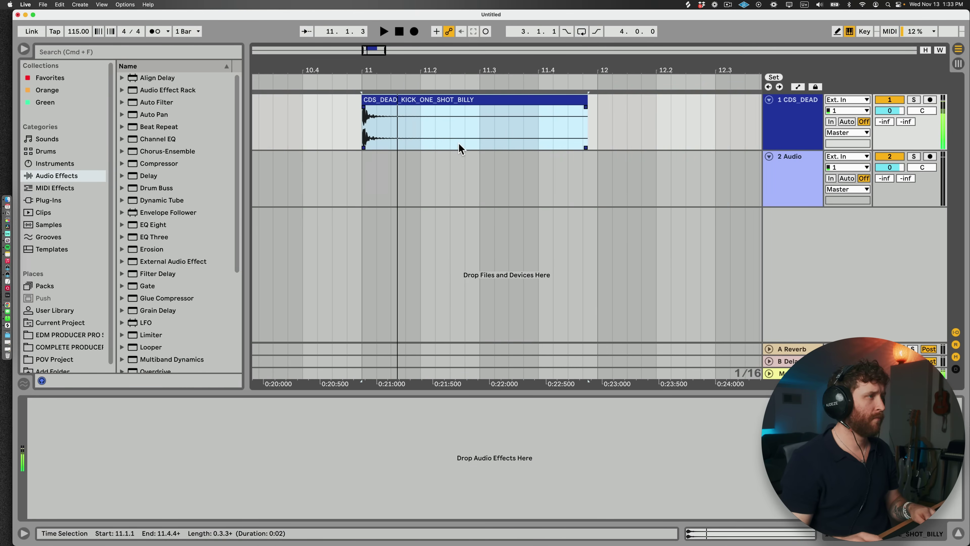
- Switch to Splice and search the library samples for "snare dead"
click(795, 159)
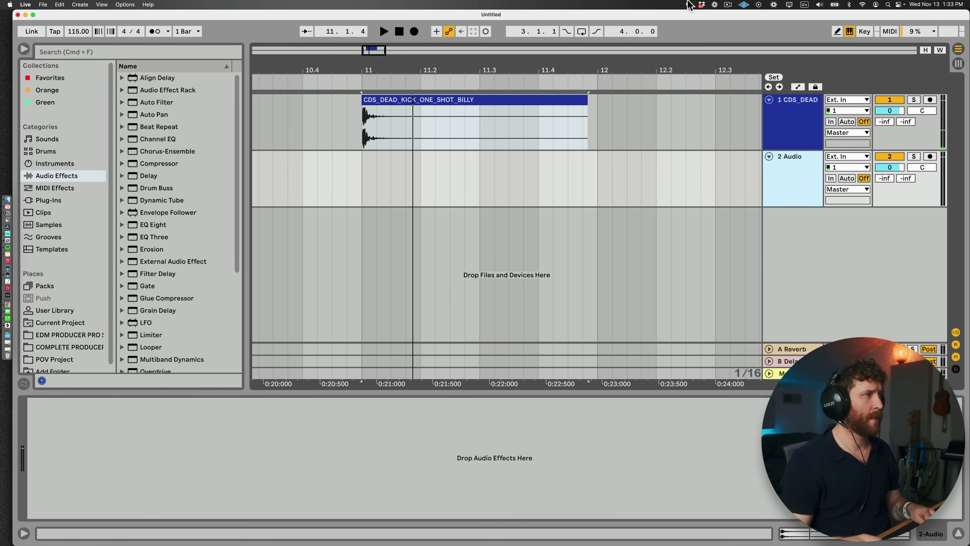
click(688, 5)
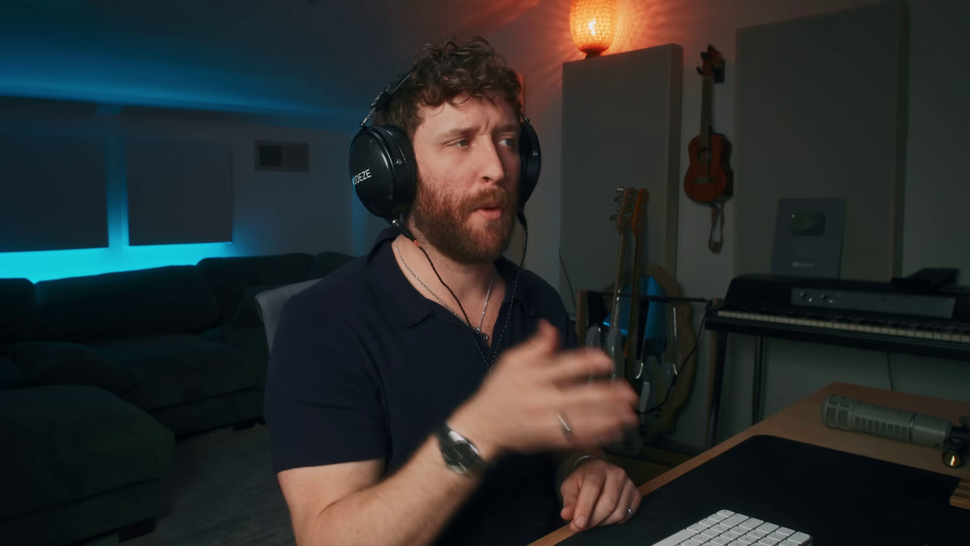
click(565, 144)
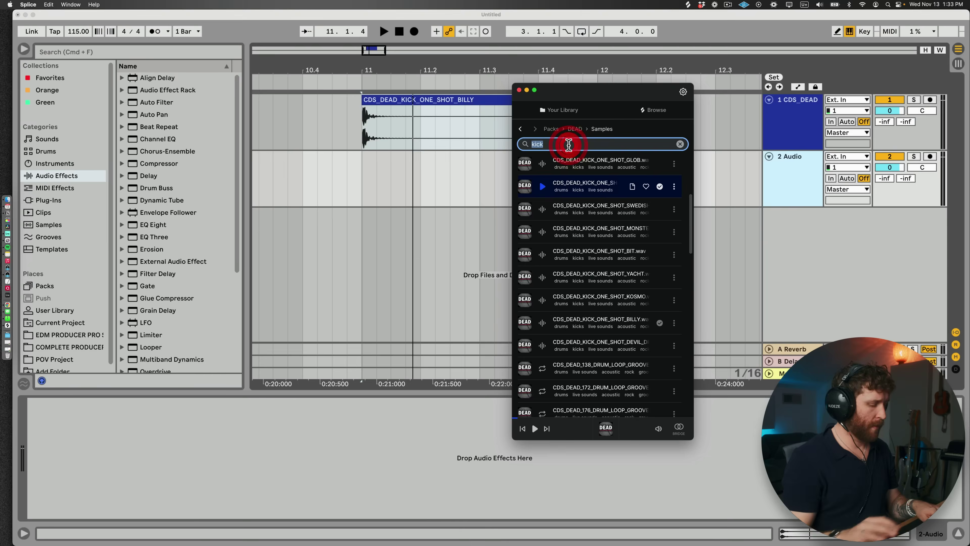
text(snare)
click(479, 225)
- Audition snares from the library and place Artillery_Snare.wav on the second audio track at 11.2
click(486, 377)
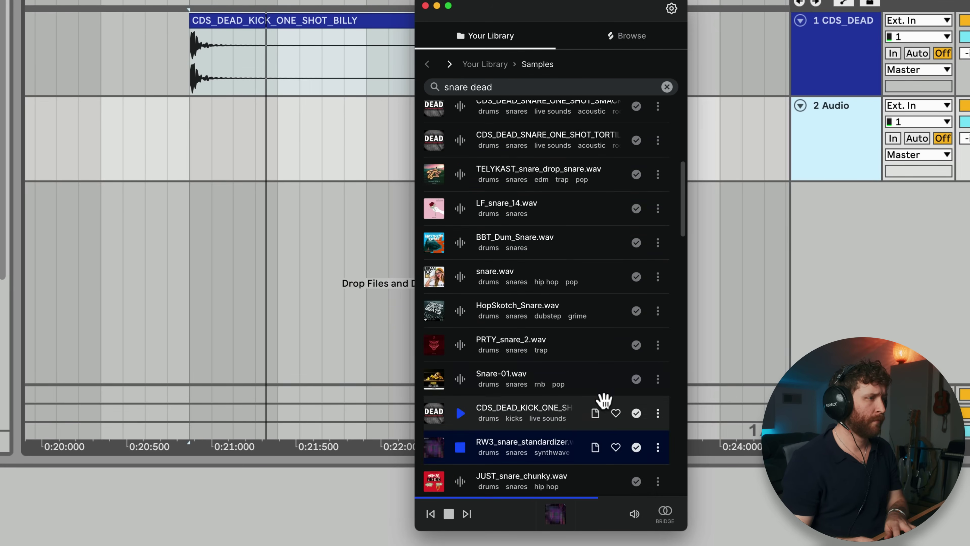
key(Down)
key(Down)
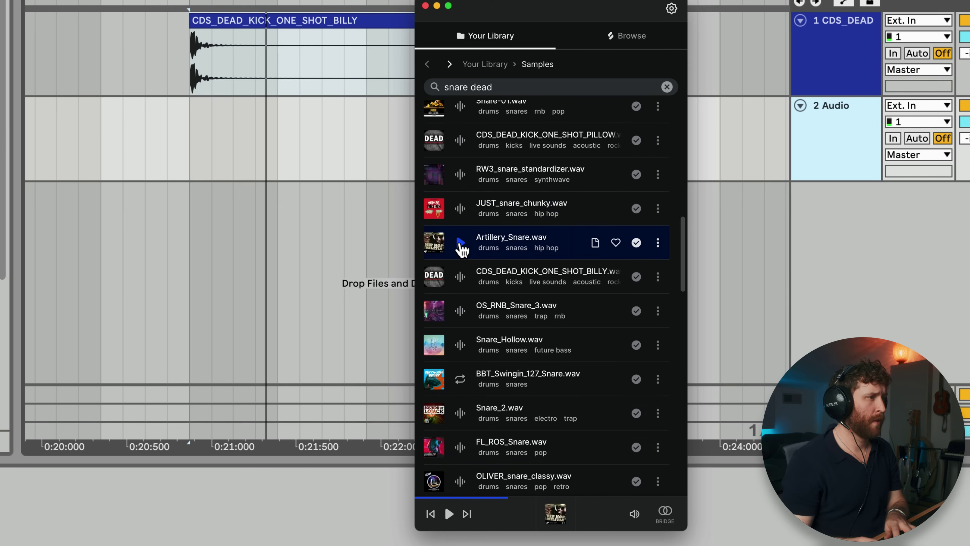
drag(488, 240, 282, 131)
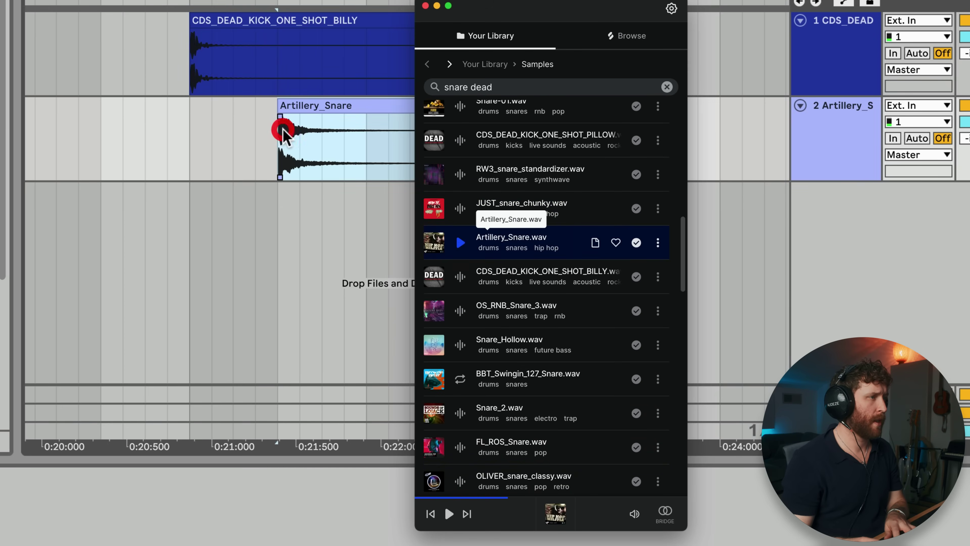
- Audition more snares and place MM_snare_10 on a new track at 11.2, aligned under the Artillery snare
key(Down)
key(Down)
key(Down)
key(Down)
scroll(535, 306, down, 10)
click(461, 210)
drag(505, 205, 281, 212)
click(266, 234)
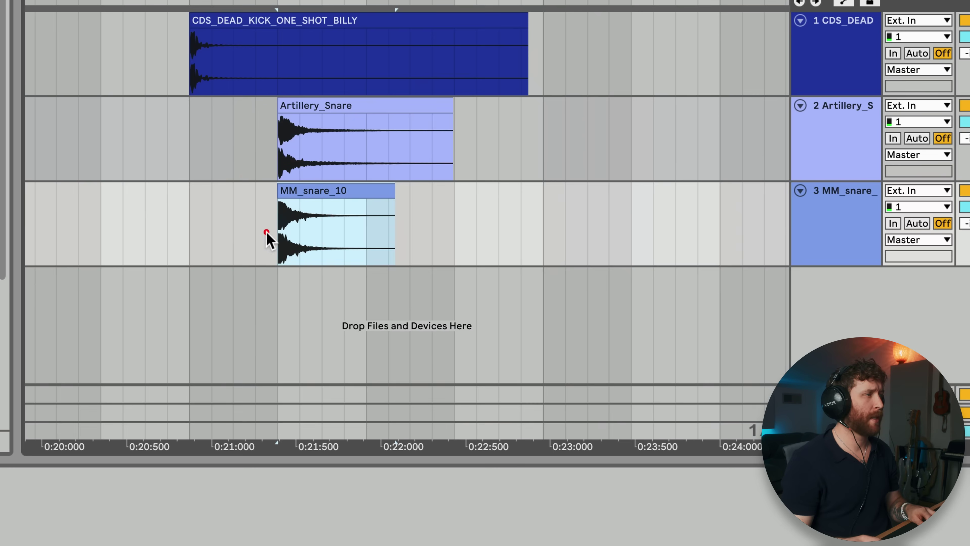
- Play the layered drums and shorten the MM_snare_10 clip to end at 11.2.3 with a fade-out
click(259, 123)
key(space)
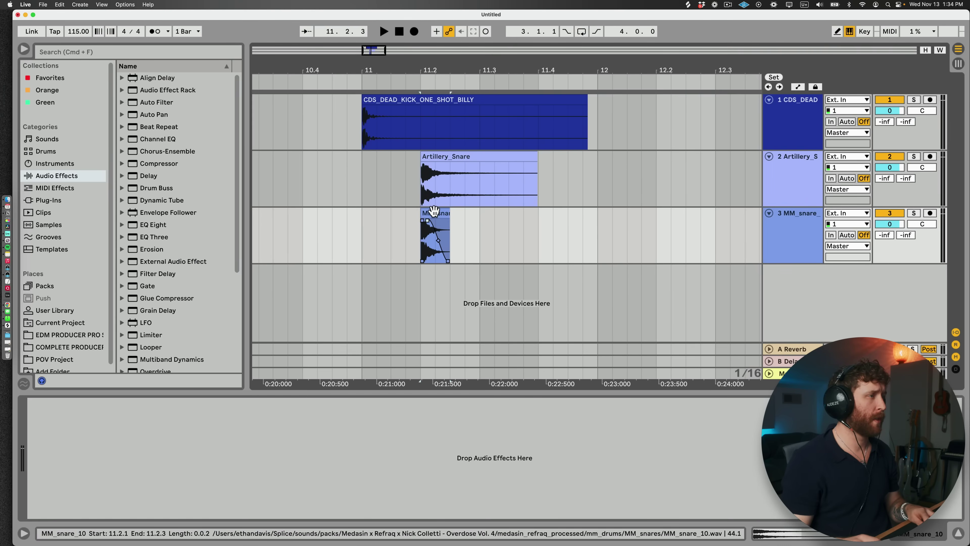
click(433, 210)
- Check the Artillery snare, then trim its clip to end at 11.3 and give it a long fade-out
click(529, 154)
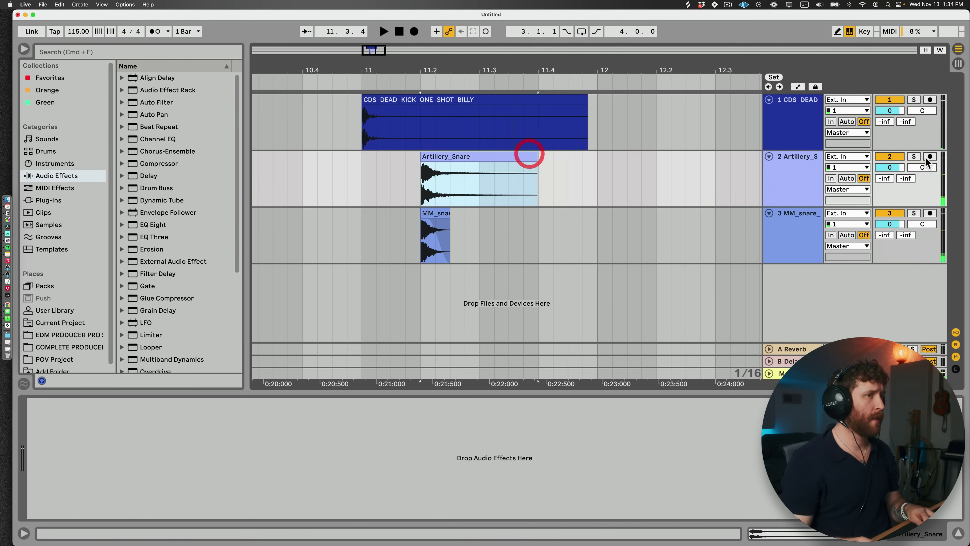
click(913, 157)
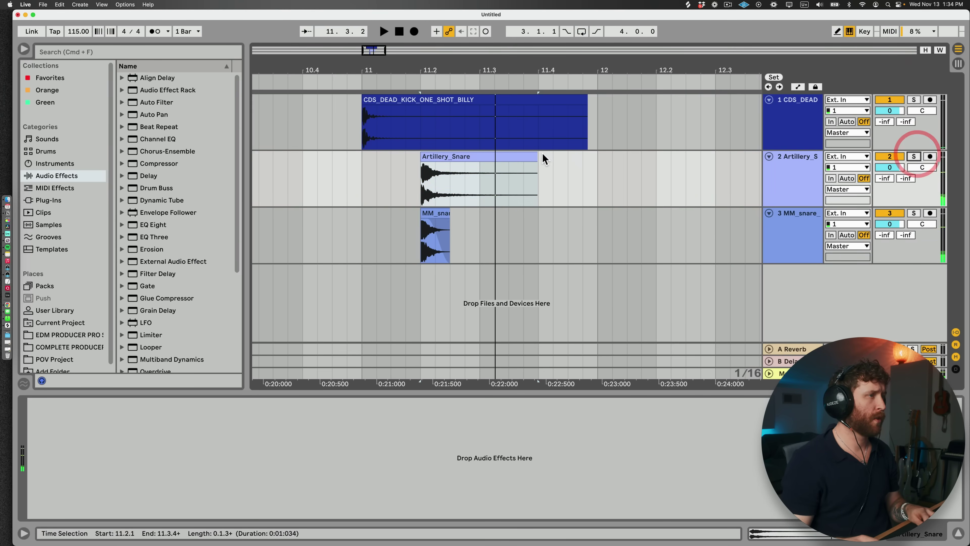
drag(475, 165, 438, 164)
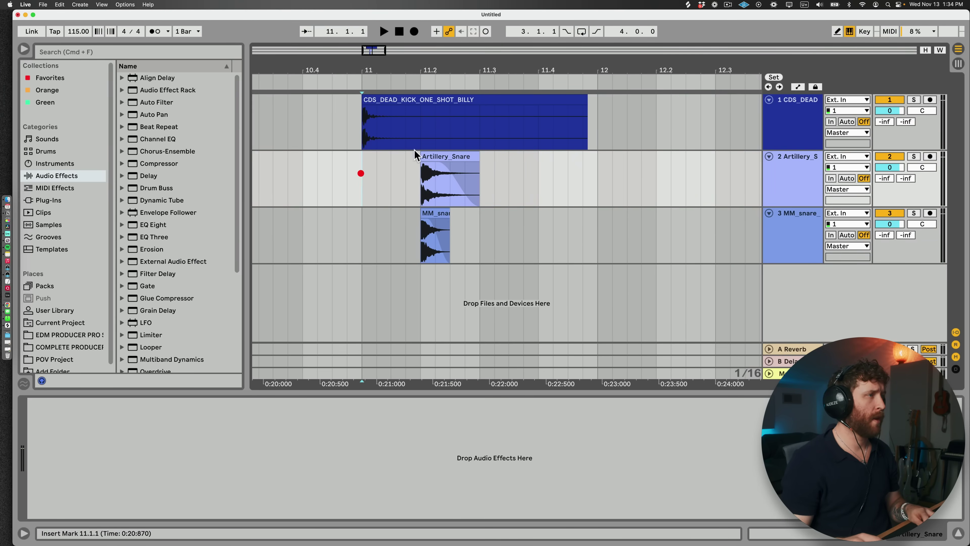
- Trim the kick clip to end at 11.1.3 and add a fade-out to its tail
drag(587, 100, 465, 104)
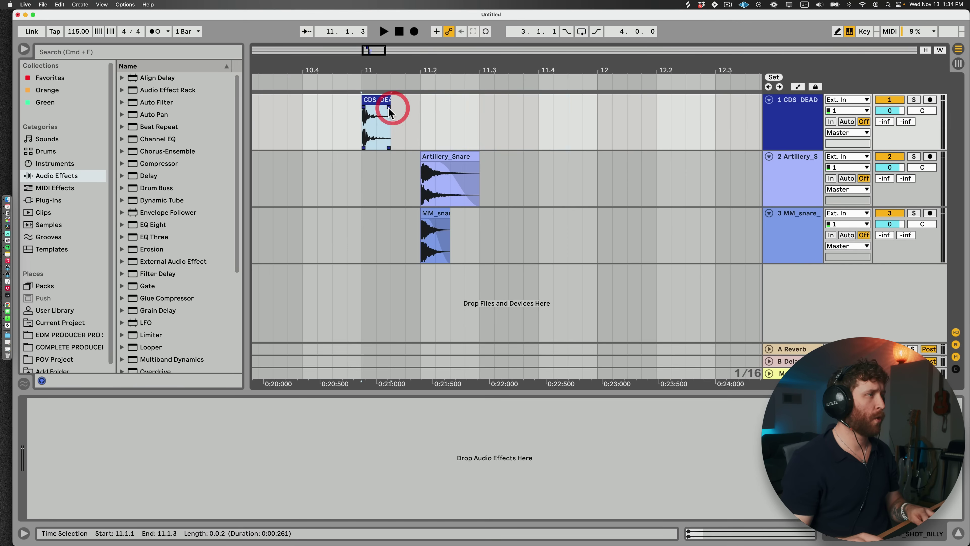
click(373, 100)
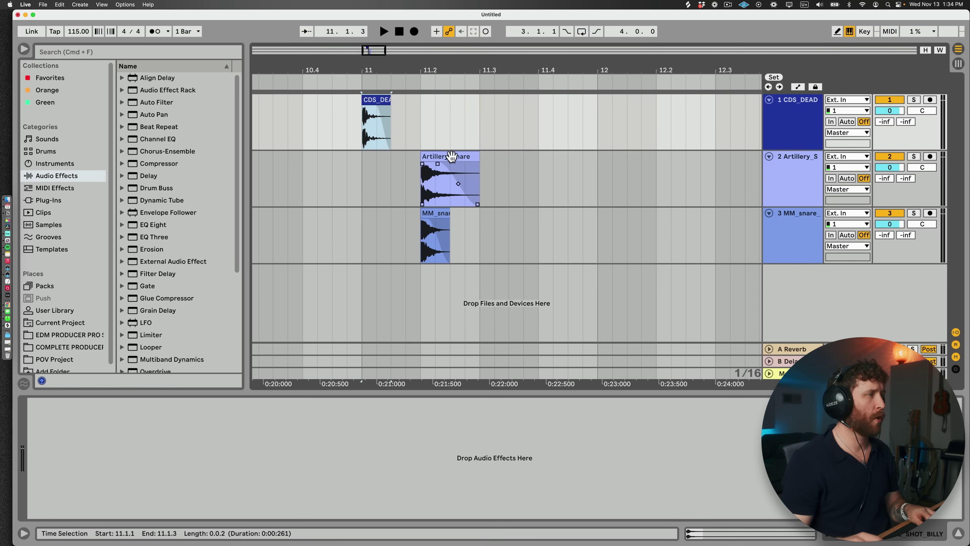
click(420, 120)
- Save the set as POP SONG FOR YOUTUBE in the Sessions folder and collect all used media files into the project
key(super+s)
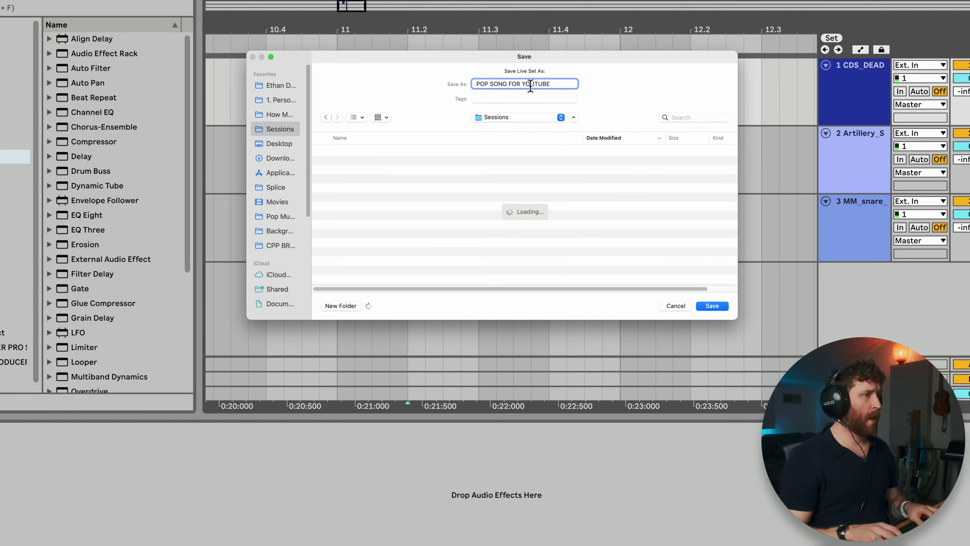
click(713, 306)
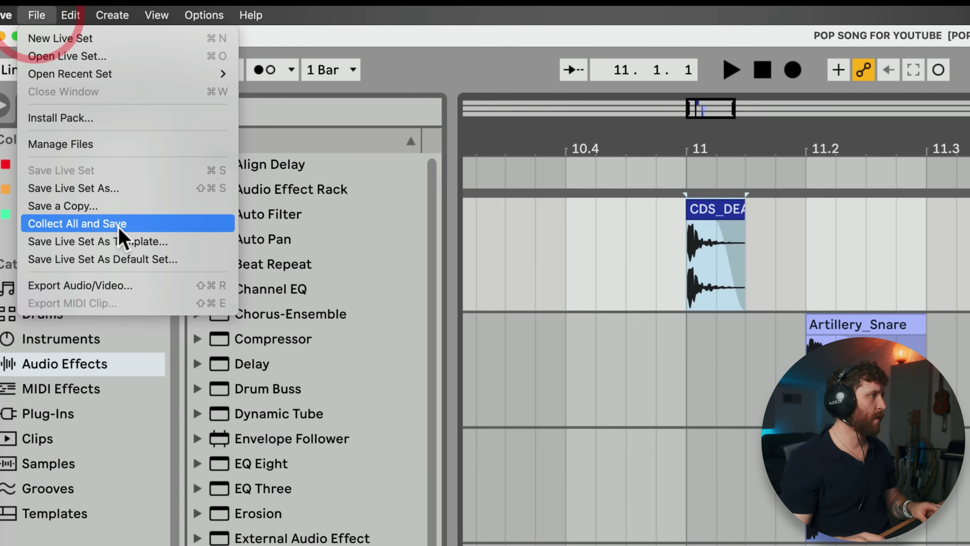
click(115, 224)
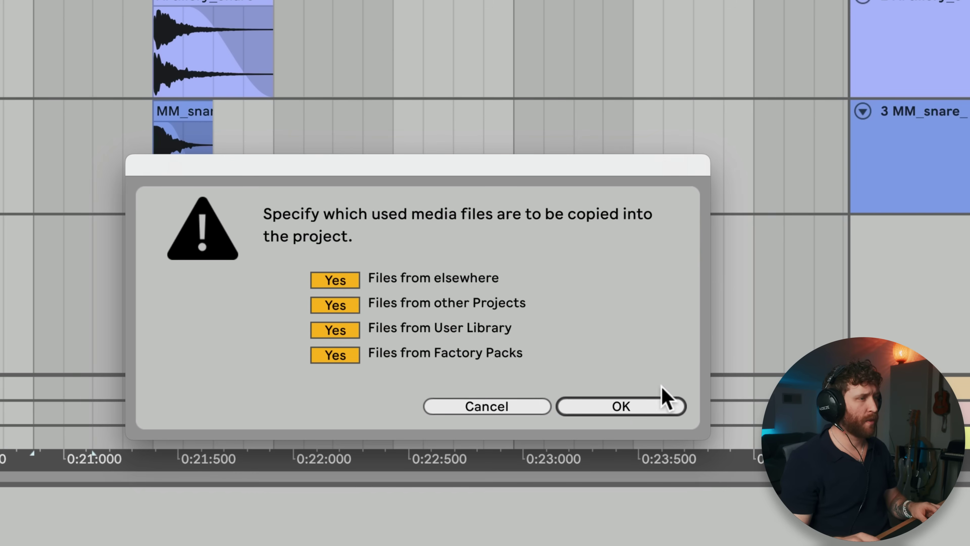
click(638, 404)
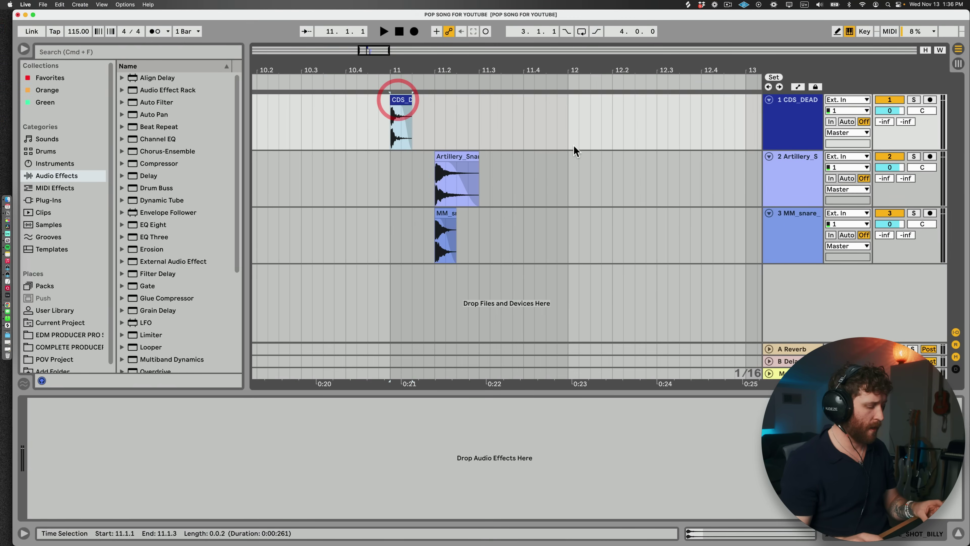
- Copy the kick clip and paste it at 11.3.1 on the same track
key(super+c)
click(479, 101)
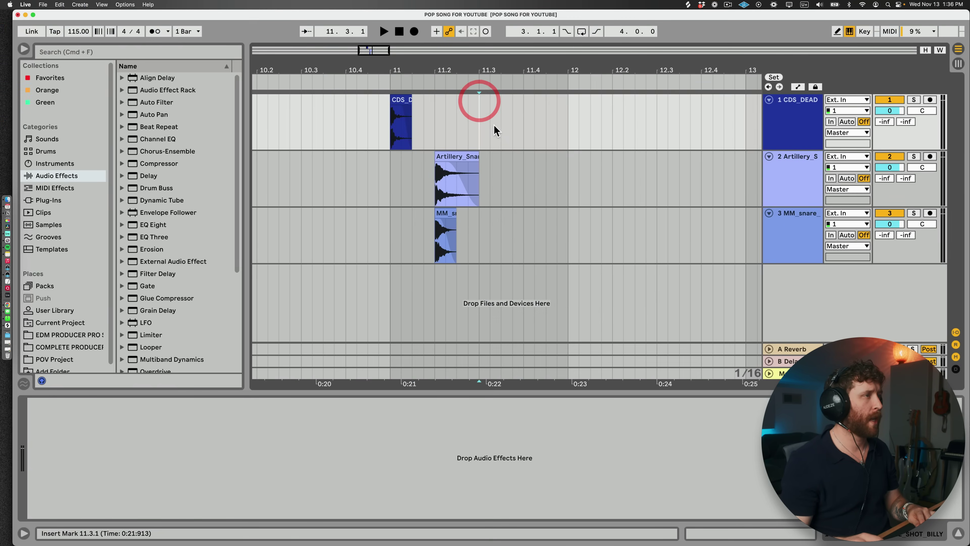
key(super+v)
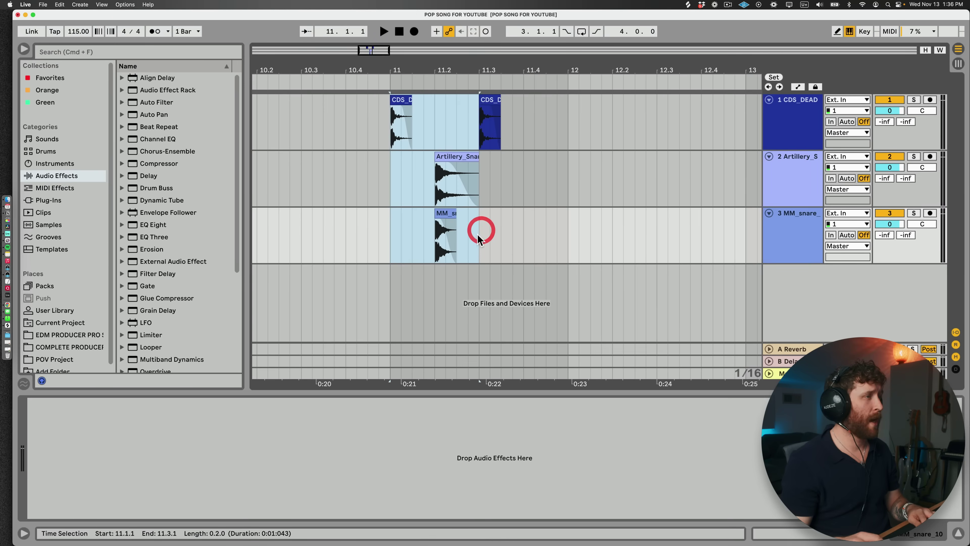
- Duplicate the kick and snare pattern from 11.1.1 to 11.3.1 three times to fill bars 11 and 12, and play it back
drag(481, 230, 395, 92)
key(super+d)
key(super+d)
key(super+d)
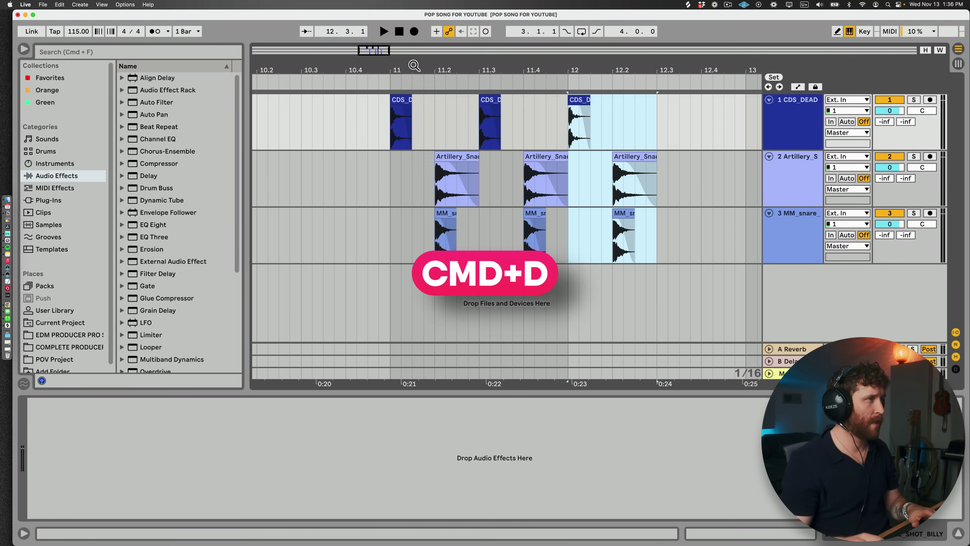
click(355, 100)
key(space)
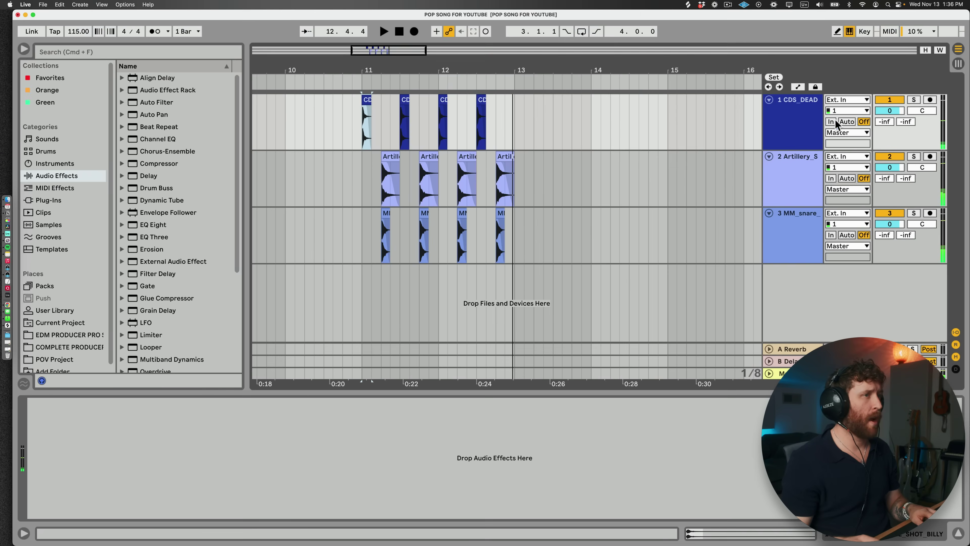
- Add EQ Eight to the kick track and boost band 2 by 6.32 dB at 62.6 Hz
click(864, 78)
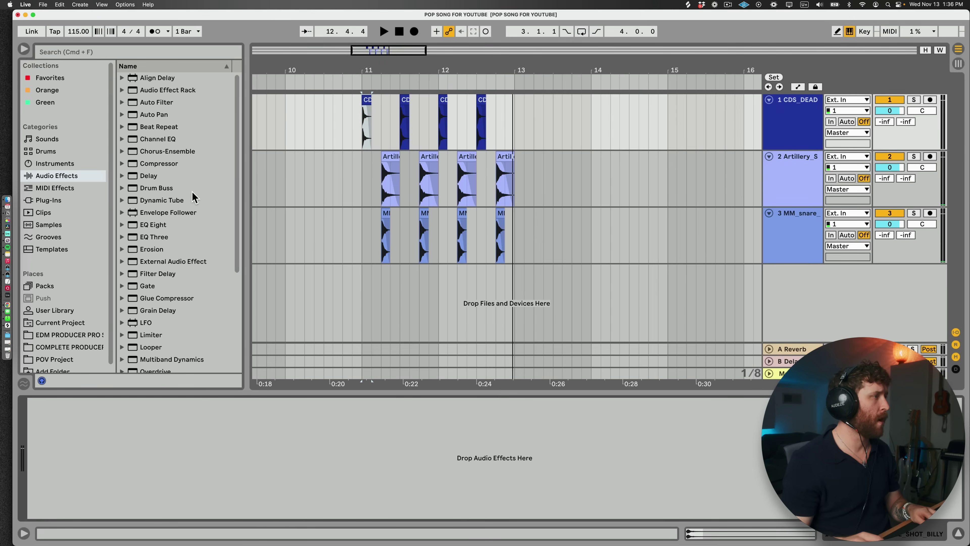
double_click(152, 225)
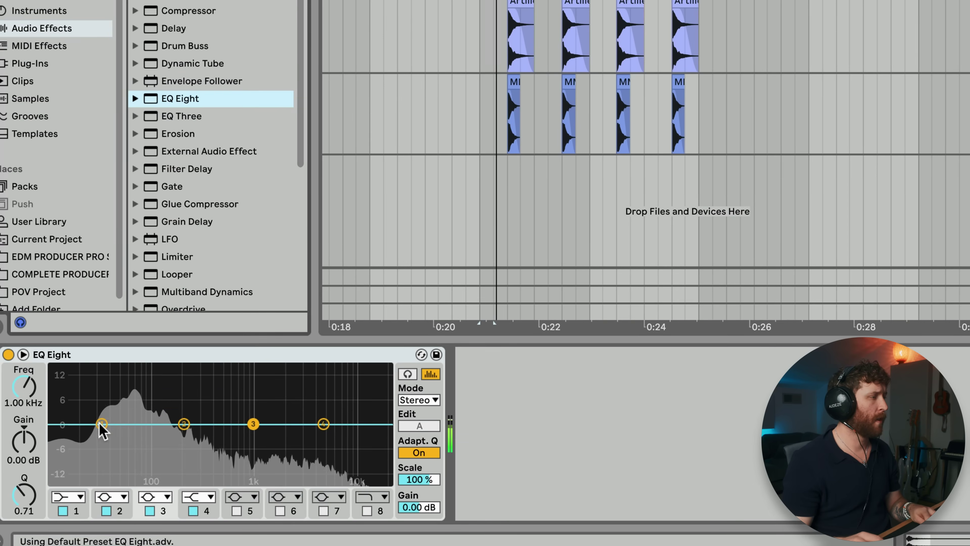
drag(101, 424, 133, 400)
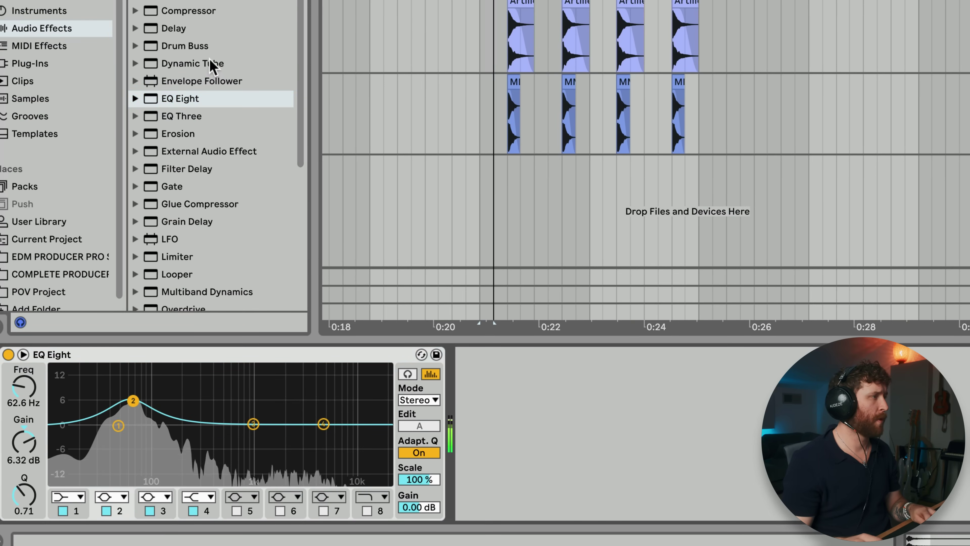
- Add the Kick CCP Compressor preset after the kick's EQ Eight and set its threshold to -6.84 dB during playback
click(135, 11)
scroll(208, 73, down, 5)
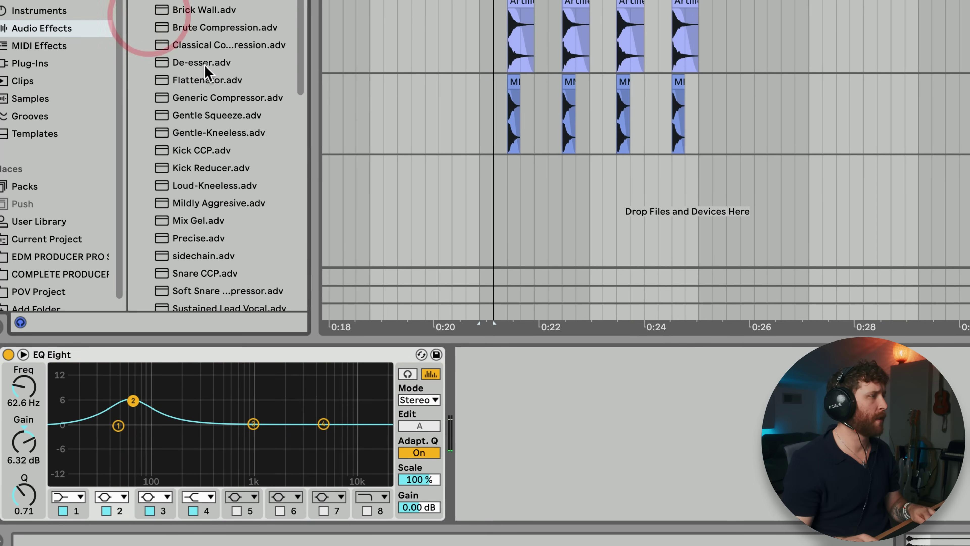
drag(236, 95, 569, 366)
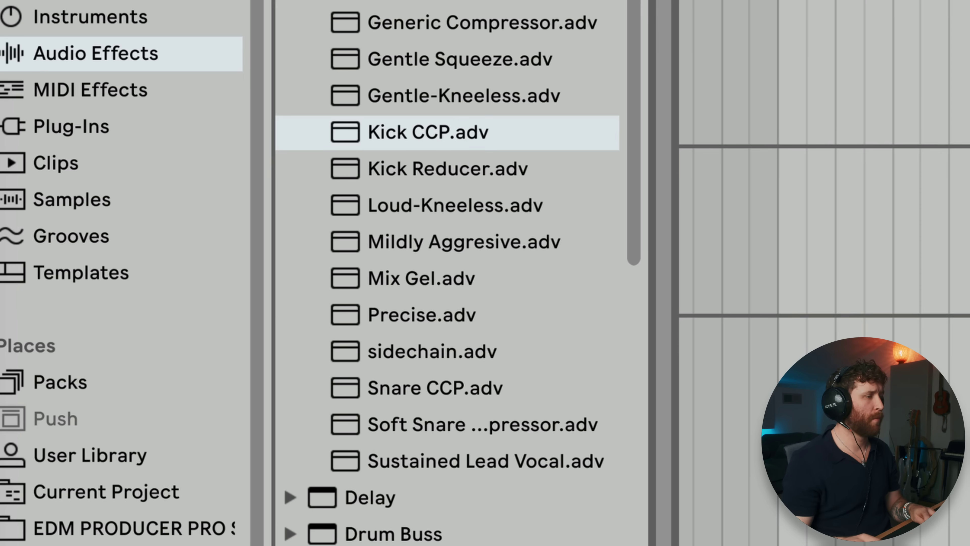
key(space)
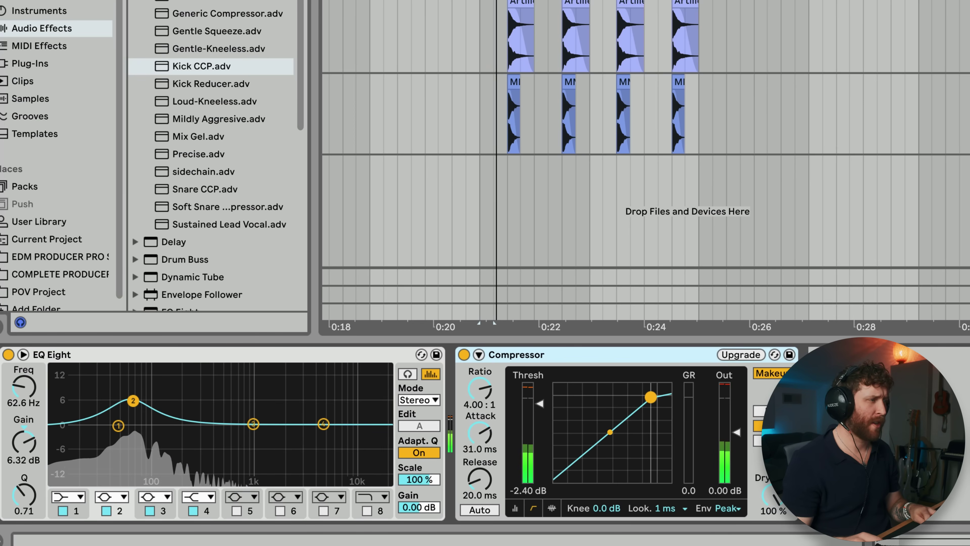
drag(540, 404, 540, 415)
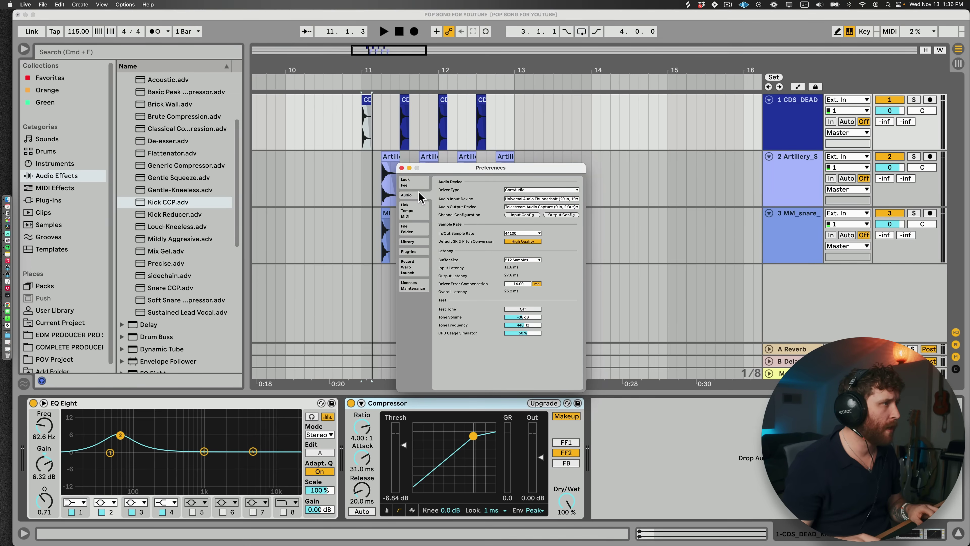
- Set the interface display zoom to 180% in the preferences
click(414, 184)
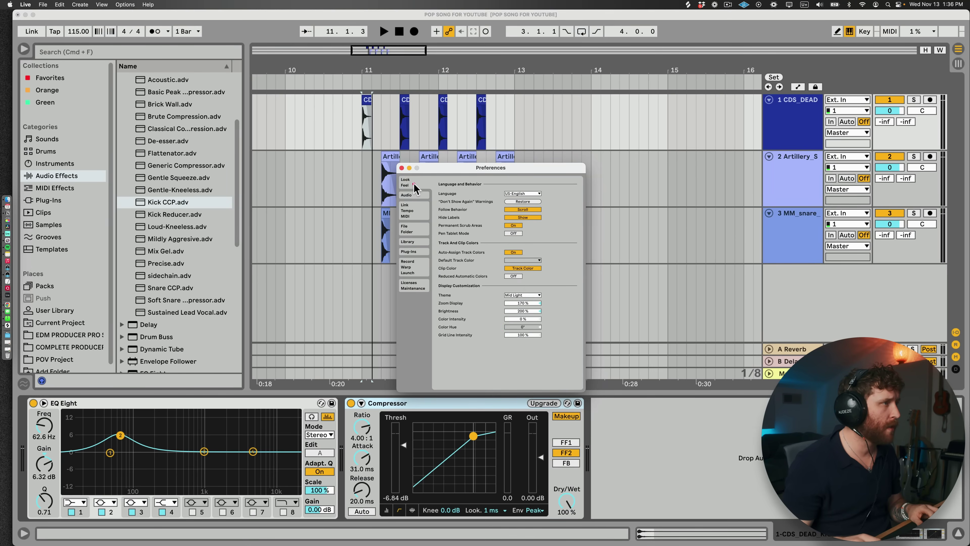
scroll(531, 306, up, 1)
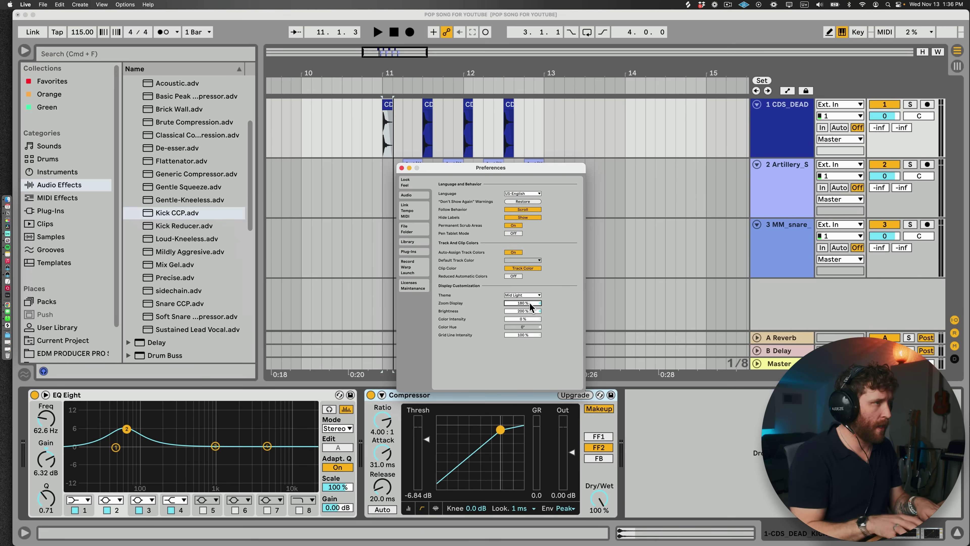
click(401, 167)
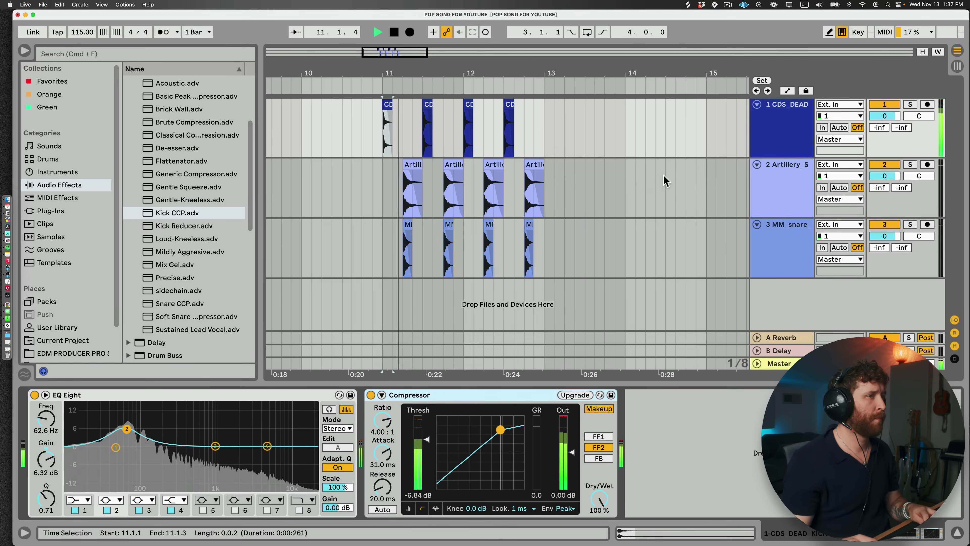
- Lower the volume of both snare tracks to -3.0 dB and listen to the beat from 11.1.1
click(783, 172)
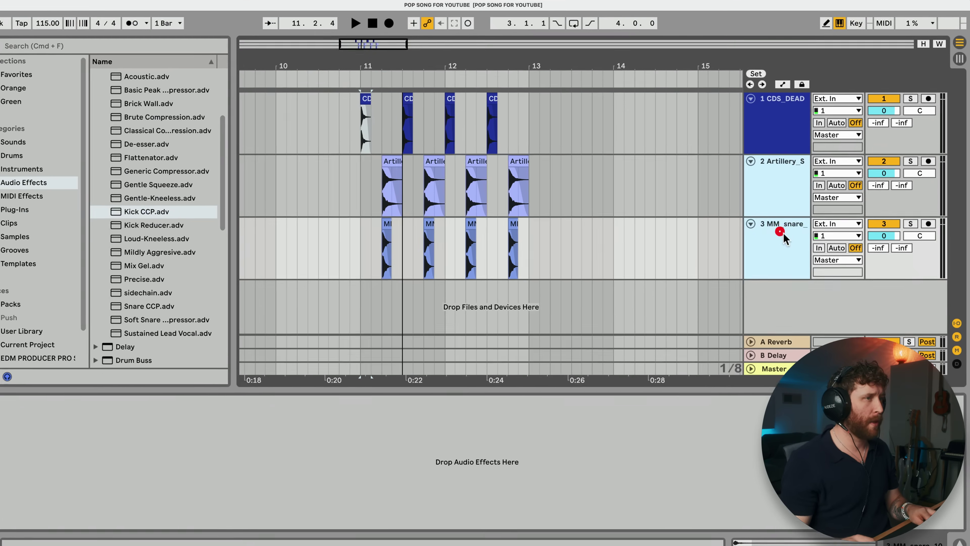
click(783, 232)
drag(885, 176, 897, 204)
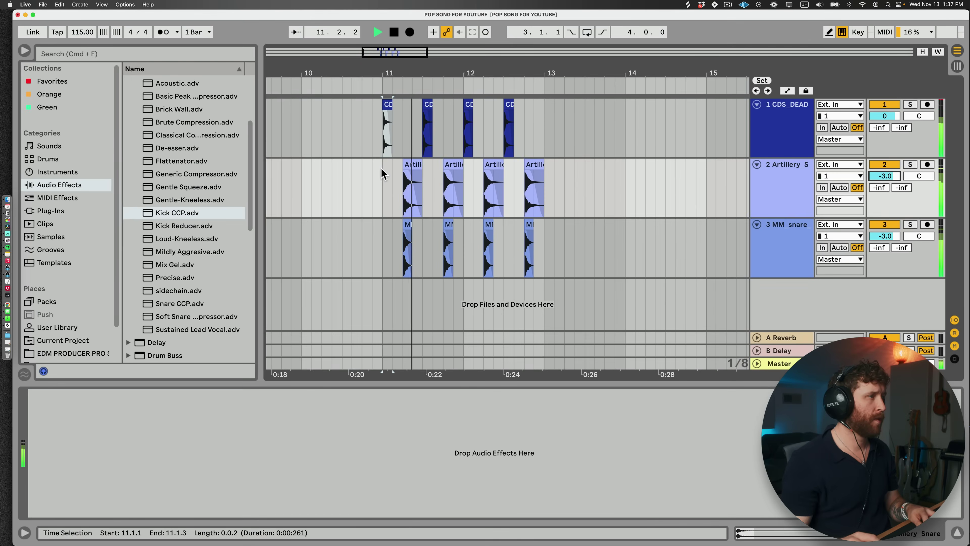
click(381, 169)
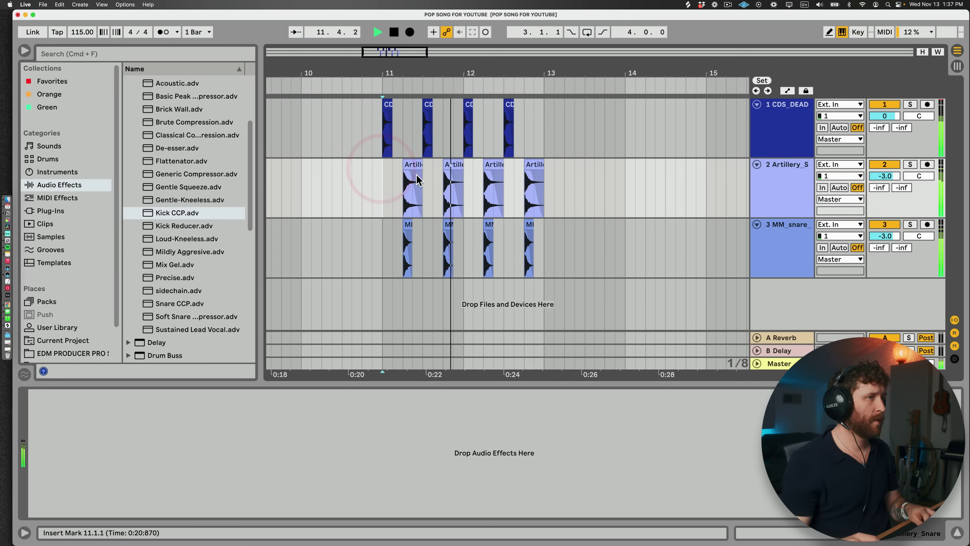
- Shorten the first Artillery snare clip to match the MM snare clip below it and play it with both snare tracks soloed
click(777, 165)
key(space)
drag(404, 72, 405, 115)
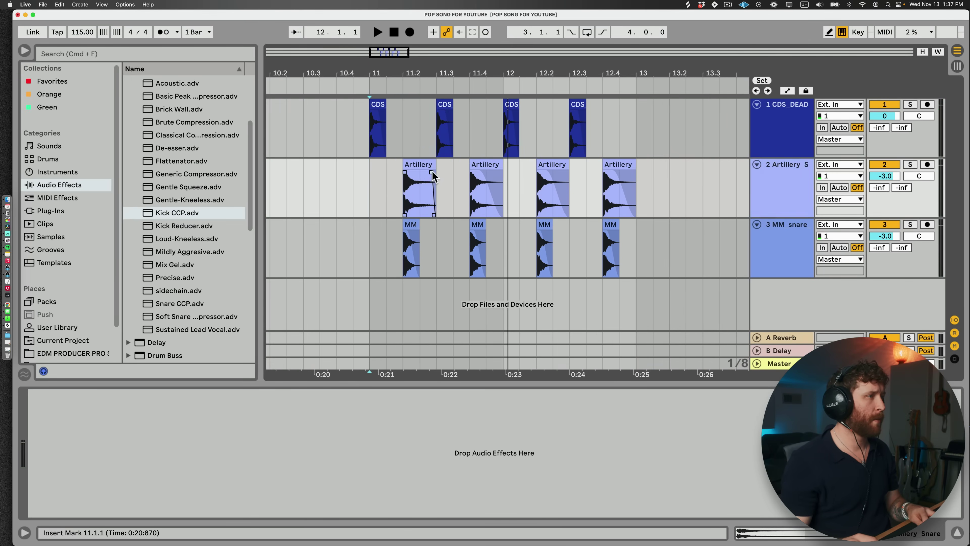
drag(430, 168, 421, 169)
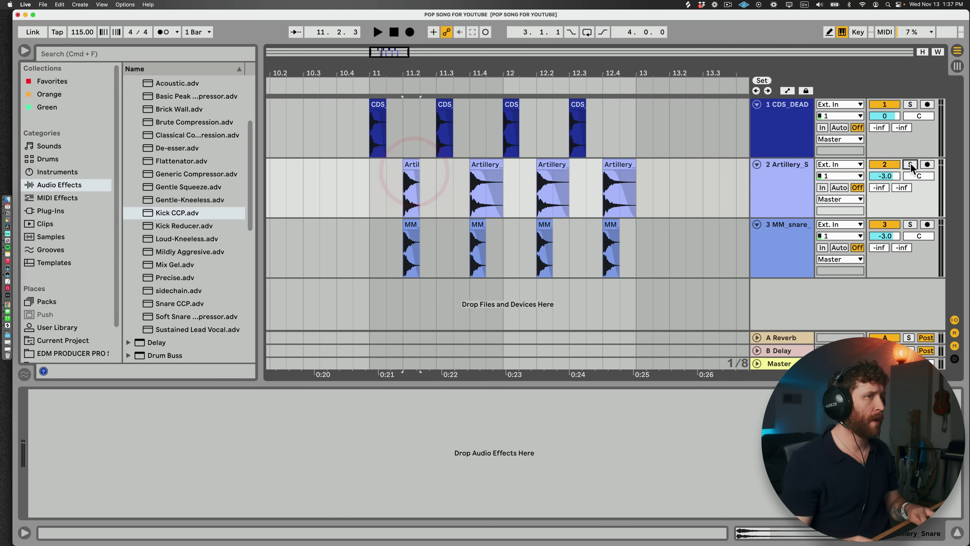
key(space)
click(414, 166)
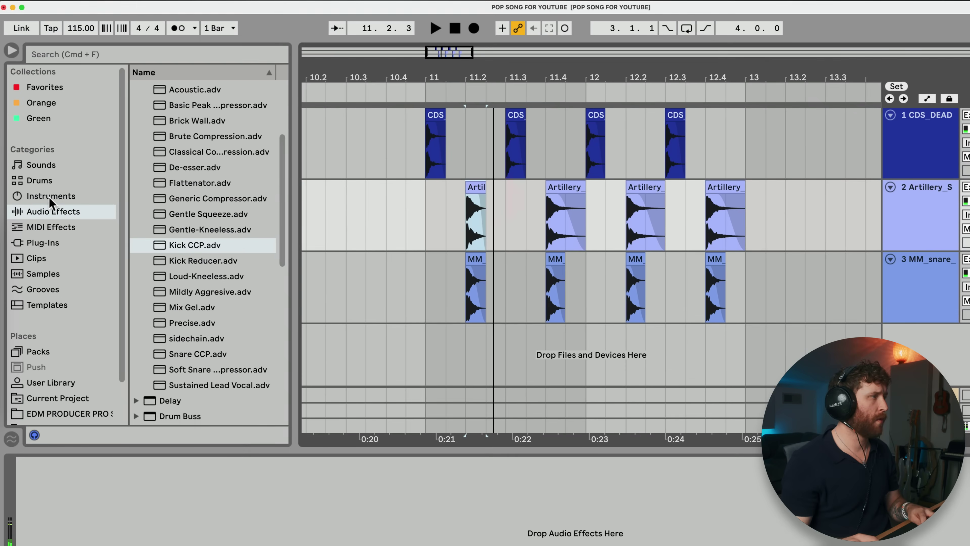
- Add a Reverb to the Artillery snare track
scroll(203, 221, down, 1)
scroll(225, 268, down, 10)
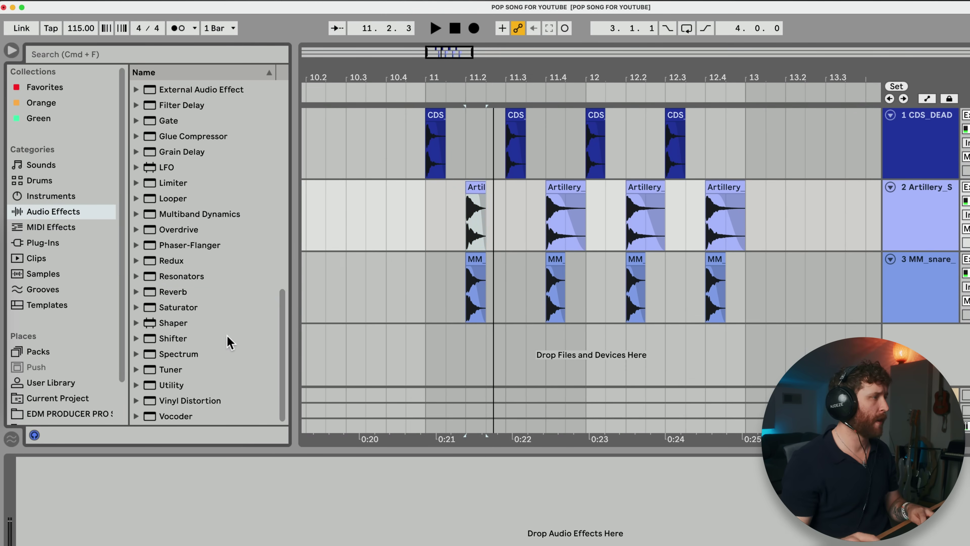
double_click(162, 292)
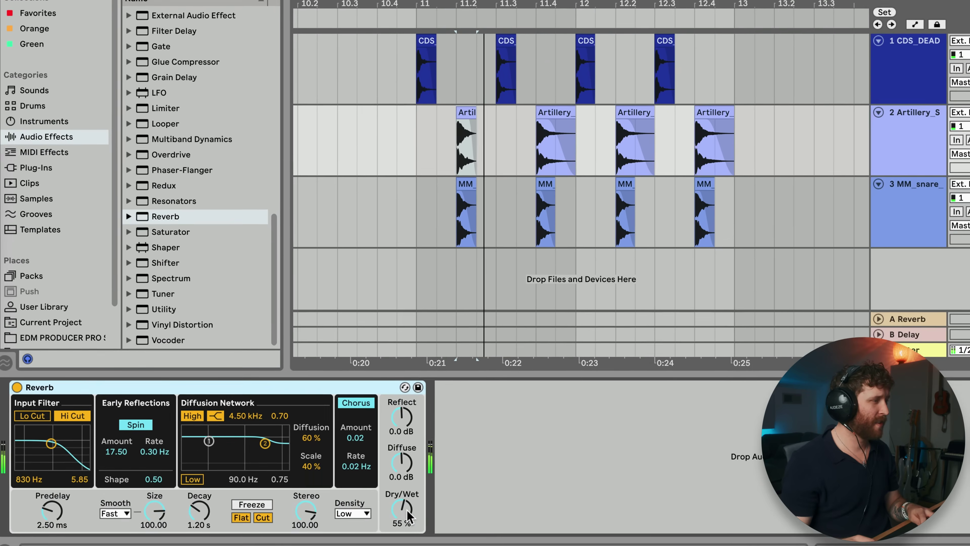
- Load the Big Room preset from the Room presets into the Artillery snare's Reverb
click(128, 216)
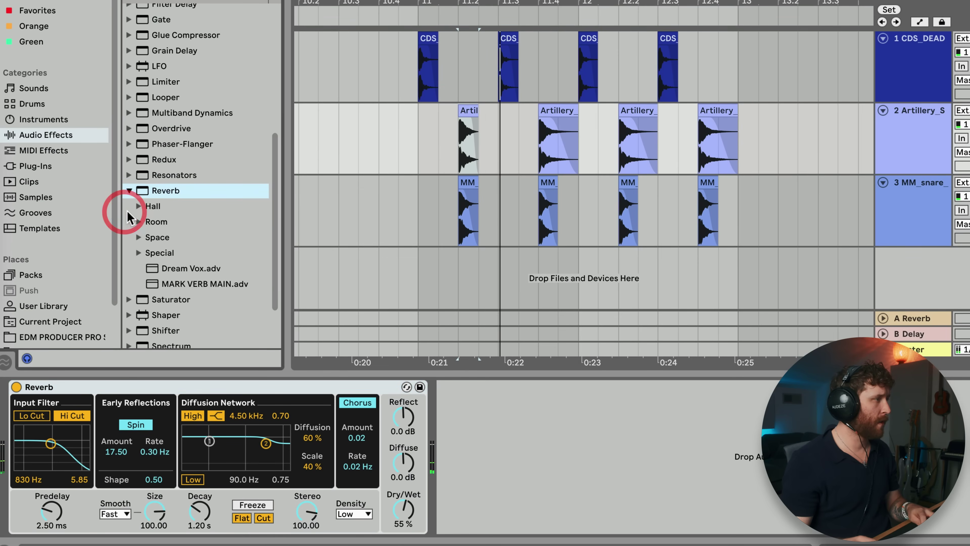
click(142, 222)
scroll(189, 218, down, 4)
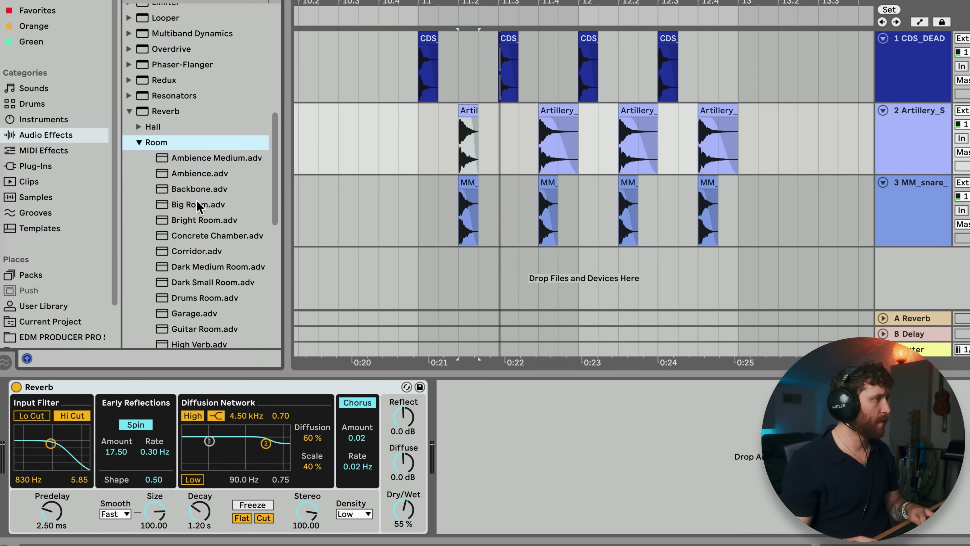
click(194, 206)
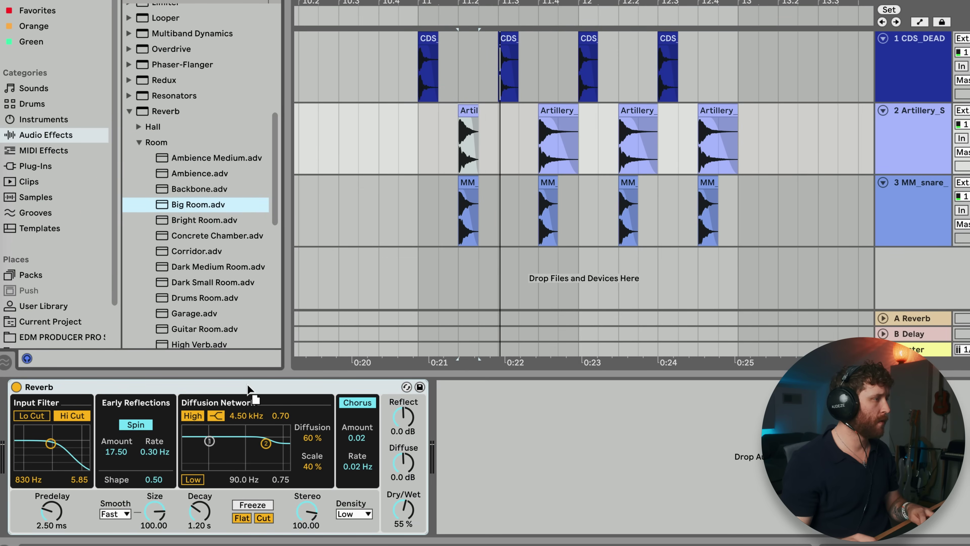
drag(247, 389, 249, 390)
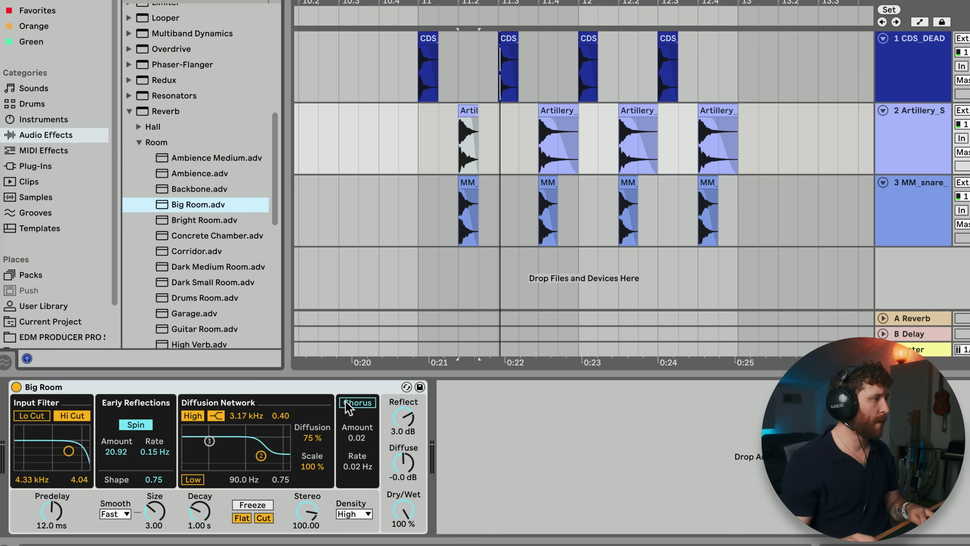
- Swap the Artillery snare's reverb to the Corridor preset and set its Dry/Wet to 54% during playback
click(407, 387)
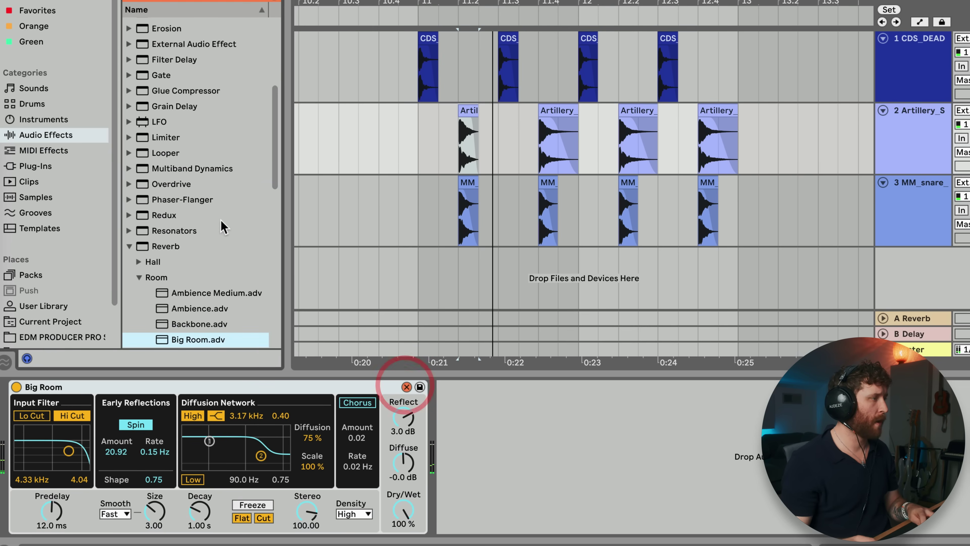
click(194, 248)
click(195, 320)
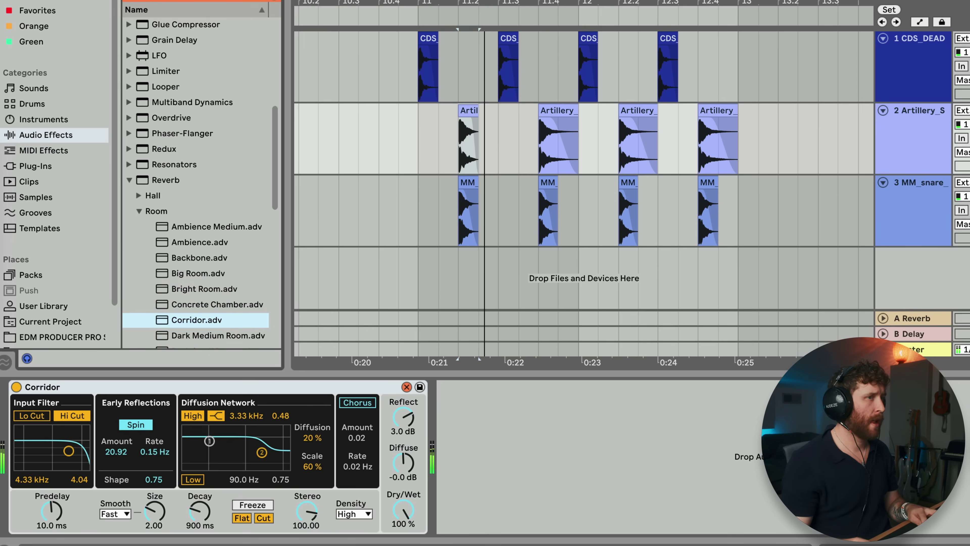
key(q)
key(space)
drag(403, 510, 403, 518)
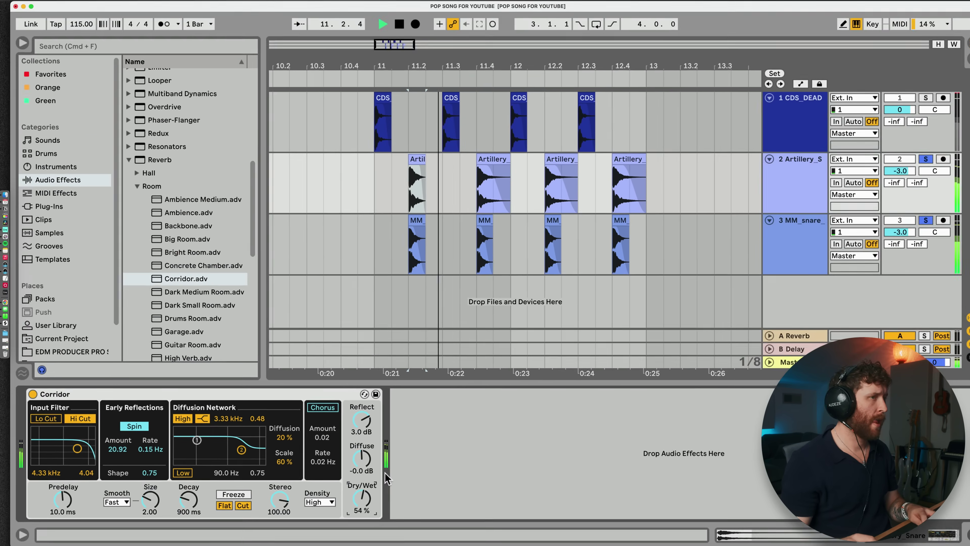
- Group the Artillery and MM snare tracks and name the group SNARES
click(930, 120)
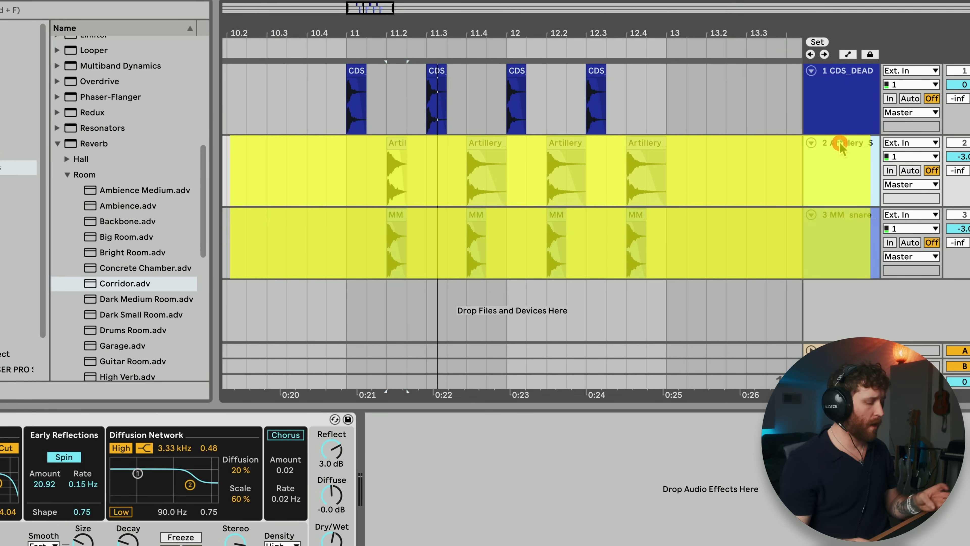
shift+click(842, 220)
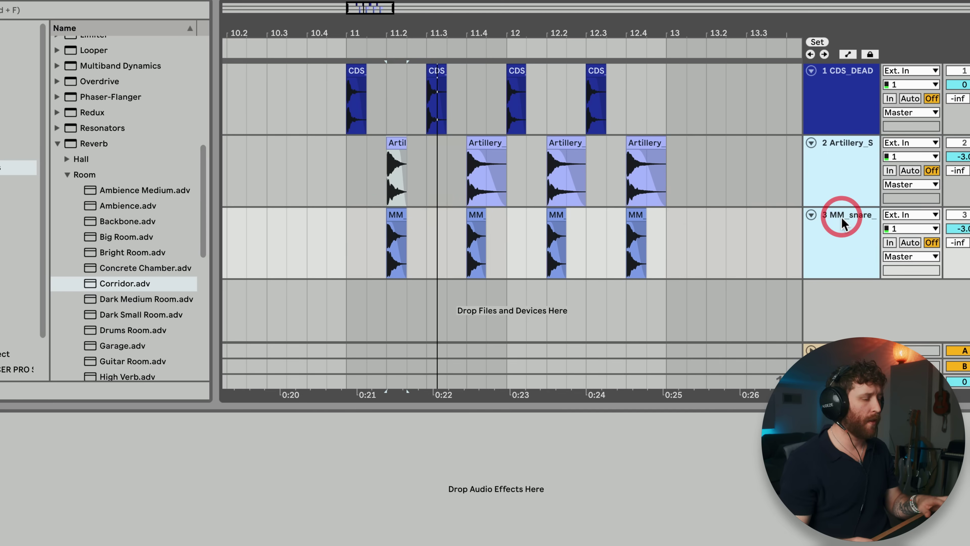
key(super+g)
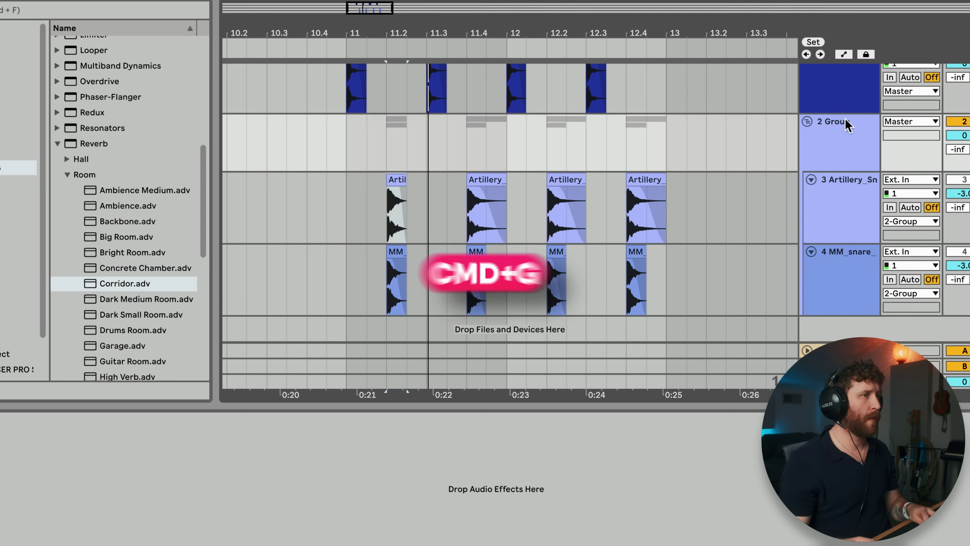
click(842, 126)
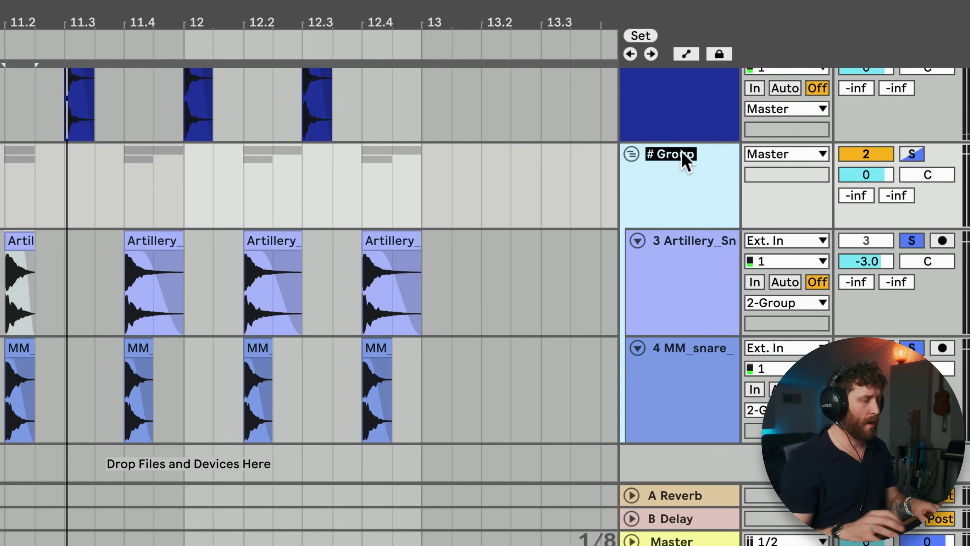
text(SNARES)
key(Return)
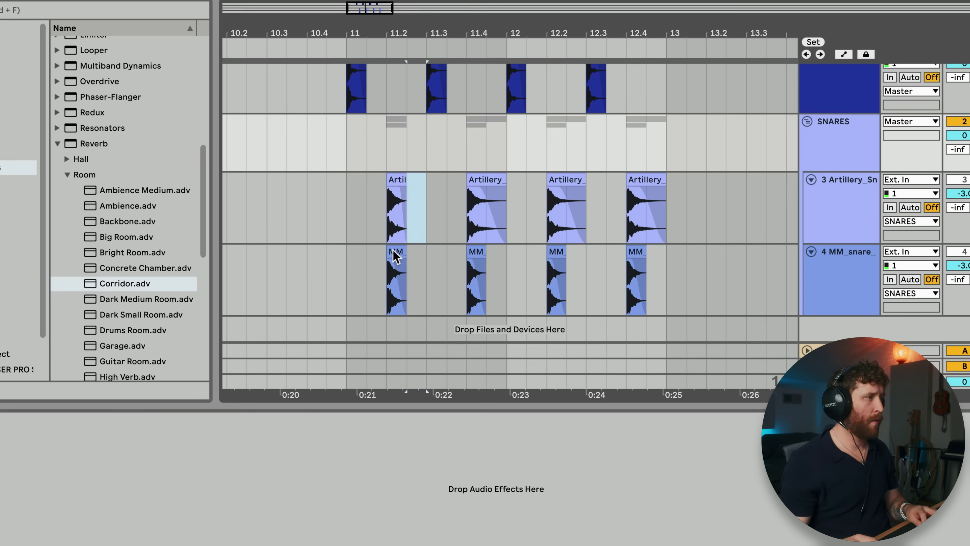
- Replace the remaining Artillery and MM snare hits with copies of the shortened first pair
click(353, 283)
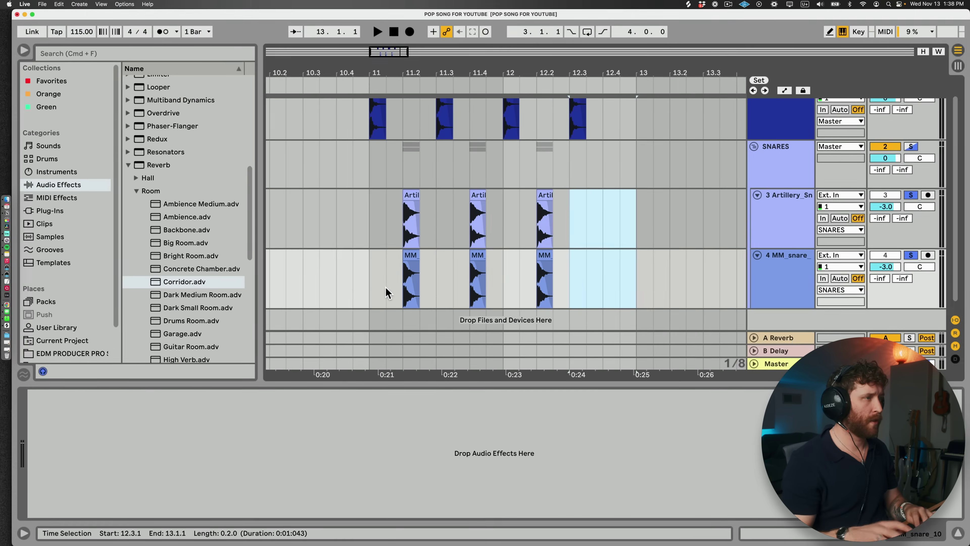
key(super+v)
click(404, 197)
- Add the Snare CCP Compressor preset to the SNARES group and set its ratio to 2.52:1 during playback
click(779, 145)
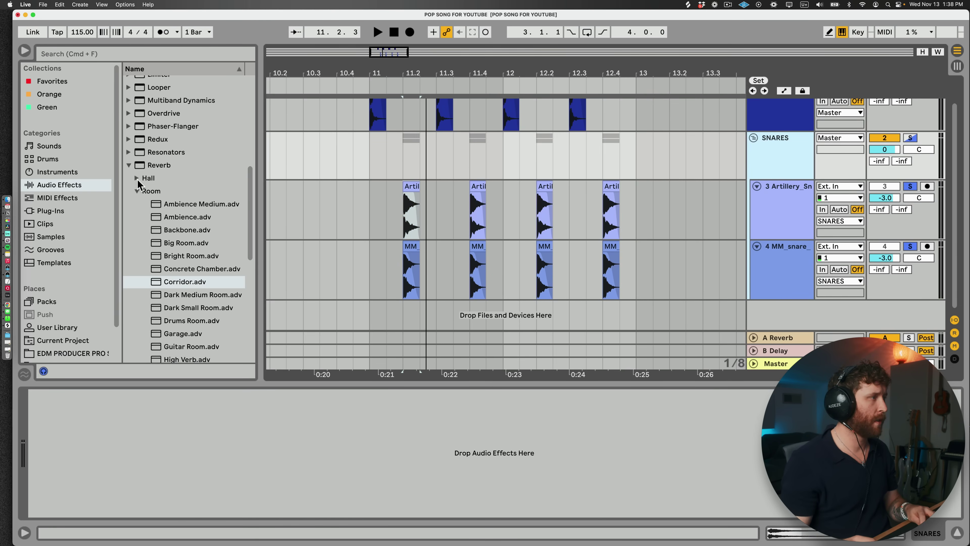
scroll(136, 179, up, 10)
click(129, 149)
scroll(179, 249, down, 3)
drag(180, 313, 425, 158)
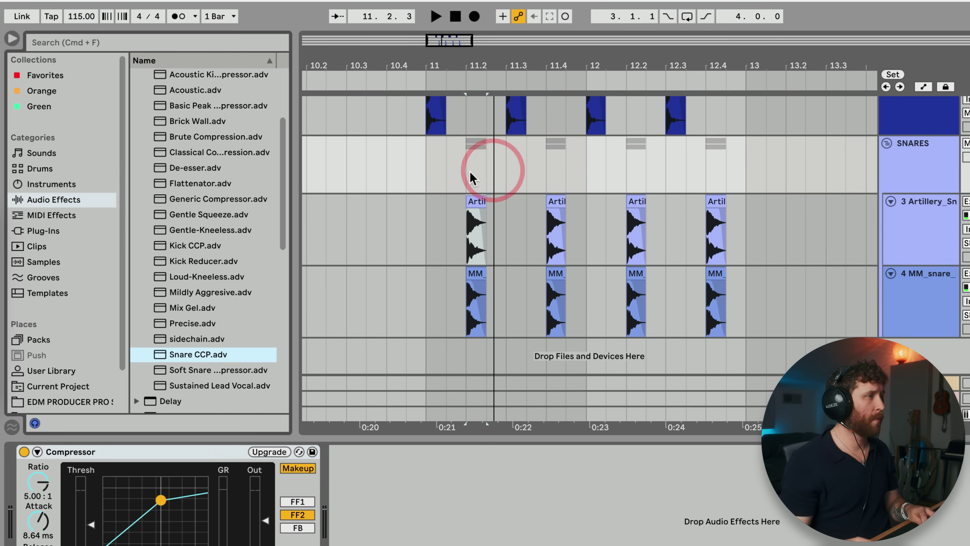
click(470, 162)
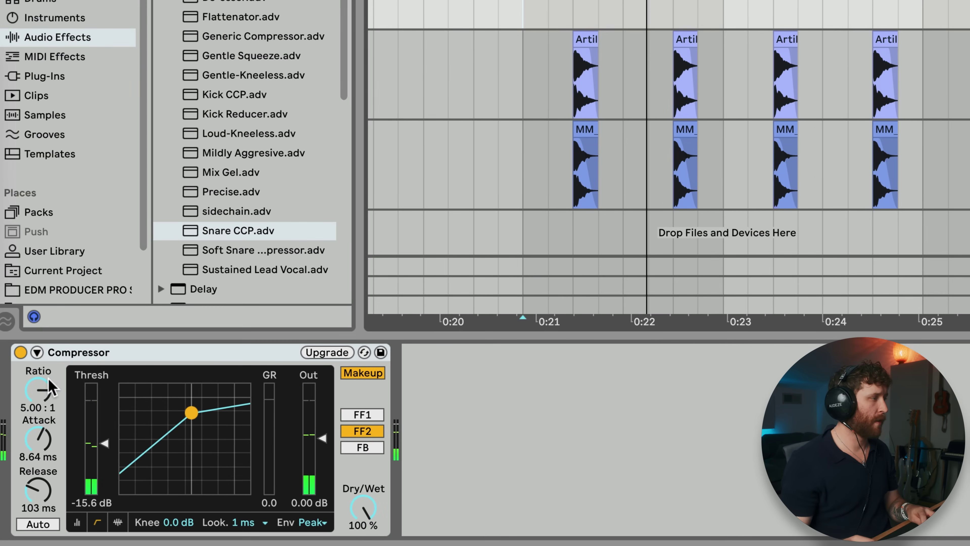
drag(49, 388, 50, 413)
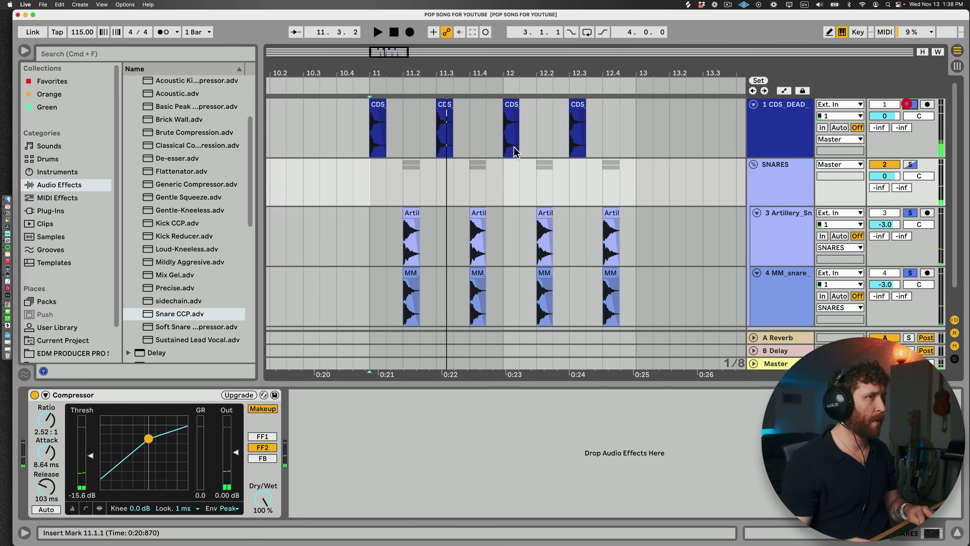
- Play the soloed kick and snares together through bar 12 and hide the device view
click(357, 142)
key(space)
scroll(483, 292, down, 5)
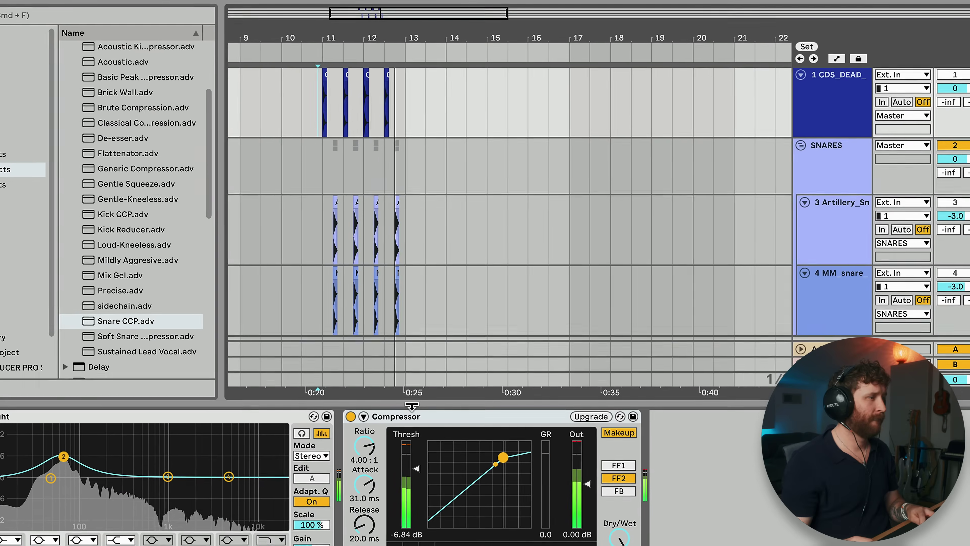
click(412, 406)
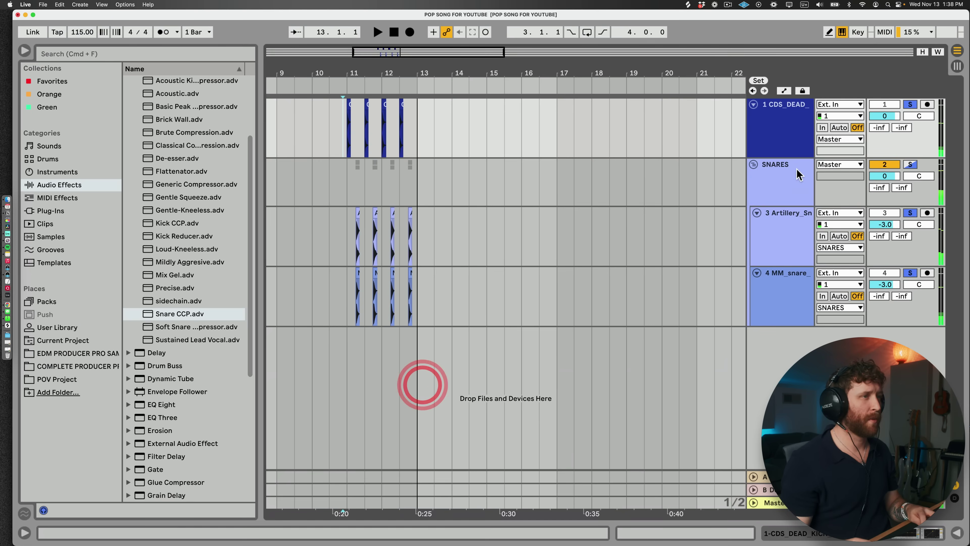
click(782, 165)
click(782, 128)
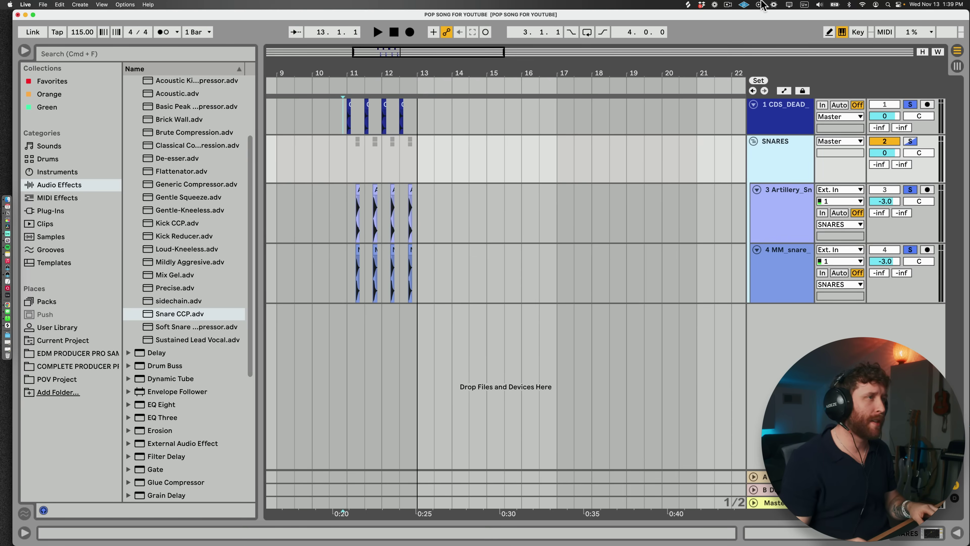
- Search the sample library for "hihat loop" and place OLIVER_169_hihat_loop_haha.wav on a new track at 11.1.1
click(687, 5)
double_click(573, 141)
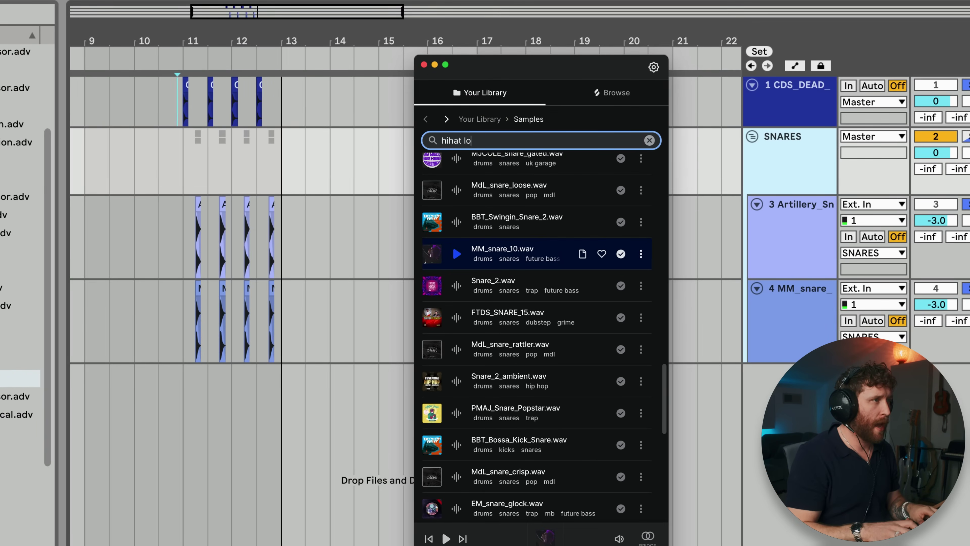
click(428, 372)
scroll(507, 336, down, 5)
click(512, 294)
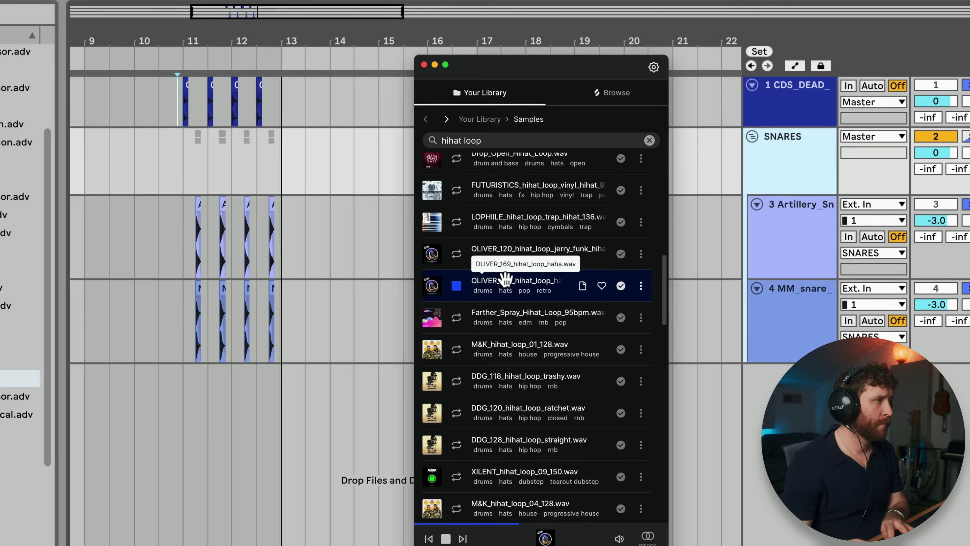
drag(506, 279, 185, 420)
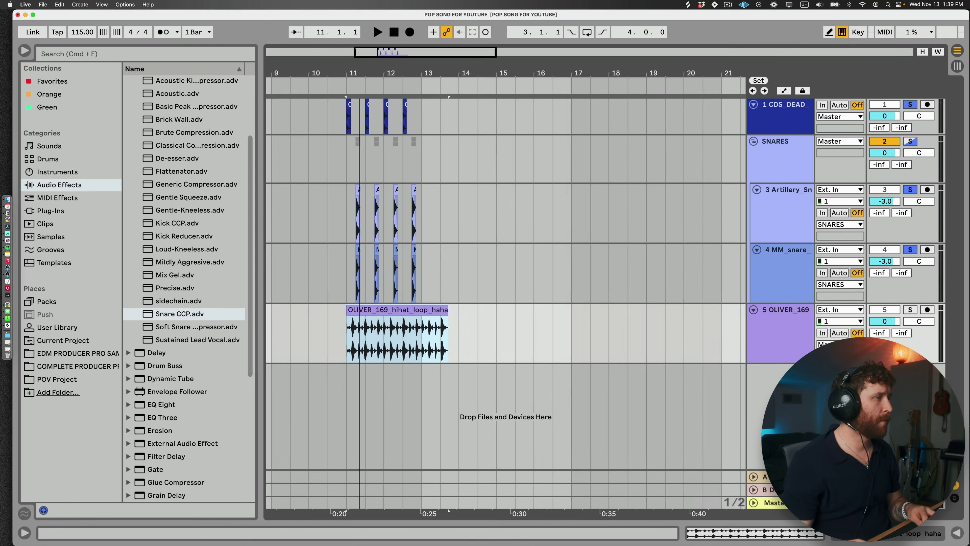
- Turn on Warp for the OLIVER_169 hi-hat loop and set its BPM to 169
scroll(359, 403, up, 5)
double_click(372, 310)
click(411, 154)
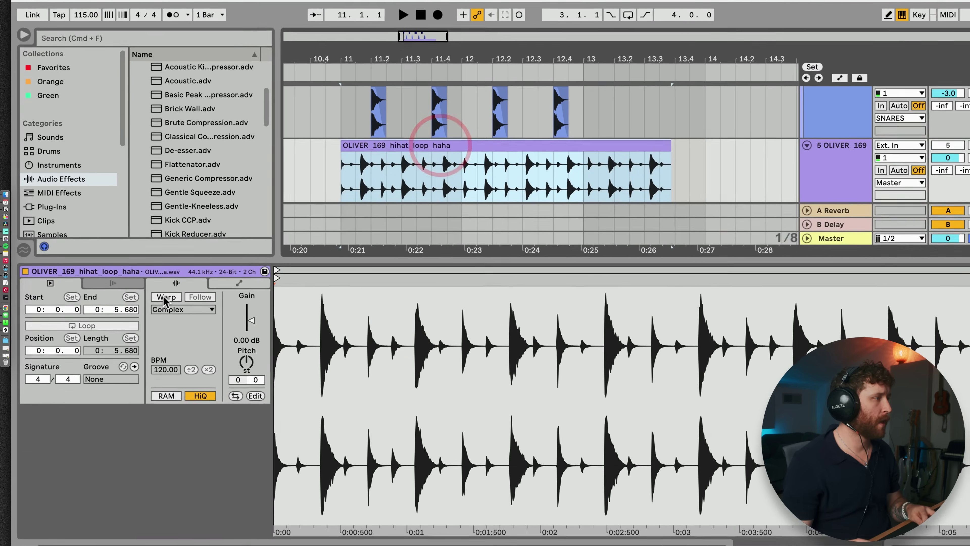
click(165, 298)
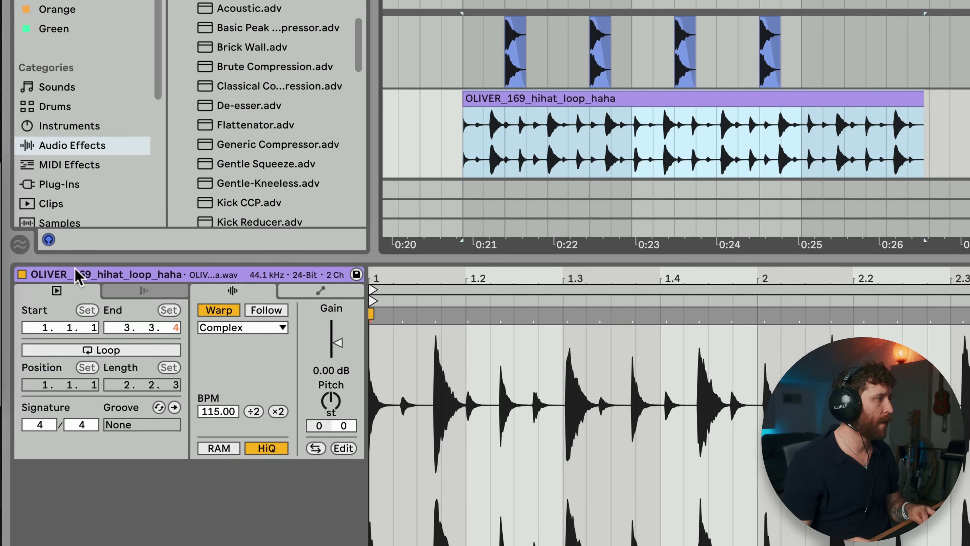
click(209, 411)
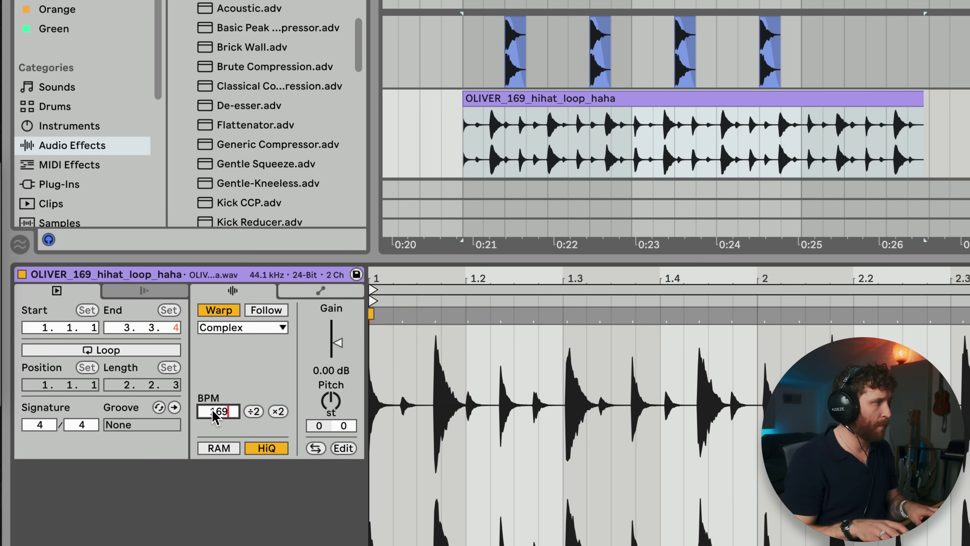
key(Return)
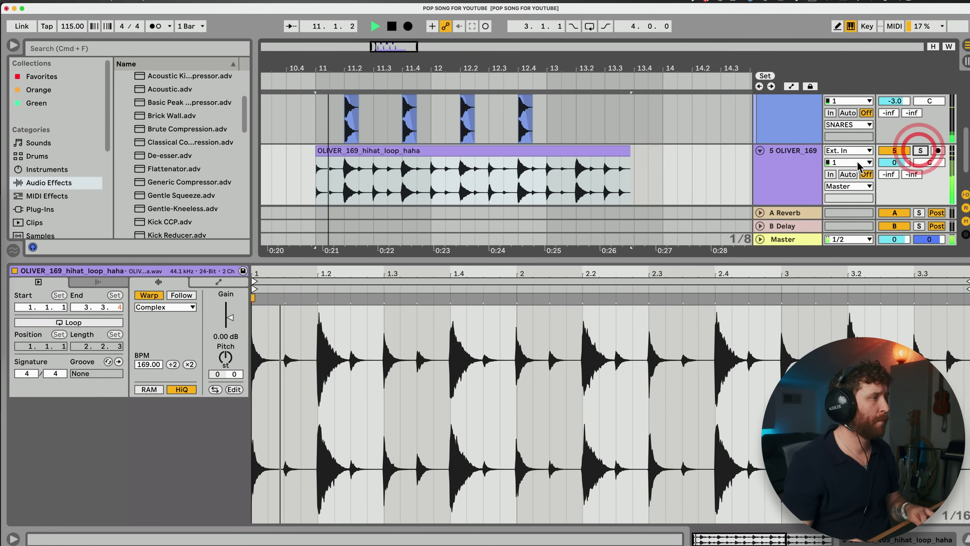
- Trim the hi-hat loop to end at 13.1.1 while playing it with the beat
drag(629, 158, 553, 144)
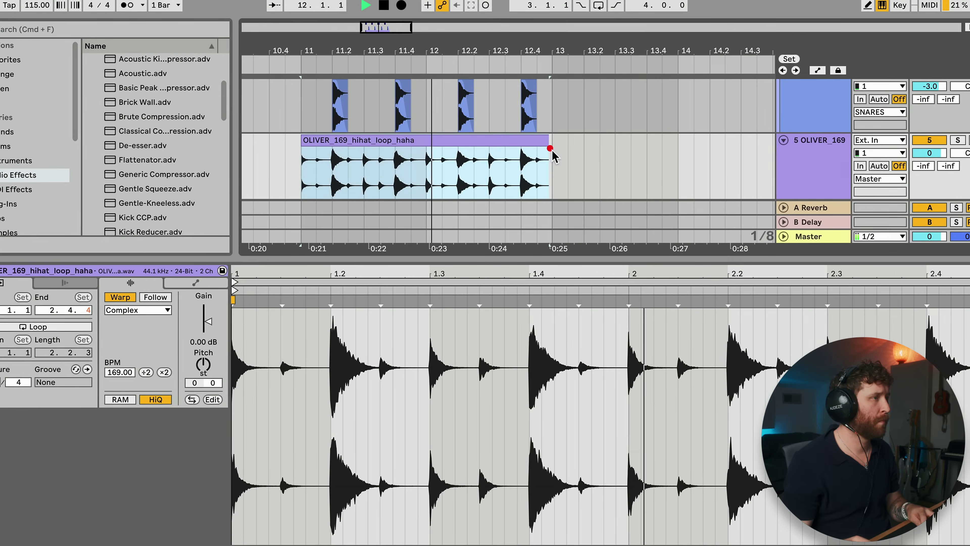
click(552, 142)
key(space)
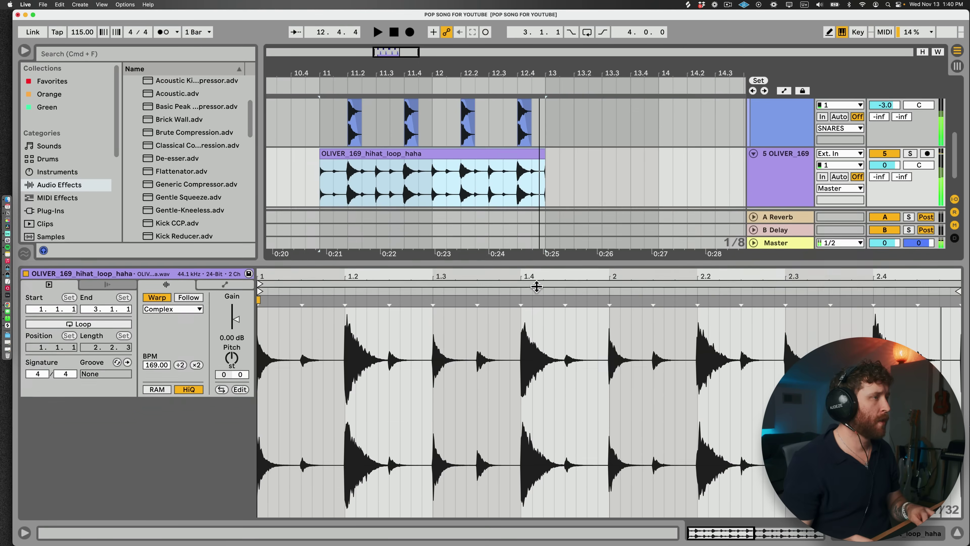
click(545, 245)
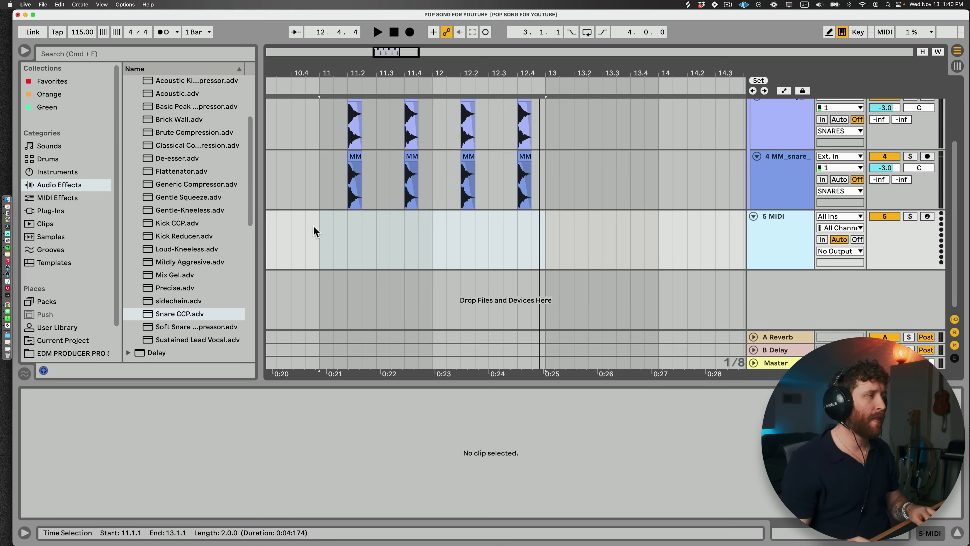
click(353, 226)
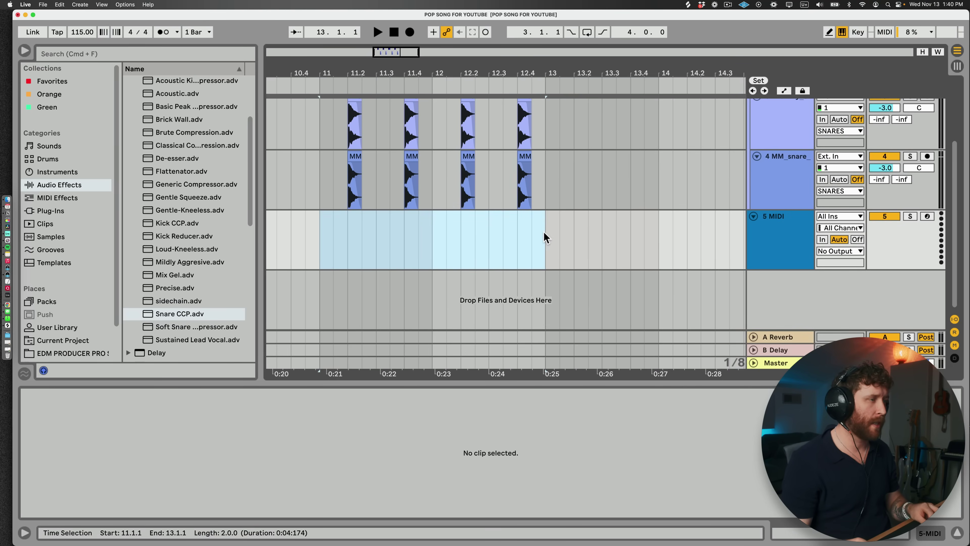
key(super+shift+m)
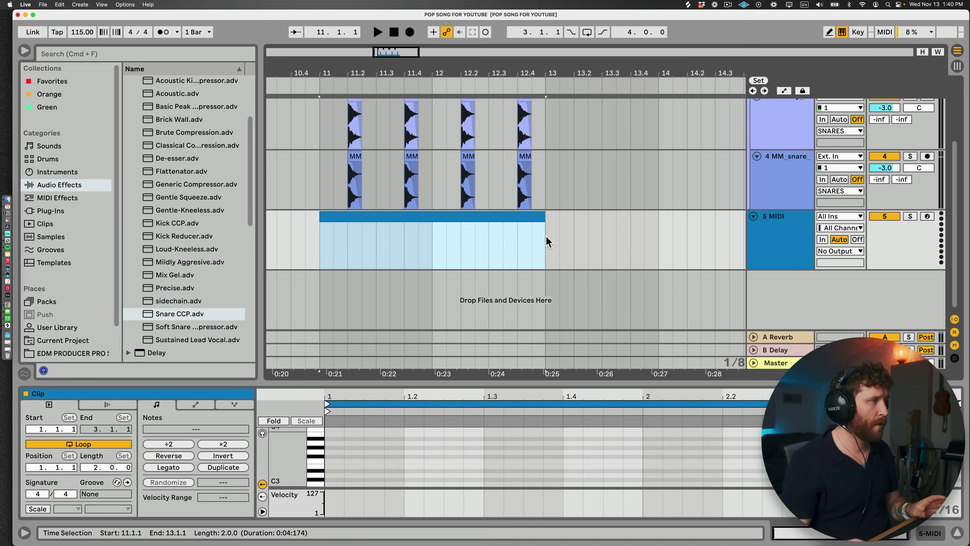
key(Delete)
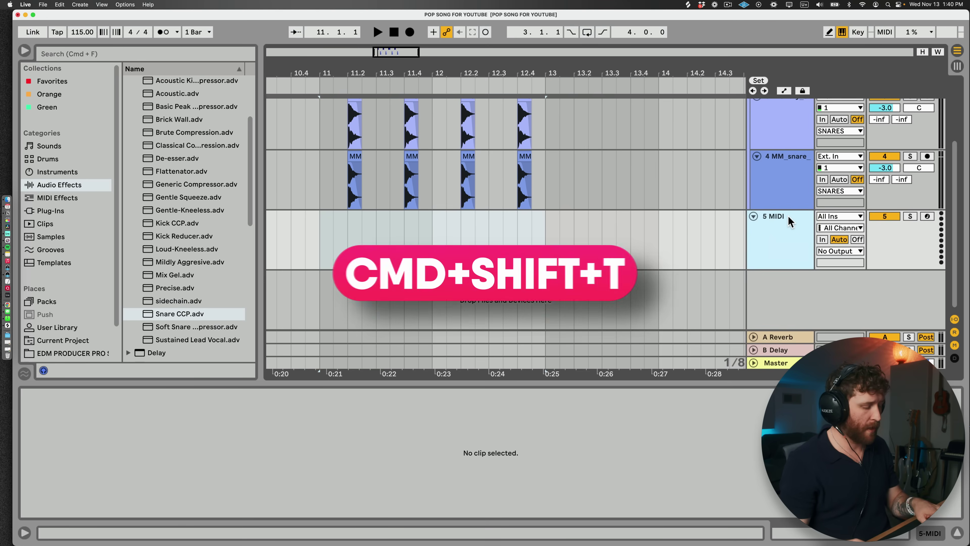
- Add a new MIDI track and create an empty MIDI clip on it from 11.1.1 to 13.1.1
key(super+shift+t)
key(super+z)
drag(320, 220, 515, 239)
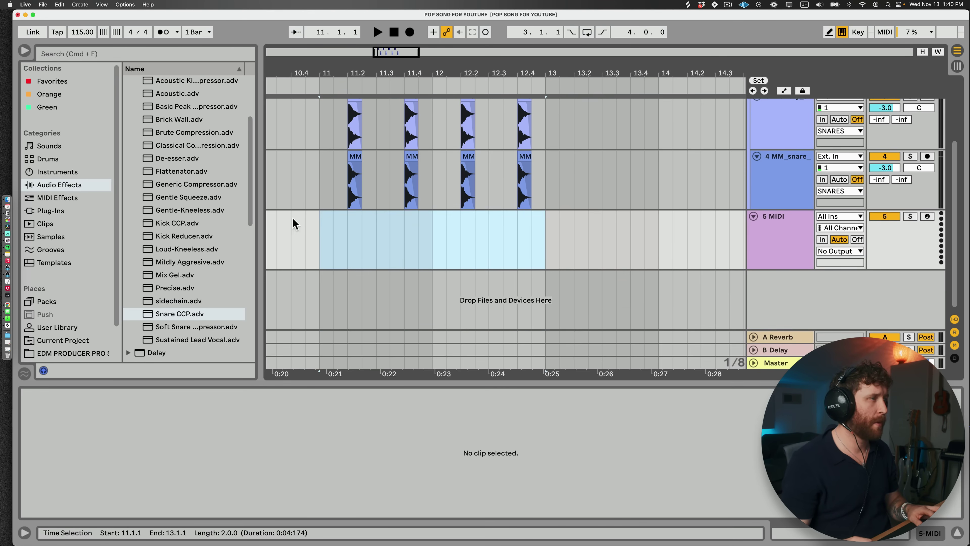
key(super+shift+m)
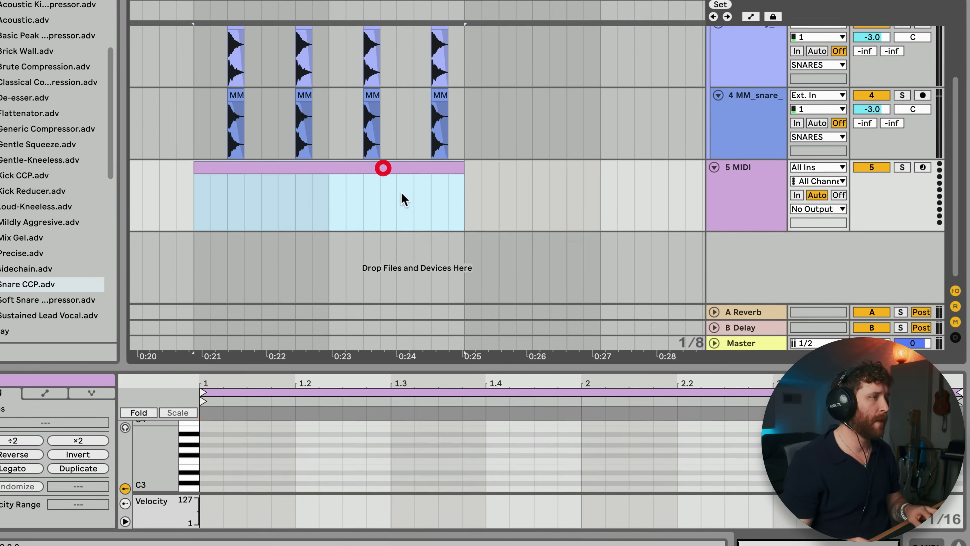
- Enlarge the note editor and draw seven short notes at scattered pitches across the two-bar MIDI clip
drag(420, 365, 452, 240)
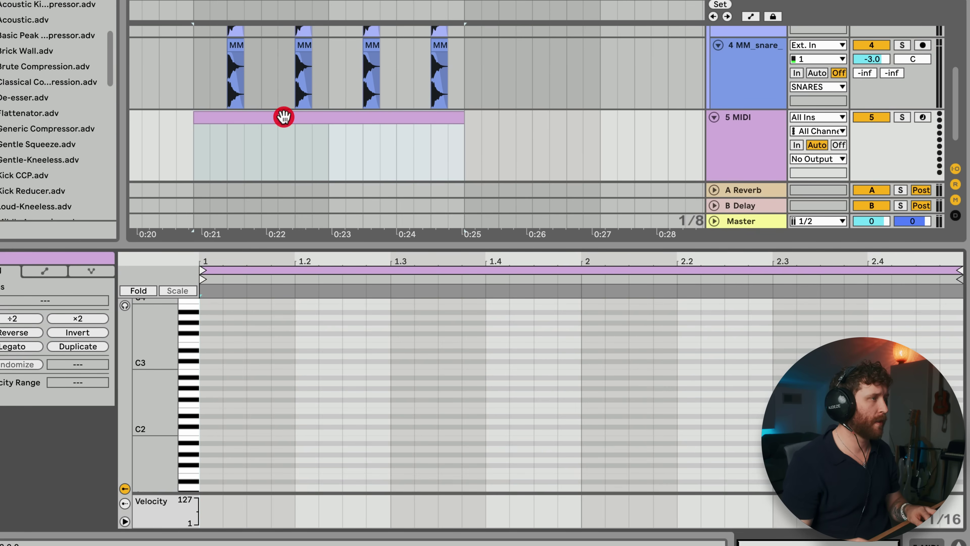
double_click(209, 344)
double_click(283, 345)
double_click(353, 378)
double_click(445, 443)
double_click(520, 366)
double_click(711, 371)
double_click(924, 350)
- Search the plug-ins for "batt" and load Battery 4 on the new MIDI track with the Bedroom Drums kit
click(743, 121)
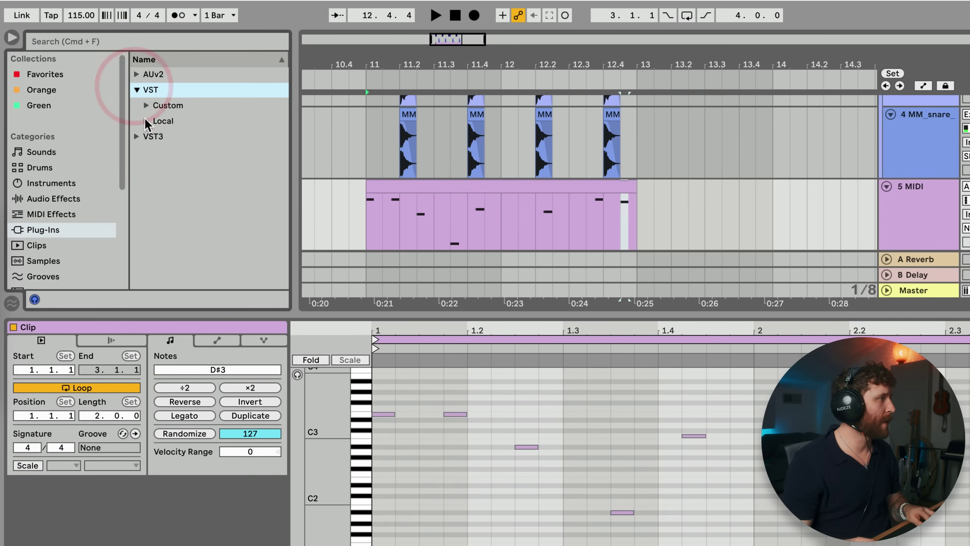
click(145, 120)
drag(187, 105, 427, 199)
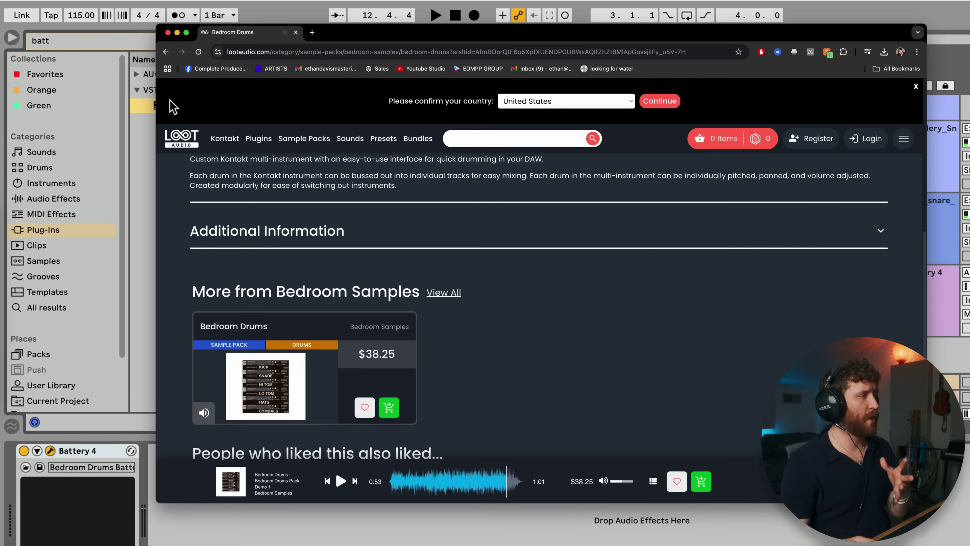
- Switch to the browser, view the Bedroom Drums sample pack page on Loot Audio and play its demo
scroll(529, 355, up, 15)
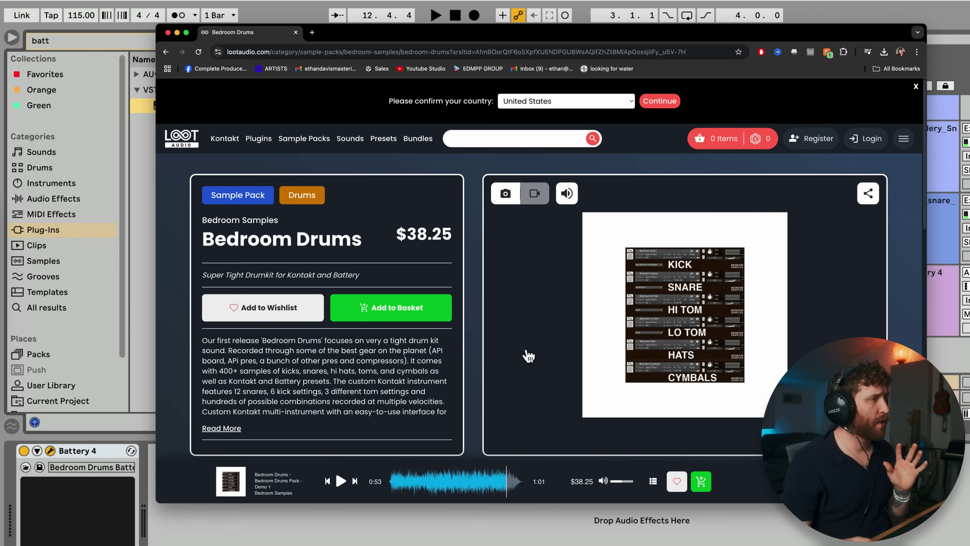
click(566, 193)
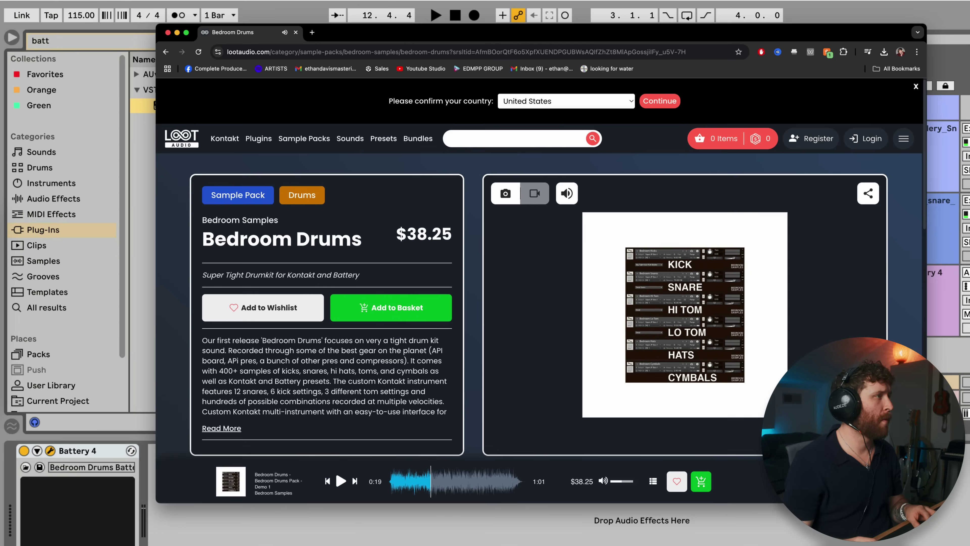
- Switch back to Ableton Live, audition the hi-hat cells of the Bedroom Drums kit and close the Battery 4 window
click(284, 1)
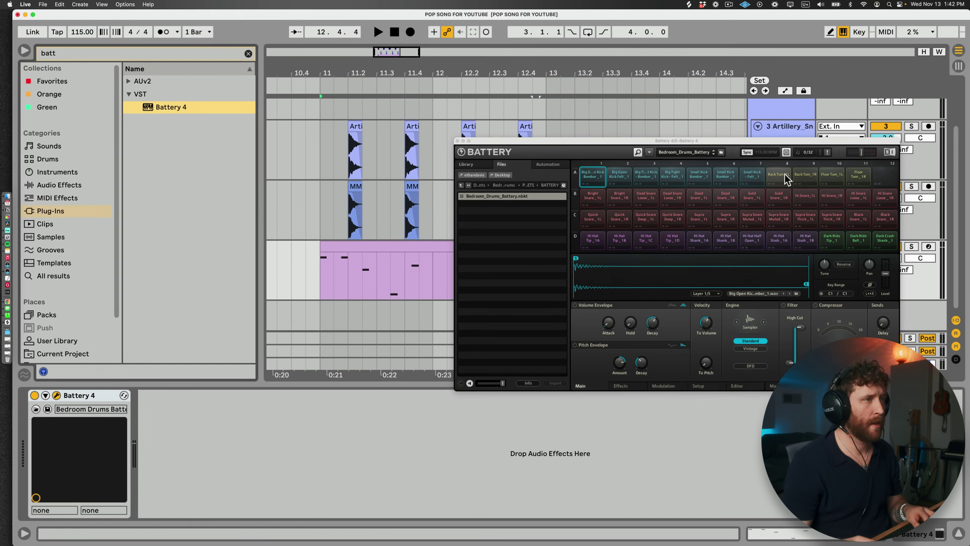
click(851, 262)
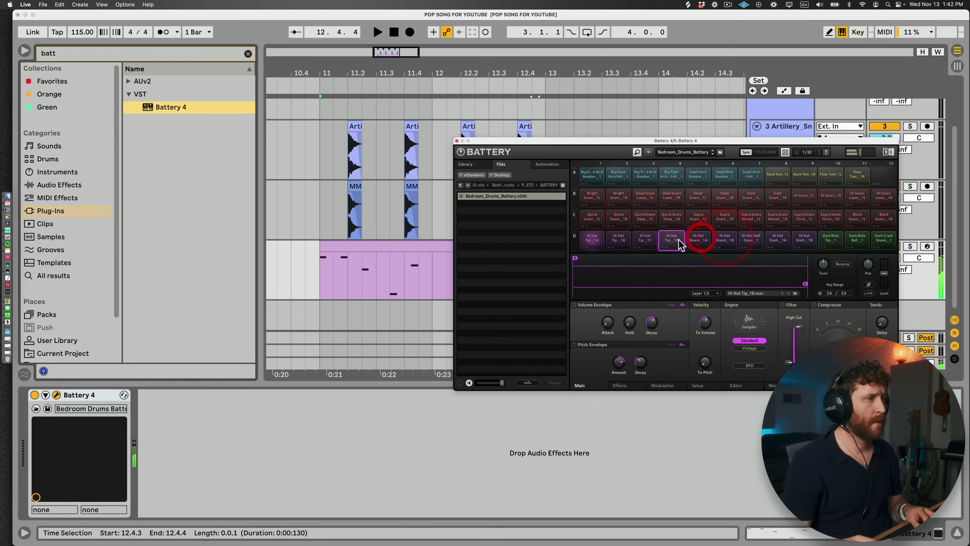
click(456, 141)
- Open the MIDI clip on the Battery 4 track and delete all of its notes
click(412, 244)
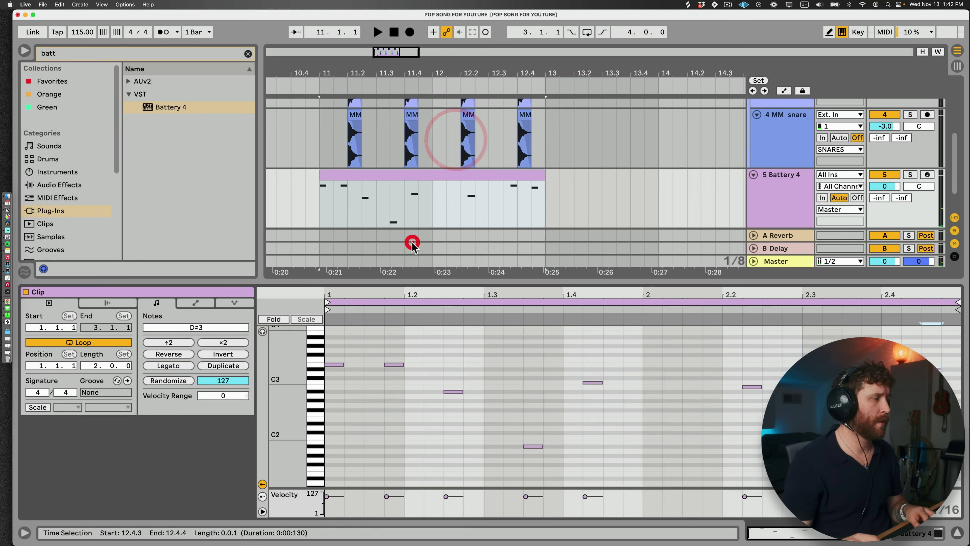
drag(332, 466, 949, 329)
key(Delete)
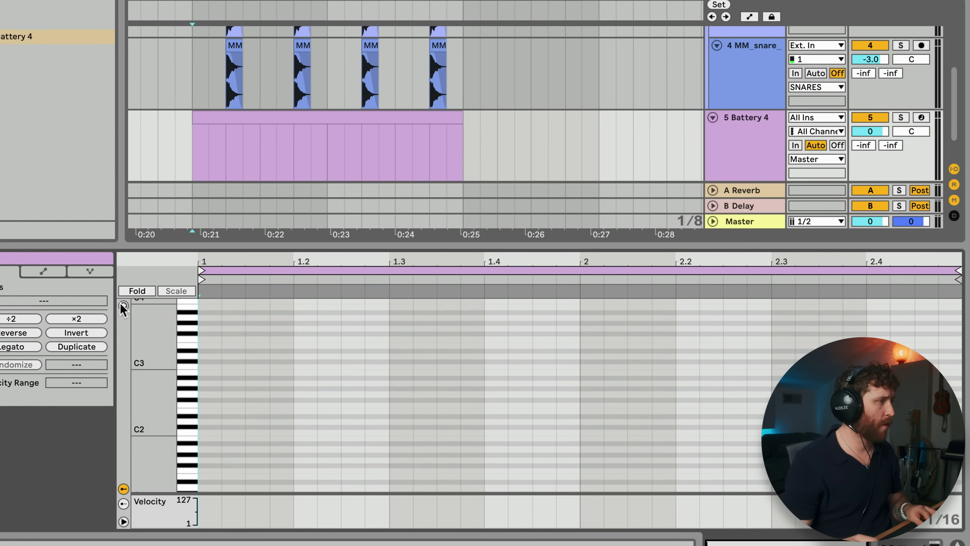
- Draw a two-beat hi-hat pattern of eighth notes, one C#4 followed by three C4, and play it with the beat
drag(168, 329, 141, 333)
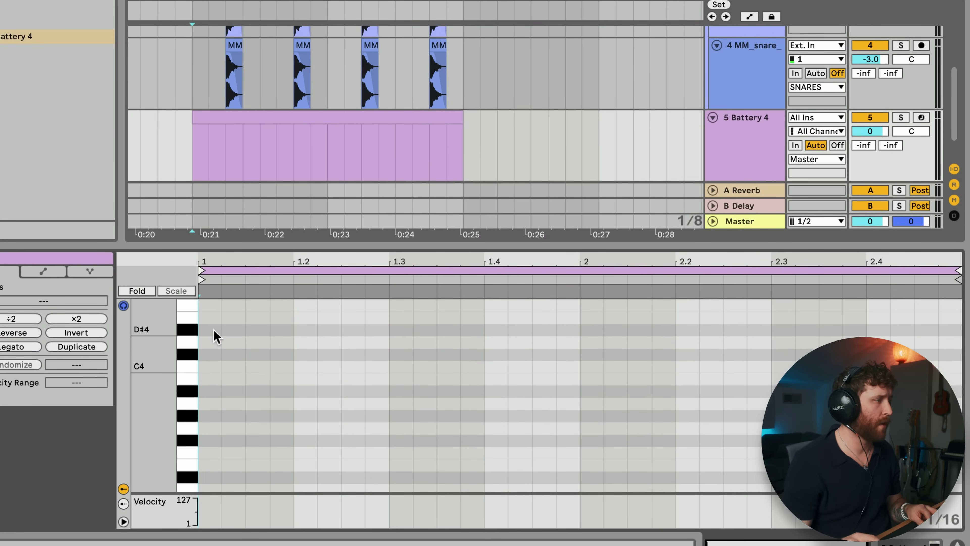
double_click(208, 354)
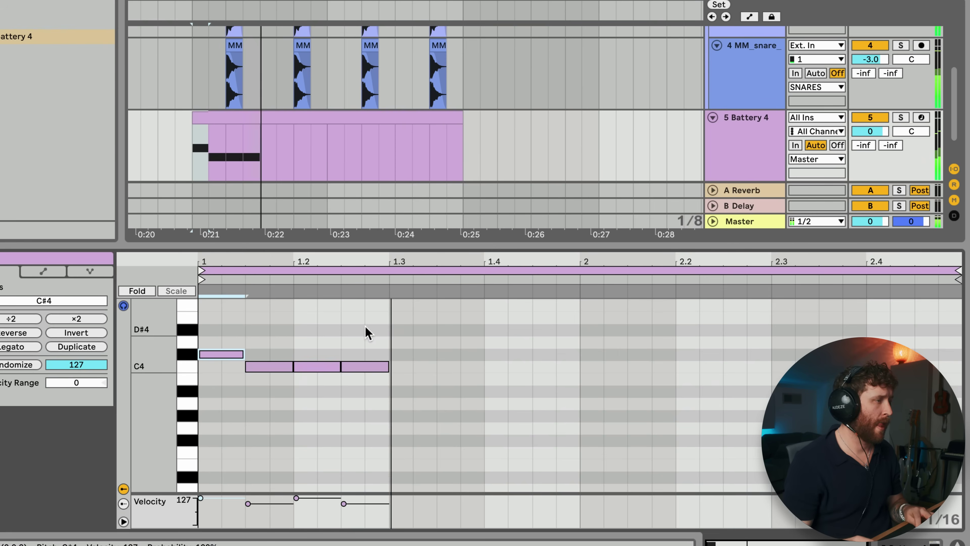
key(space)
- Duplicate the two-beat hi-hat pattern three times to fill the two-bar clip
drag(356, 322, 82, 440)
key(super+d)
key(super+d)
key(super+d)
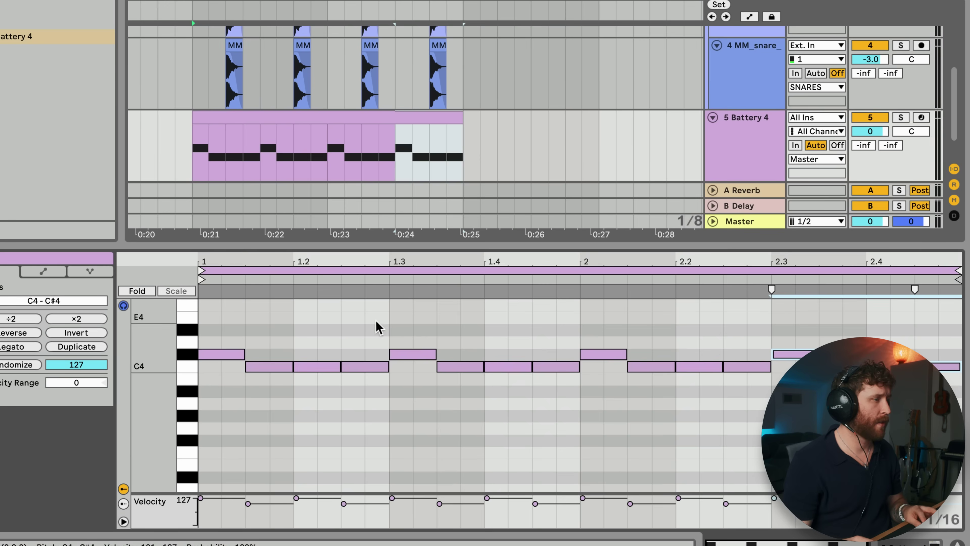
drag(355, 320, 180, 436)
key(super+d)
key(super+d)
key(super+d)
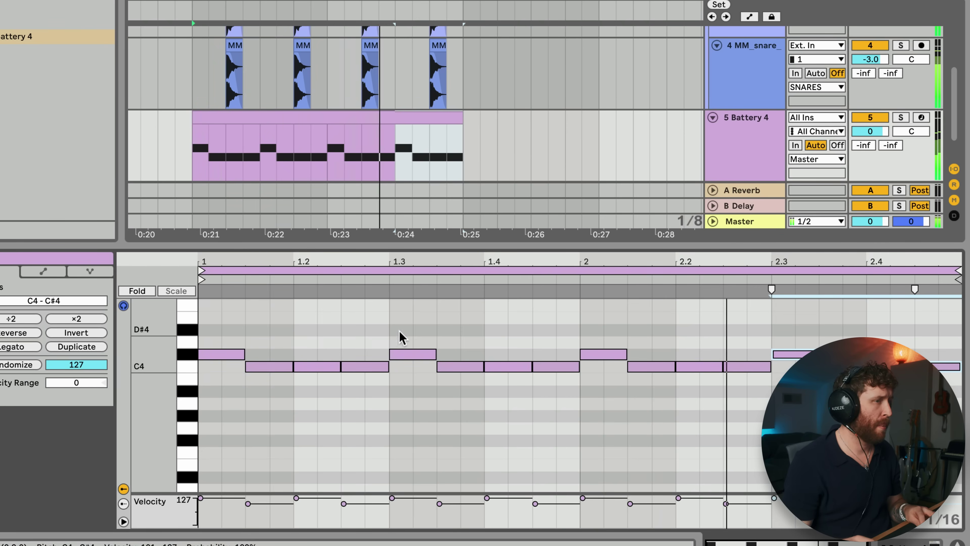
- Replace the clip's last eighth note with a D4 and duplicate the hi-hat clip to 13.1.1, playing the result
click(940, 365)
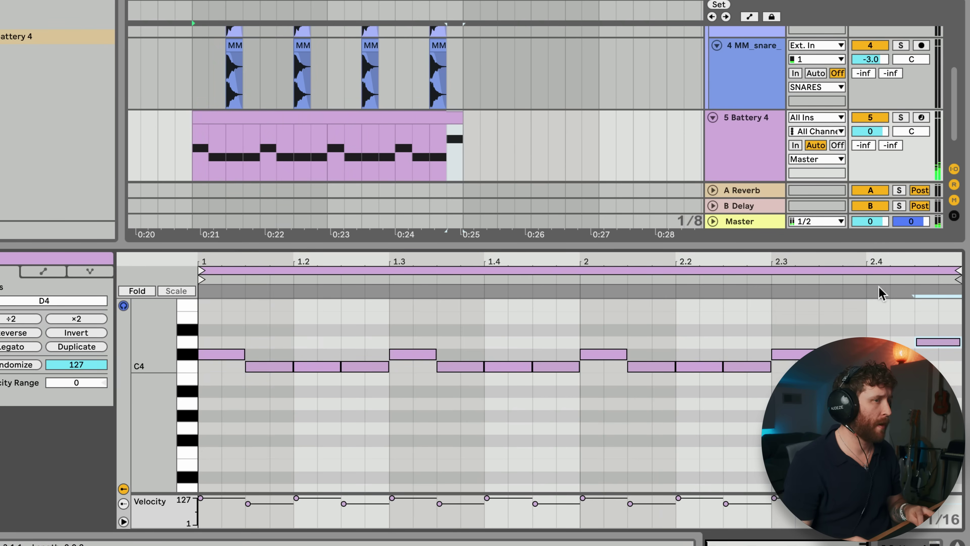
click(370, 116)
key(super+d)
drag(396, 243, 397, 327)
drag(396, 1, 424, 5)
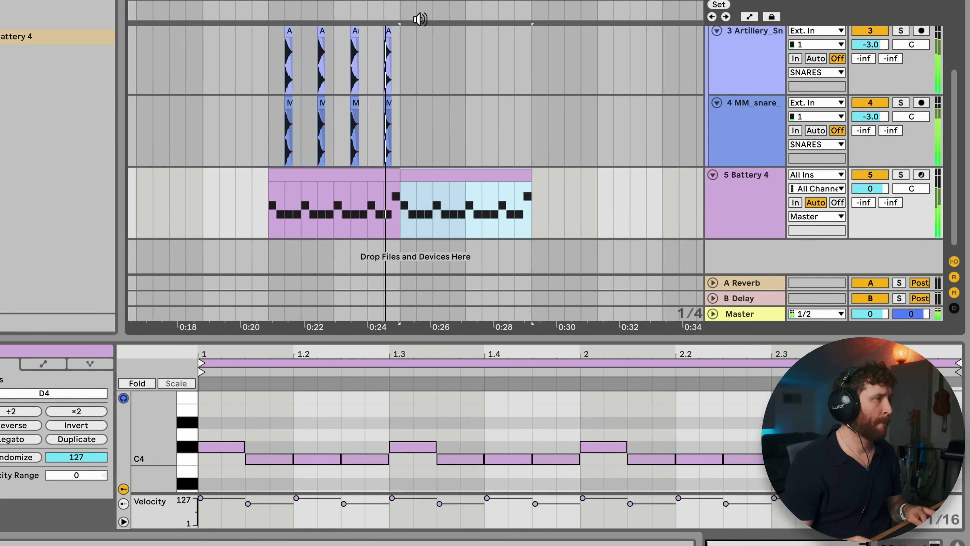
key(space)
- Duplicate the kick and snare clips of bars 11 and 12 to 13.1.1 and hide the clip view
drag(405, 161, 407, 37)
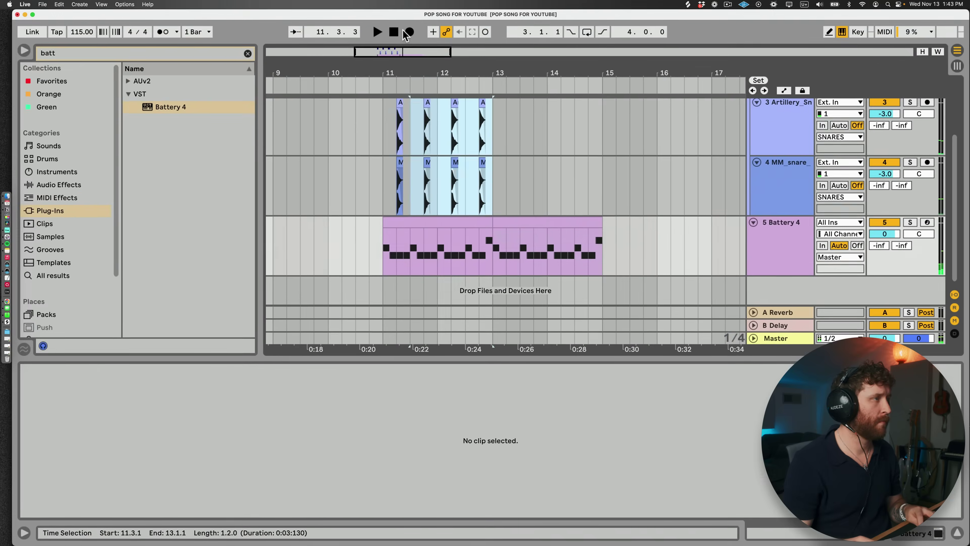
key(super+d)
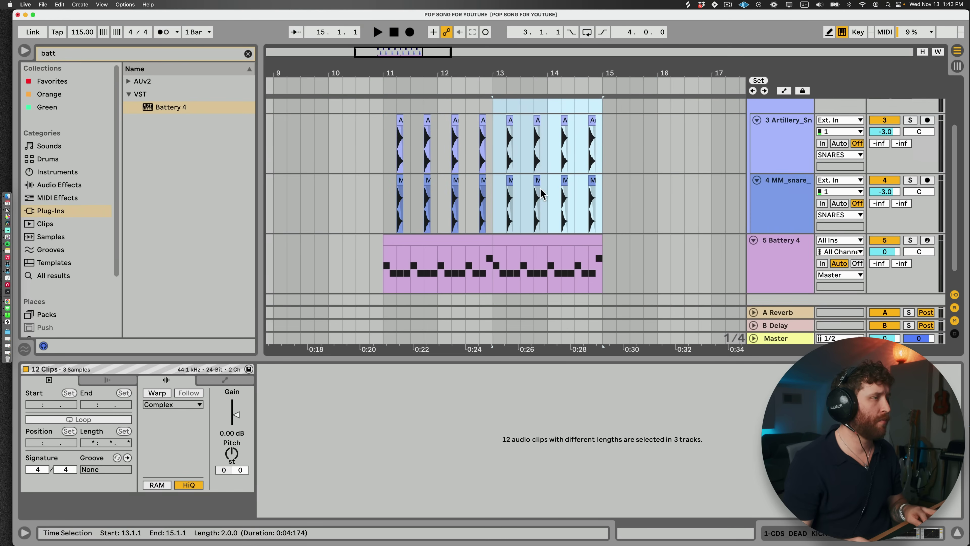
click(558, 356)
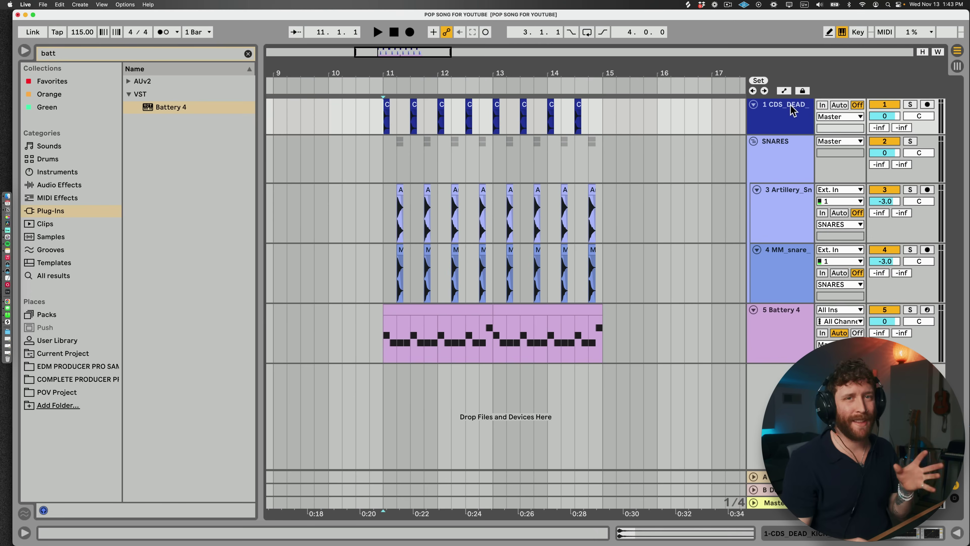
- Clear the browser search and add an EQ Eight from the audio effects to the Battery 4 track
double_click(791, 107)
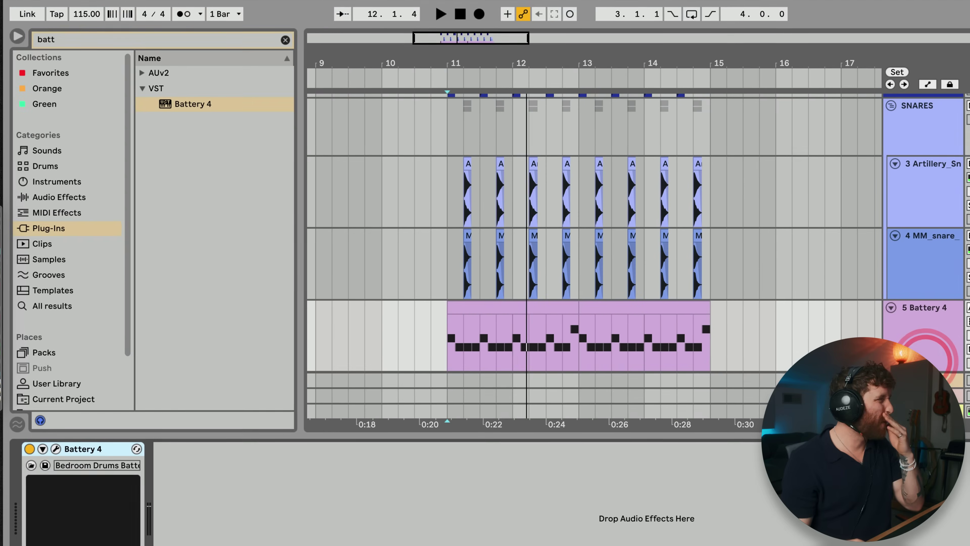
click(285, 40)
click(59, 197)
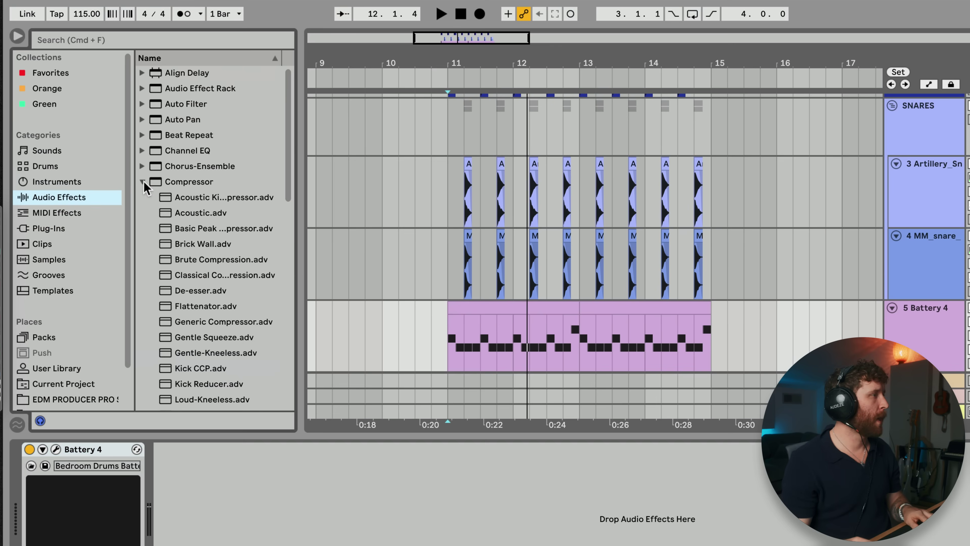
click(142, 182)
double_click(181, 259)
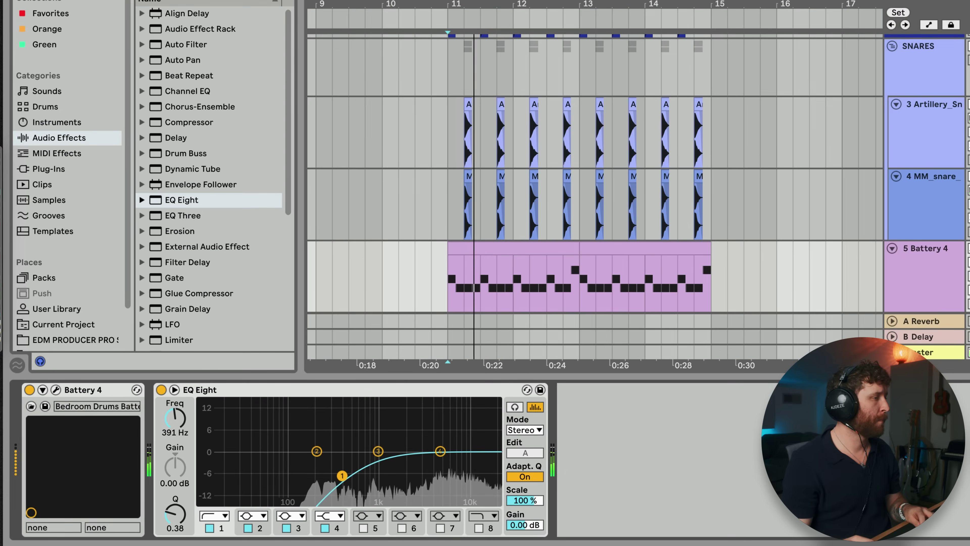
- Roll off the hi-hats below around 400 Hz with band 1 and boost the band 4 high shelf about 1.9 dB near 4.84 kHz
drag(342, 475, 346, 476)
click(441, 451)
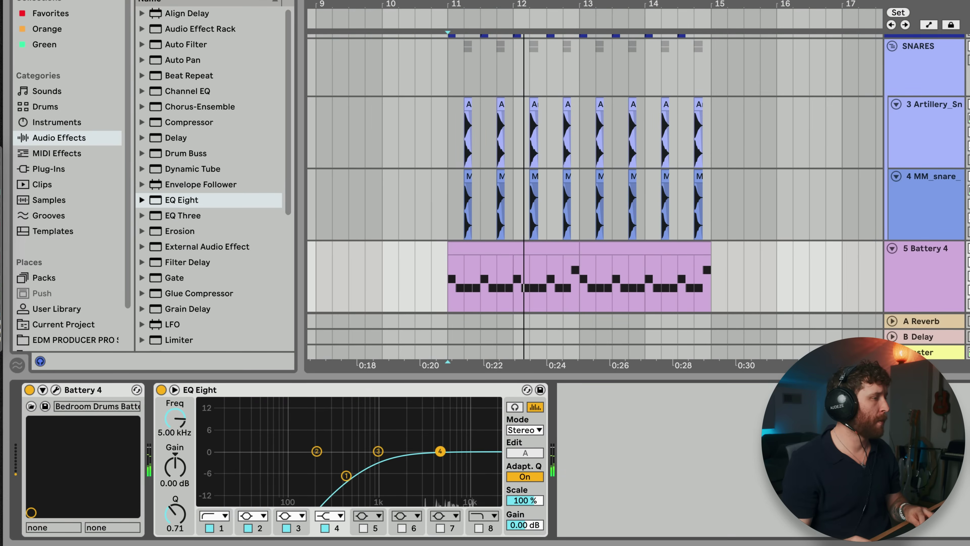
key(space)
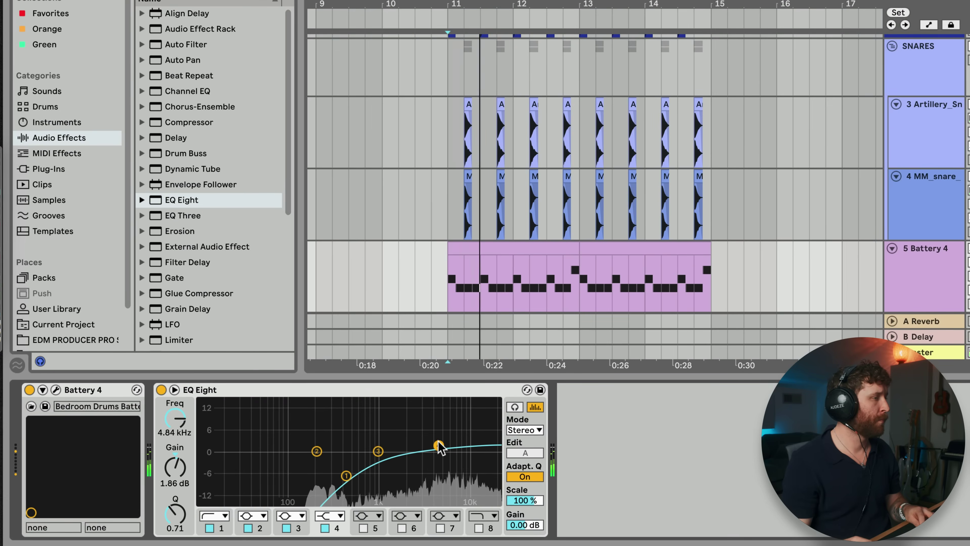
click(479, 378)
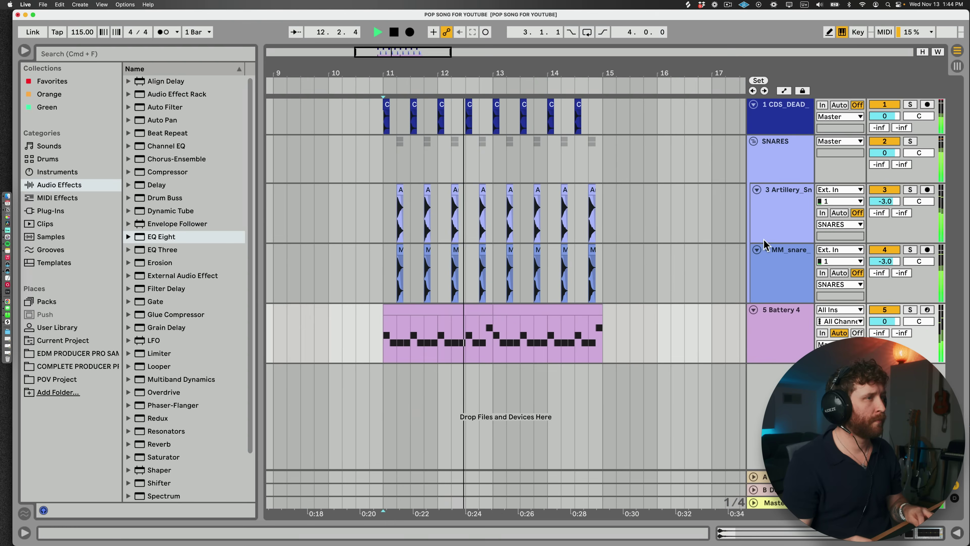
- Raise the last note of the first Battery 4 clip to D#4 and make the second clip's ending match it
double_click(470, 308)
key(Up)
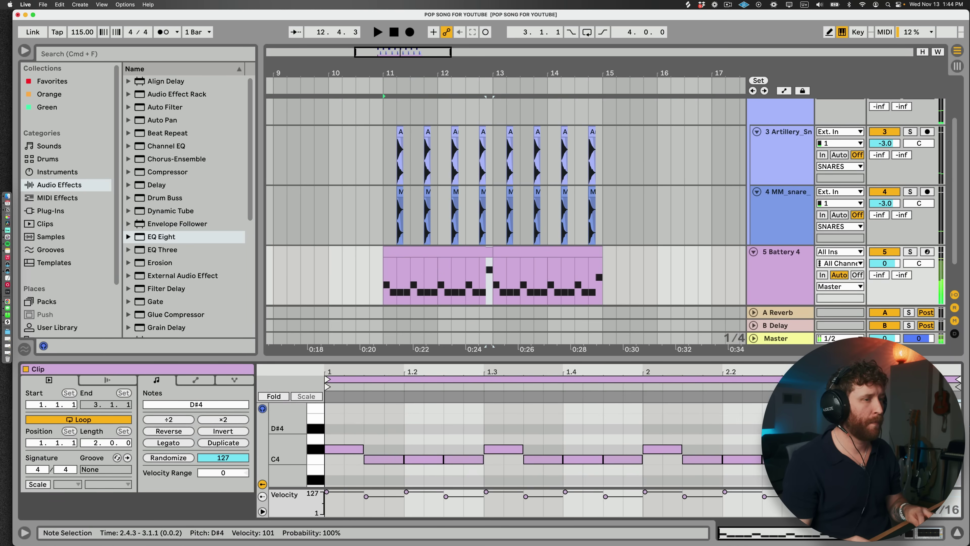
click(469, 254)
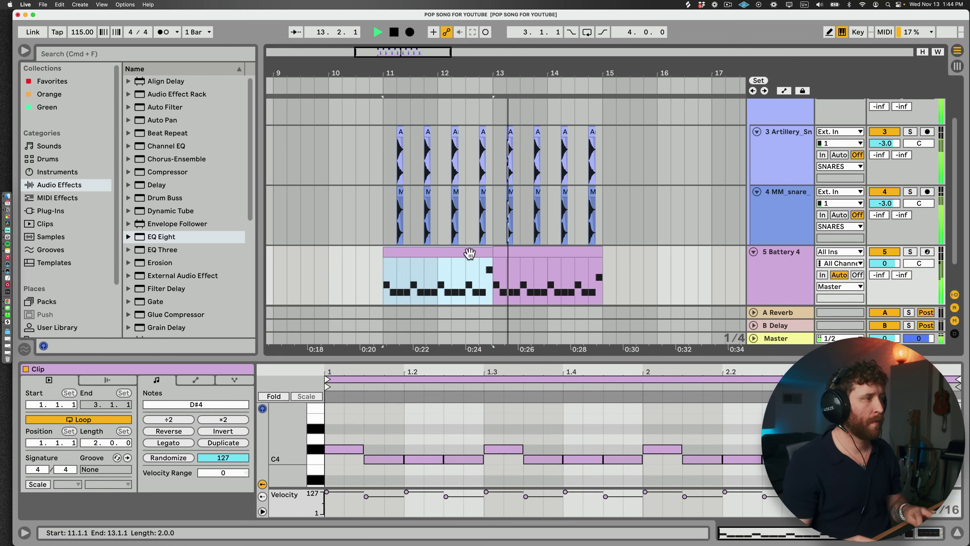
double_click(784, 319)
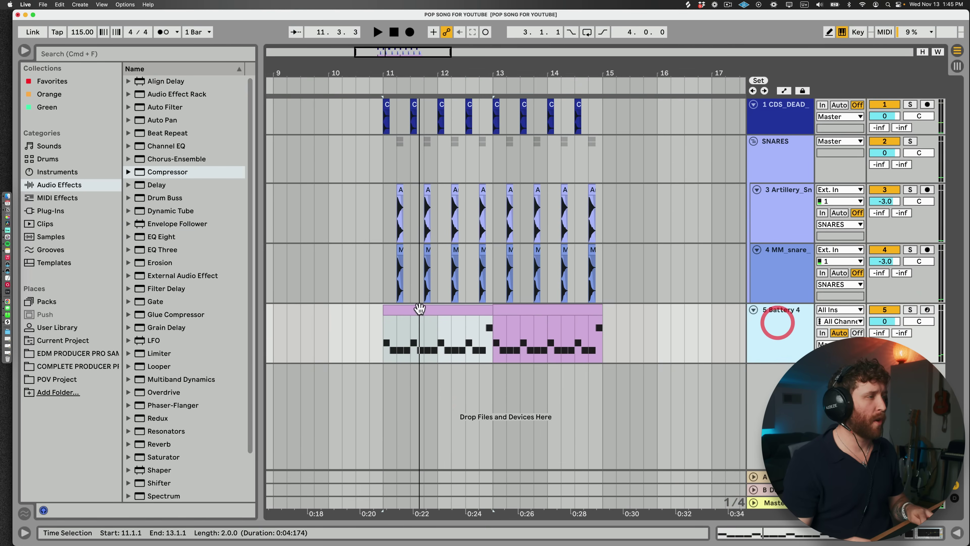
click(419, 310)
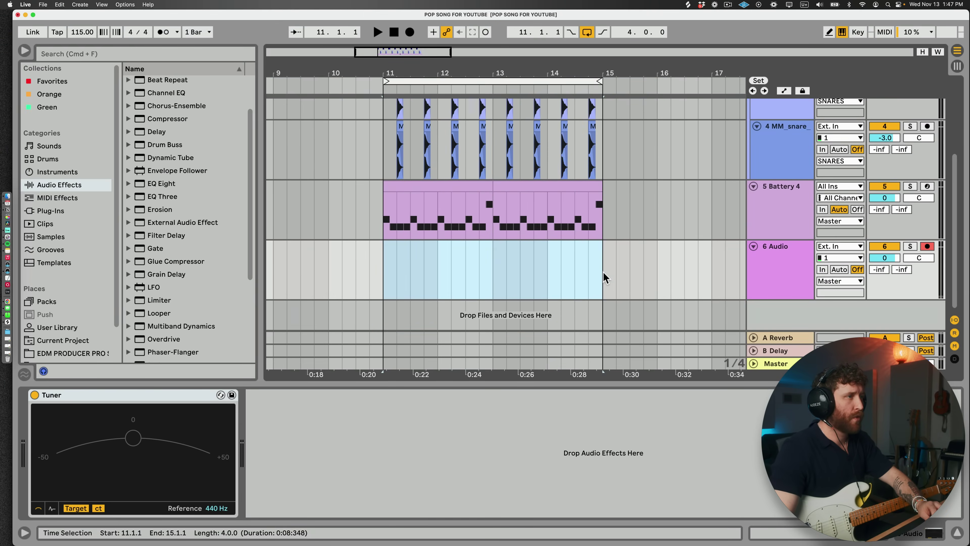
- Record a guitar part on track 6 Audio over the loop from 11.1.1 to 15.1.1
click(383, 265)
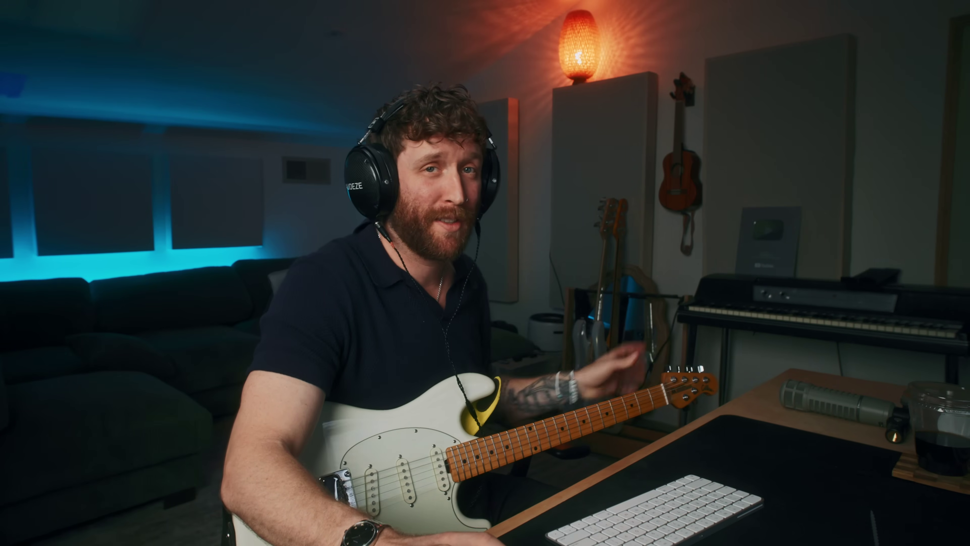
click(410, 34)
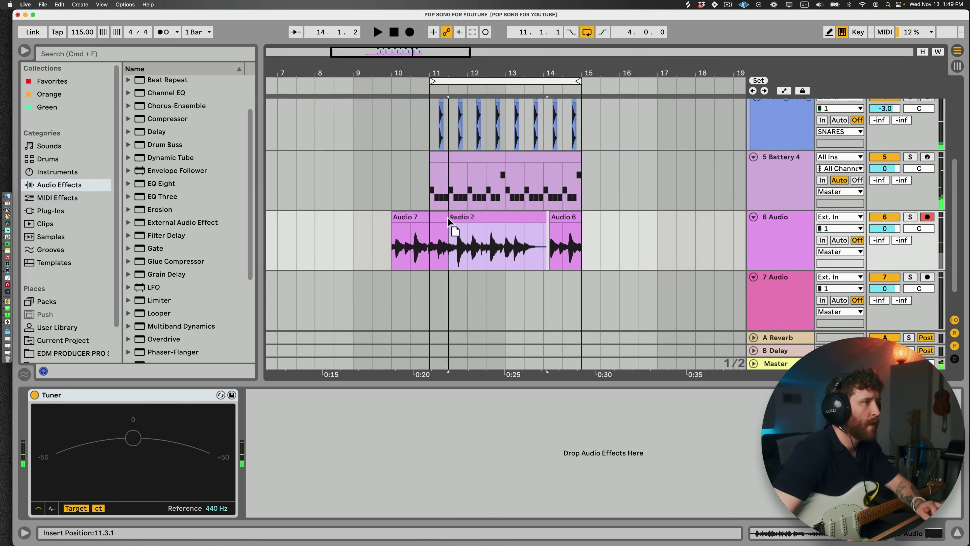
- Extend the Audio 7 clip back to reveal the full take, split it at bar 11, and move the first half onto track 7 from bar 11
drag(467, 217, 448, 217)
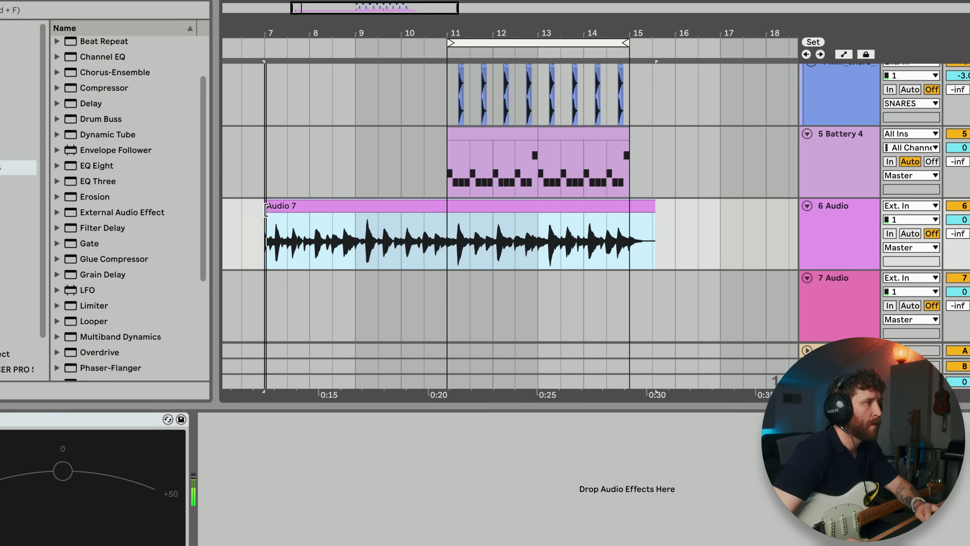
click(447, 227)
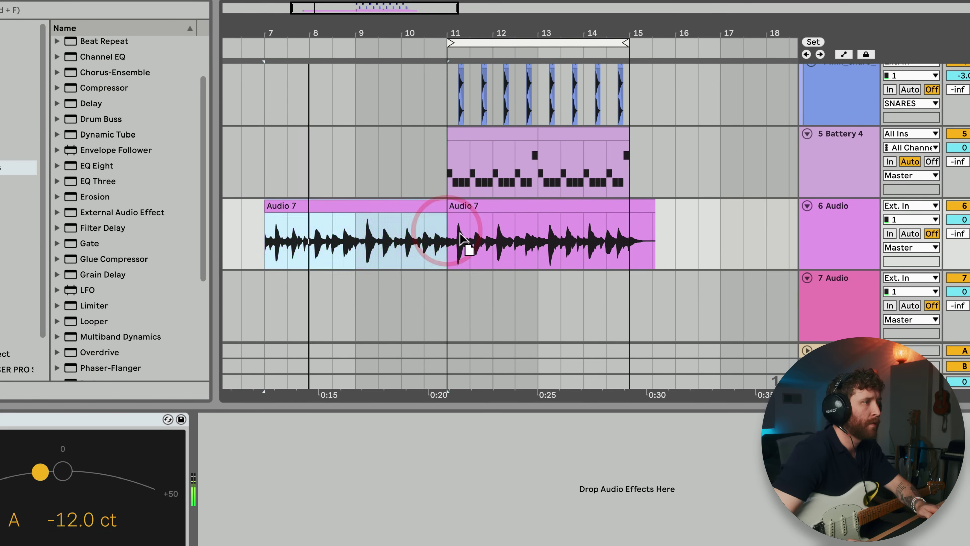
drag(461, 245, 584, 308)
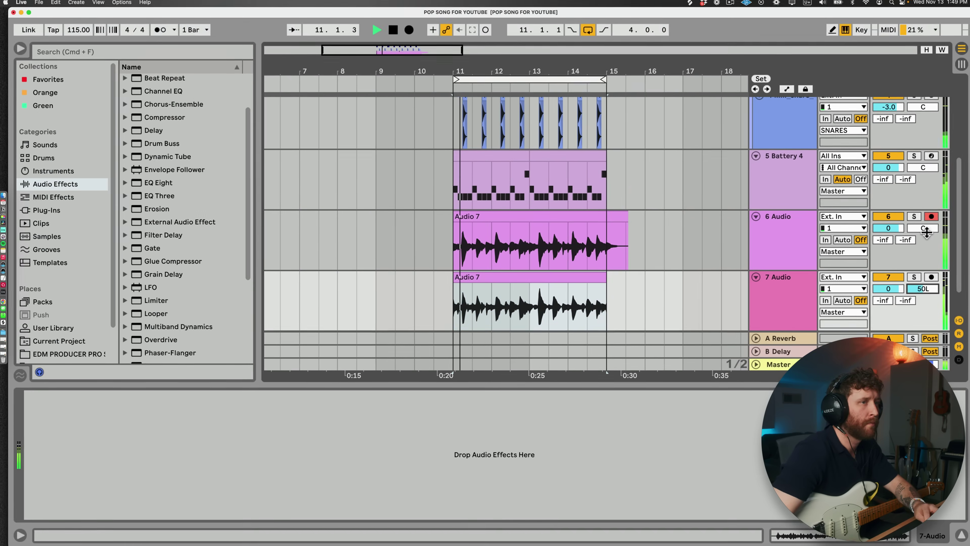
- Pan track 7 Audio to 50L and track 6 Audio to 50R, and delete the guitar overhang past bar 15 on track 6
drag(926, 231, 916, 217)
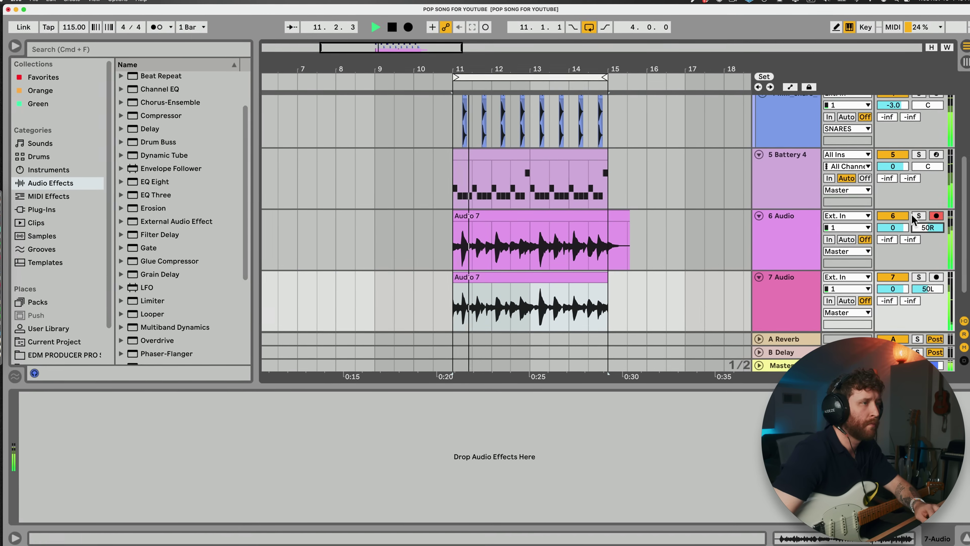
drag(637, 229, 612, 227)
key(Delete)
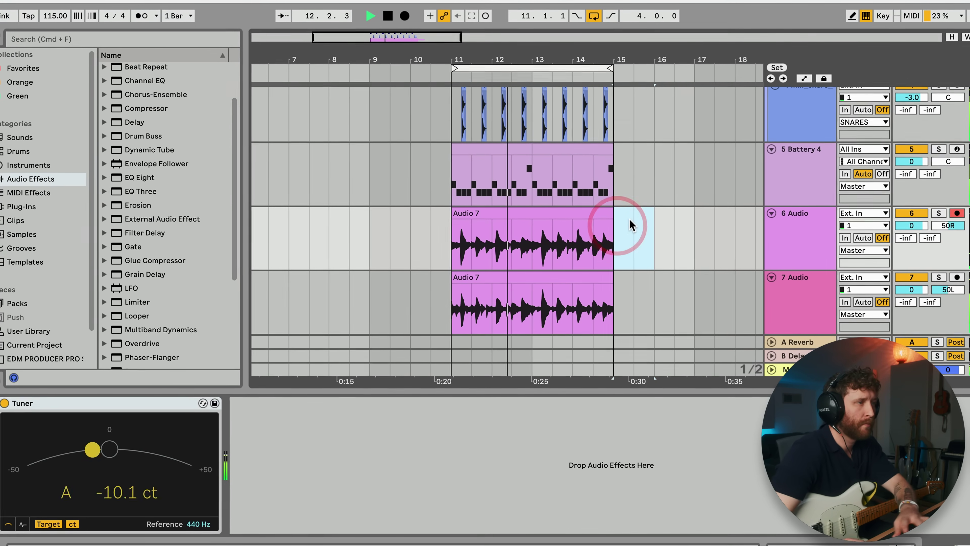
- Solo the guitar on track 7 Audio and group it with track 6 Audio
drag(459, 62, 424, 23)
click(438, 210)
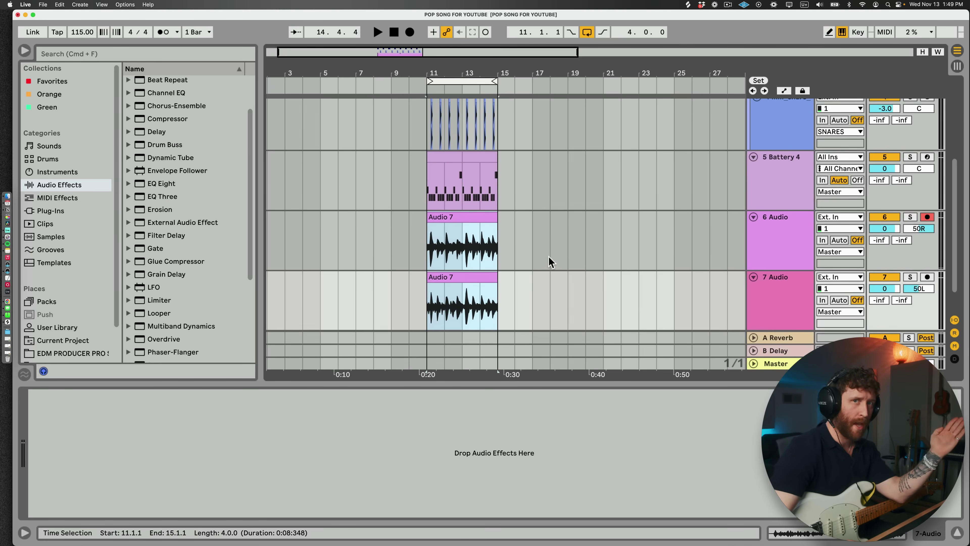
click(910, 217)
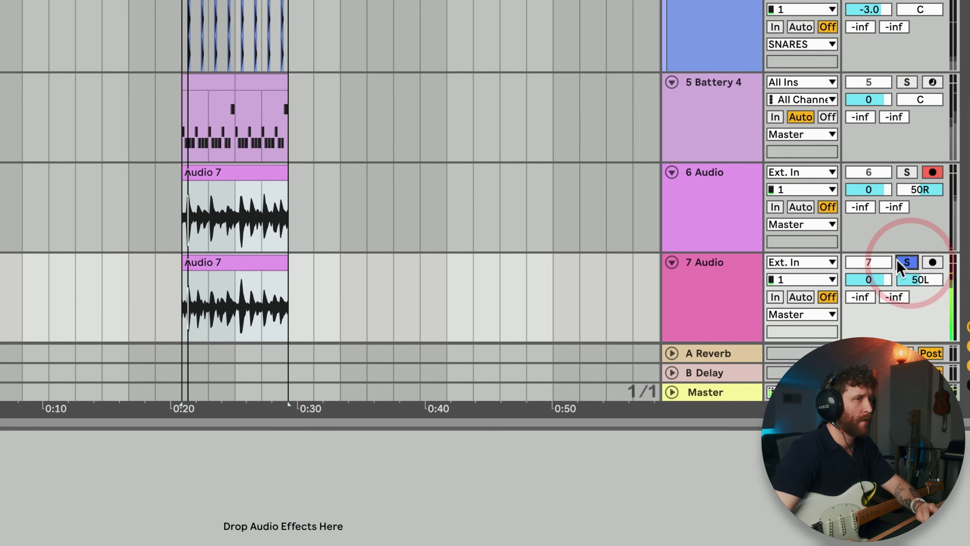
click(715, 178)
click(711, 268)
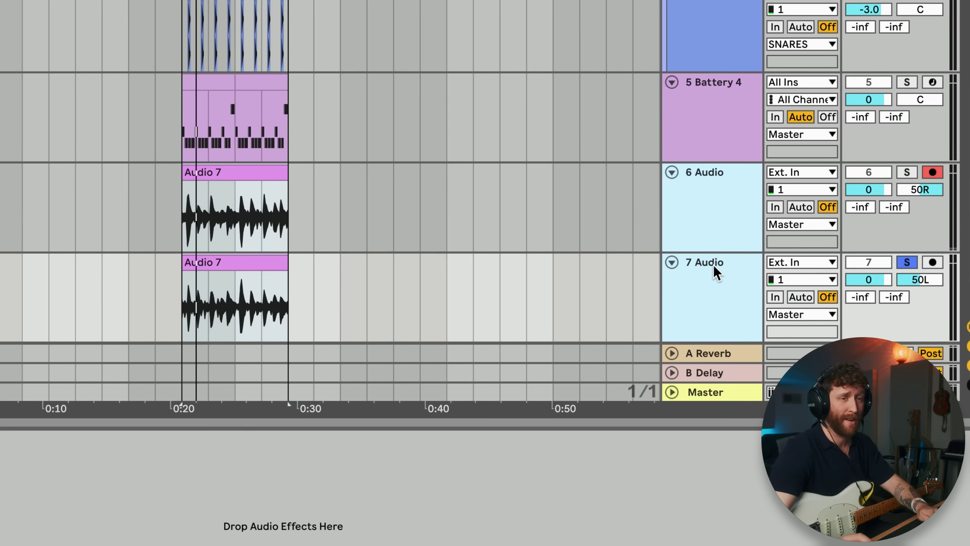
key(ctrl+g)
- Solo the new group track and rename it GUITARS
click(908, 53)
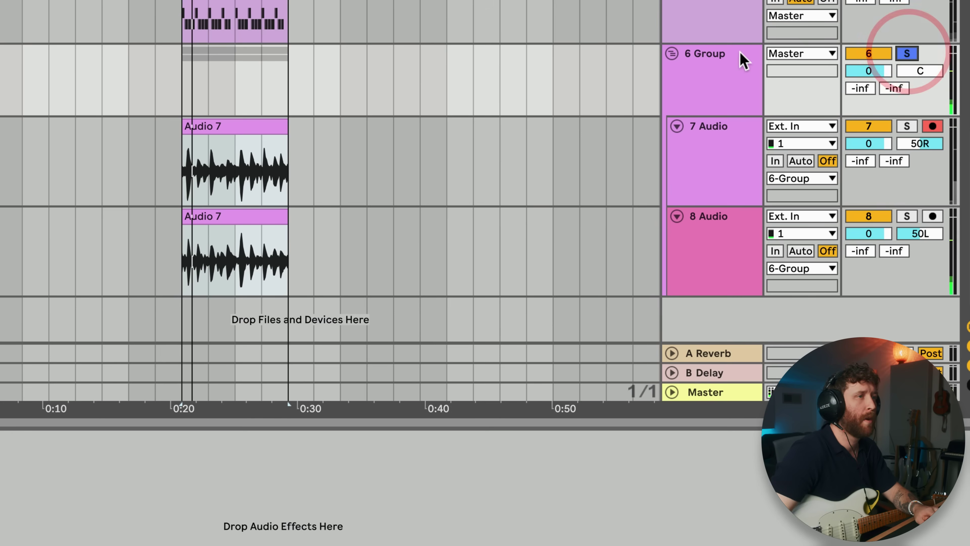
click(717, 55)
key(ctrl+r)
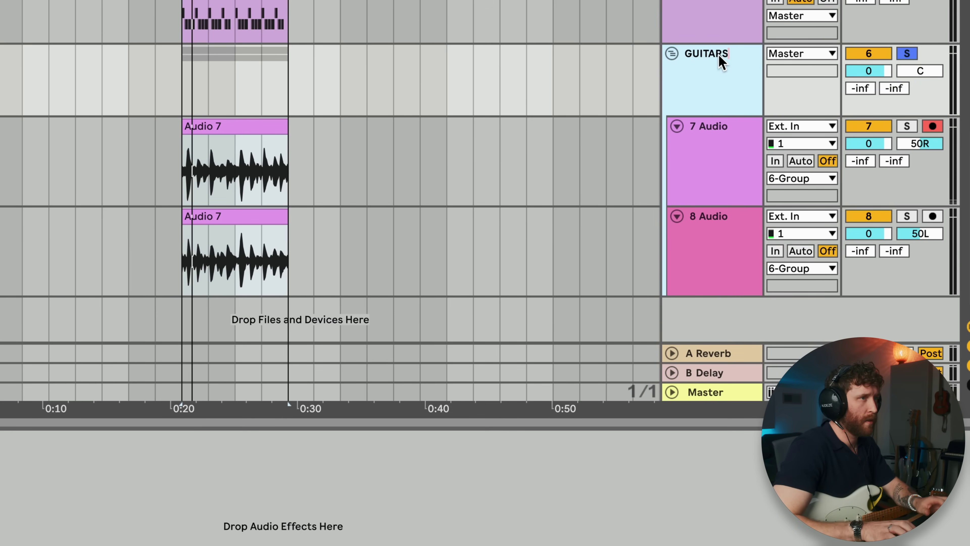
key(space)
- Add the Overdrive.adv preset from the Overdrive audio effect to the GUITARS group and set its Drive to 49%
click(709, 50)
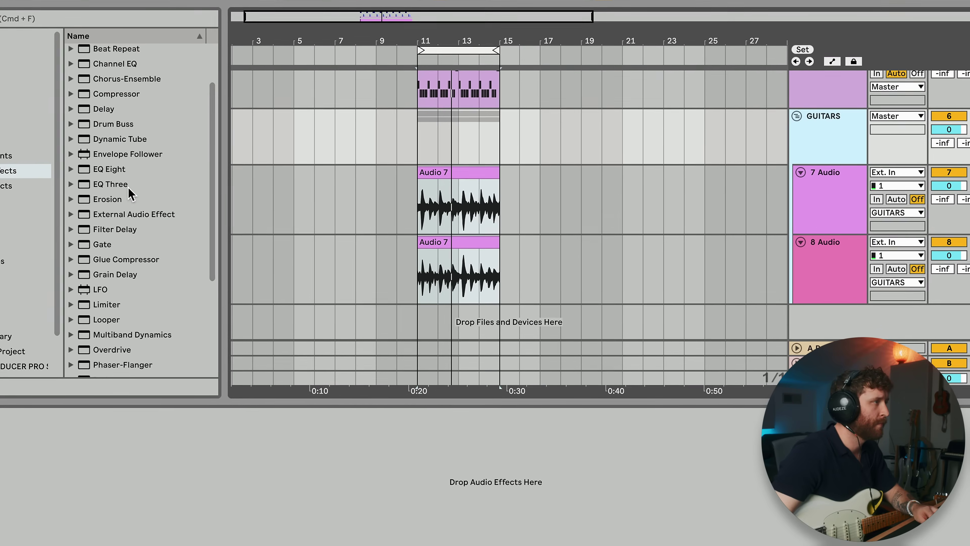
scroll(122, 186, down, 5)
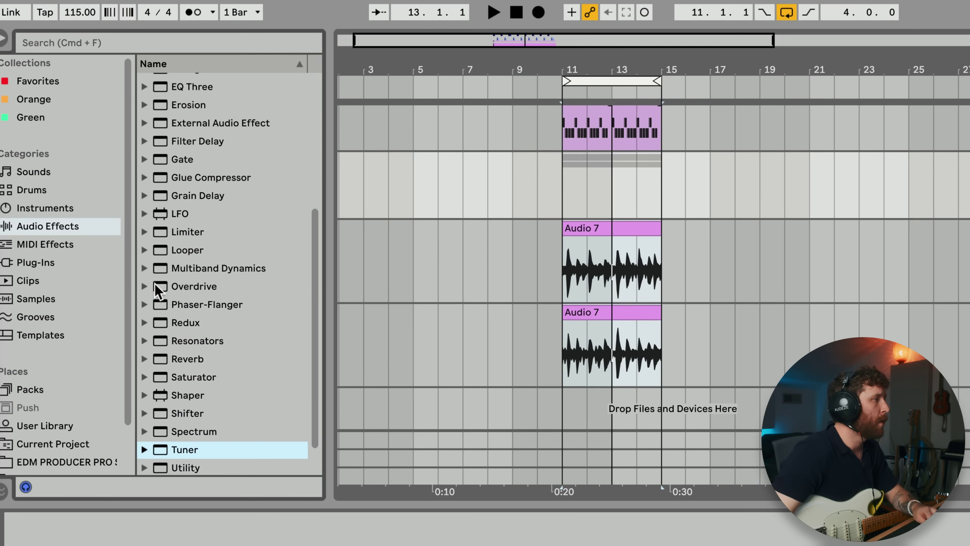
click(63, 224)
click(194, 306)
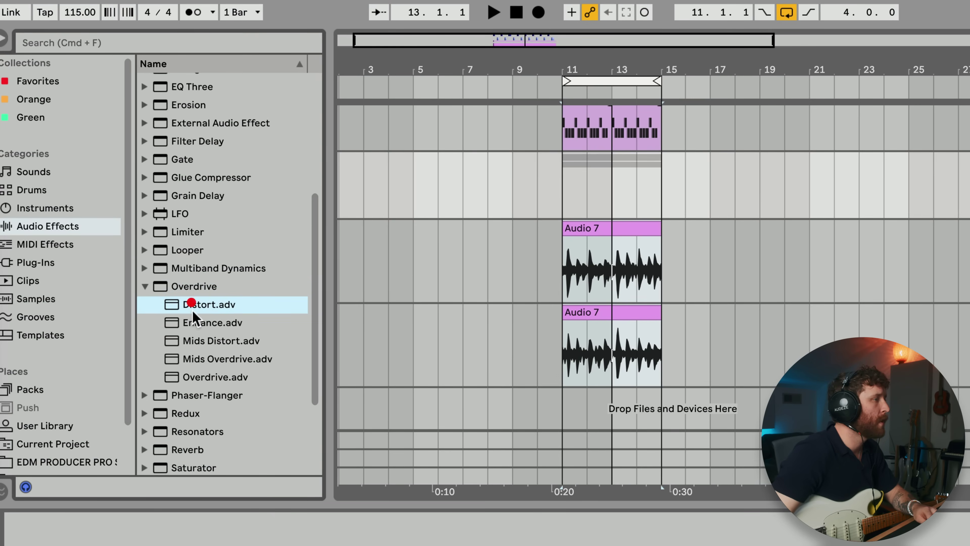
drag(206, 376, 570, 191)
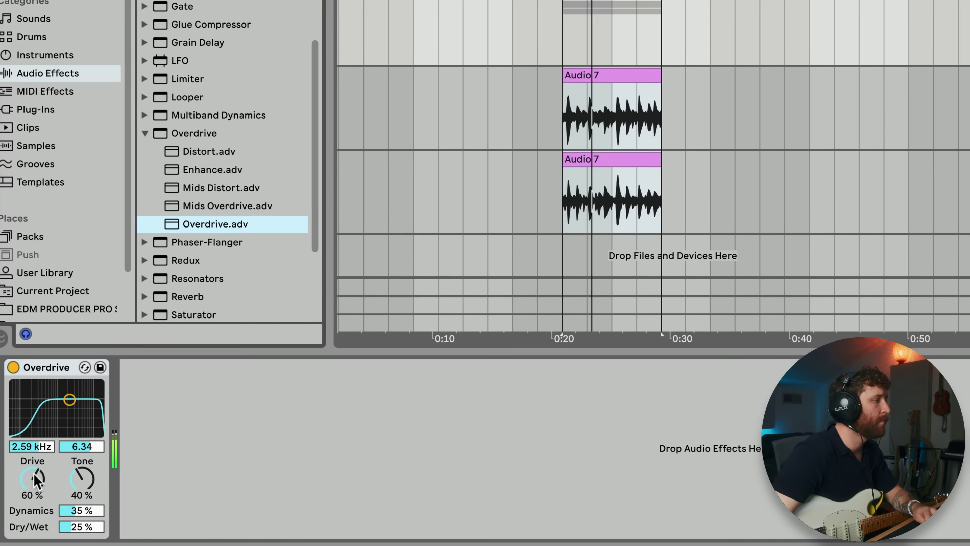
drag(35, 479, 35, 488)
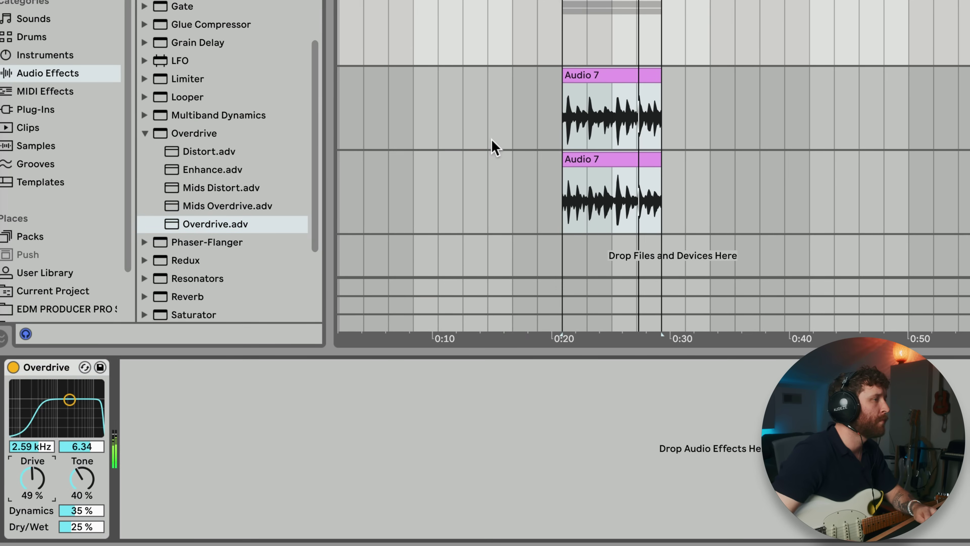
- Add the Acoustic preset of the Compressor after the Overdrive on the GUITARS group
scroll(206, 82, up, 5)
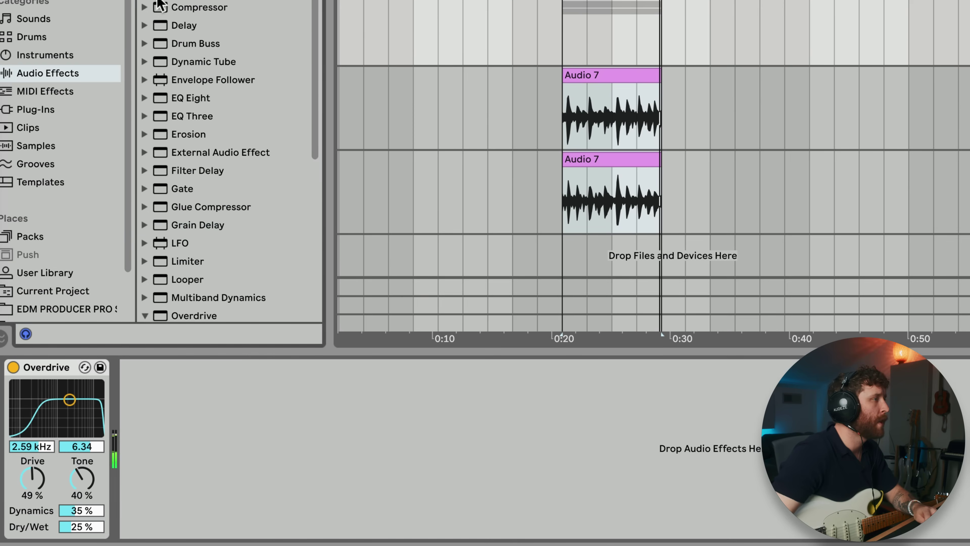
click(145, 7)
double_click(199, 43)
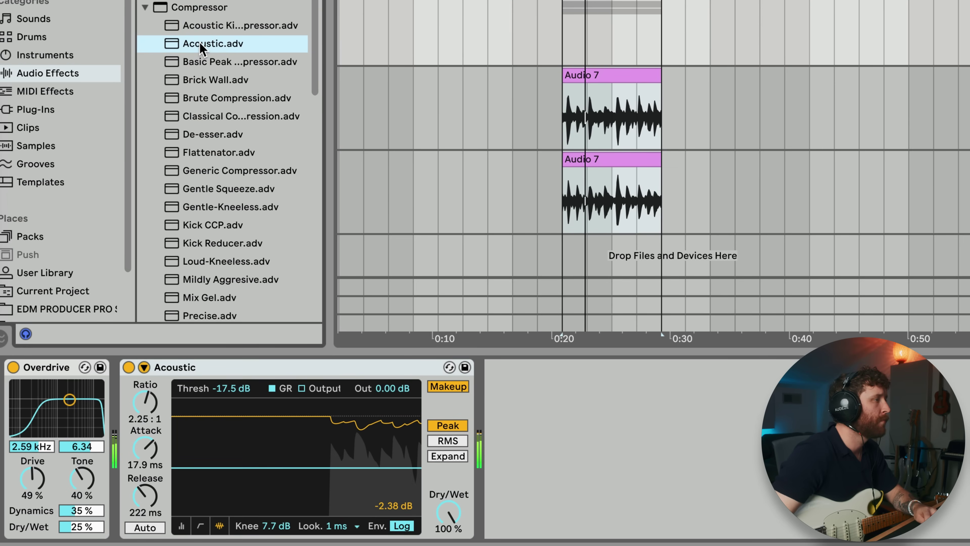
click(145, 6)
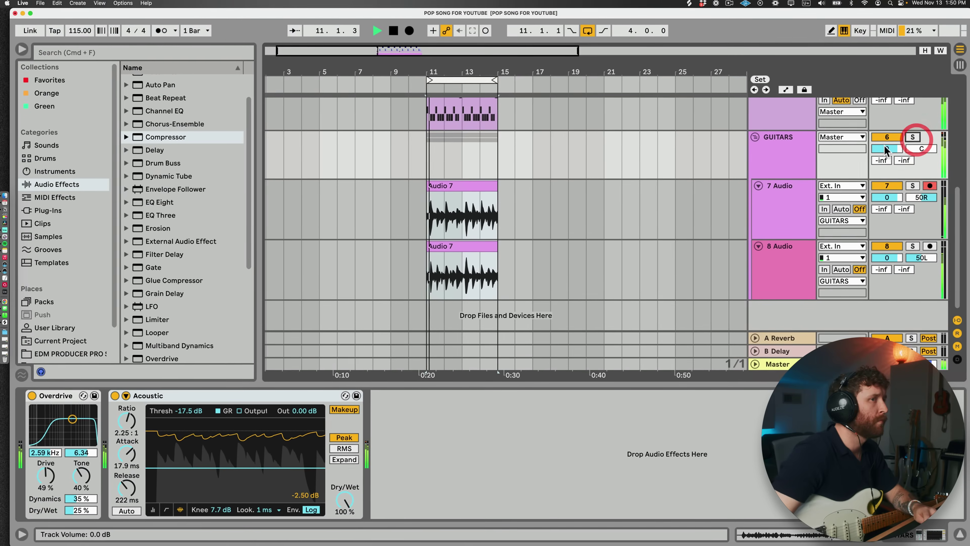
- Lower the GUITARS group volume to -2.0 dB while listening with the drums
drag(884, 147, 894, 141)
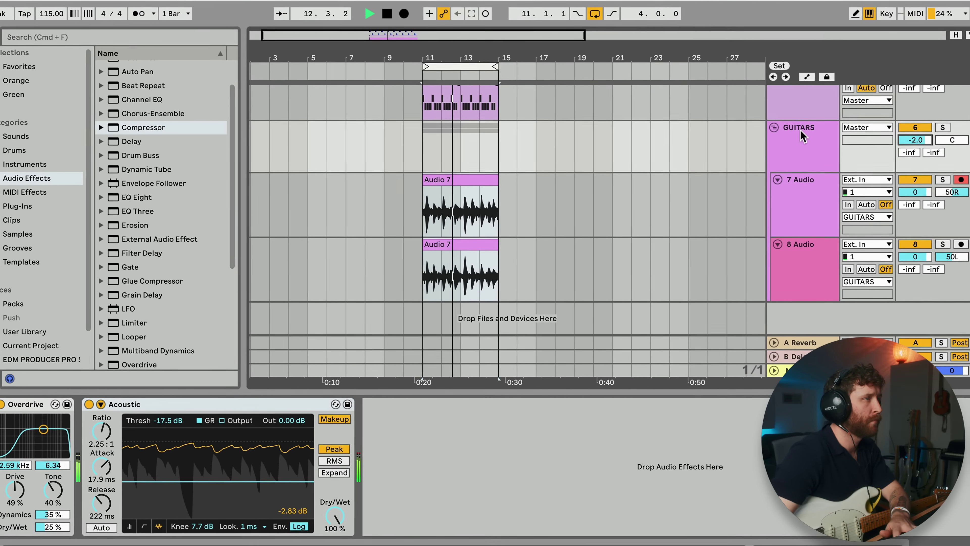
click(793, 132)
scroll(506, 272, up, 6)
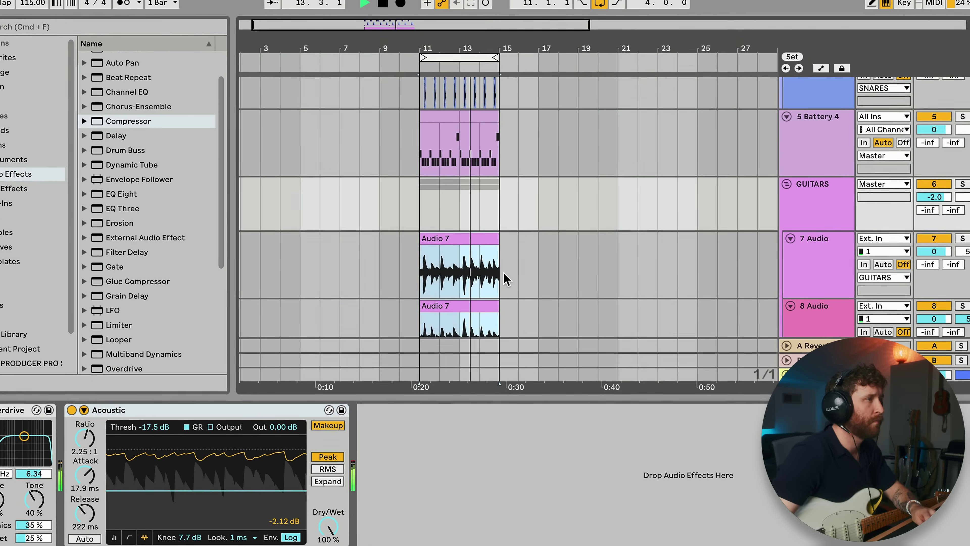
scroll(514, 264, down, 3)
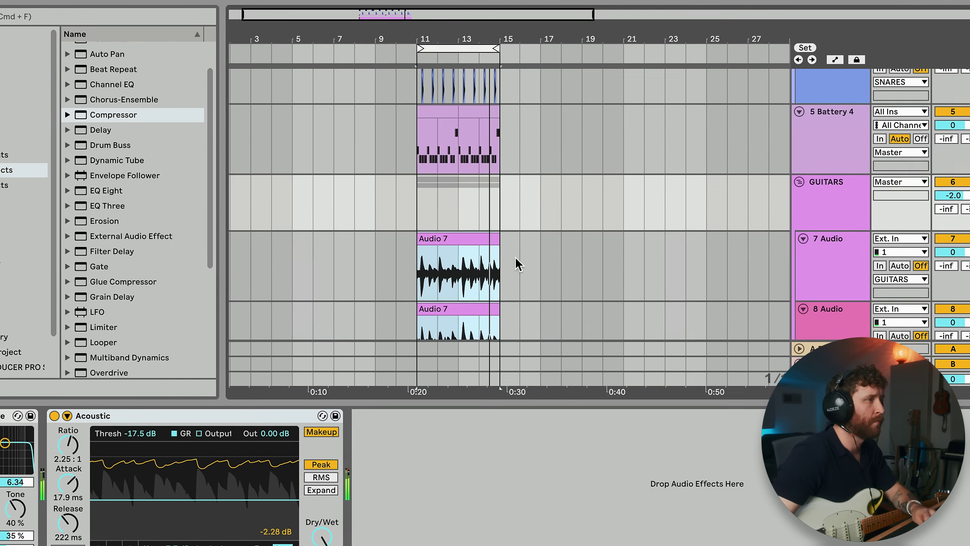
- Set the GUITARS group's send to A Reverb to about -13.7 dB while playing from bar 11
click(418, 202)
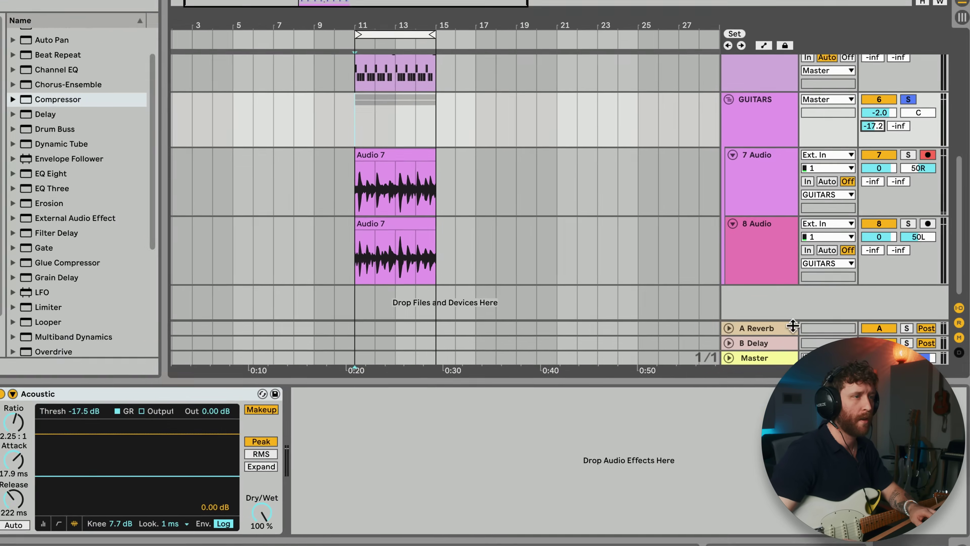
click(711, 423)
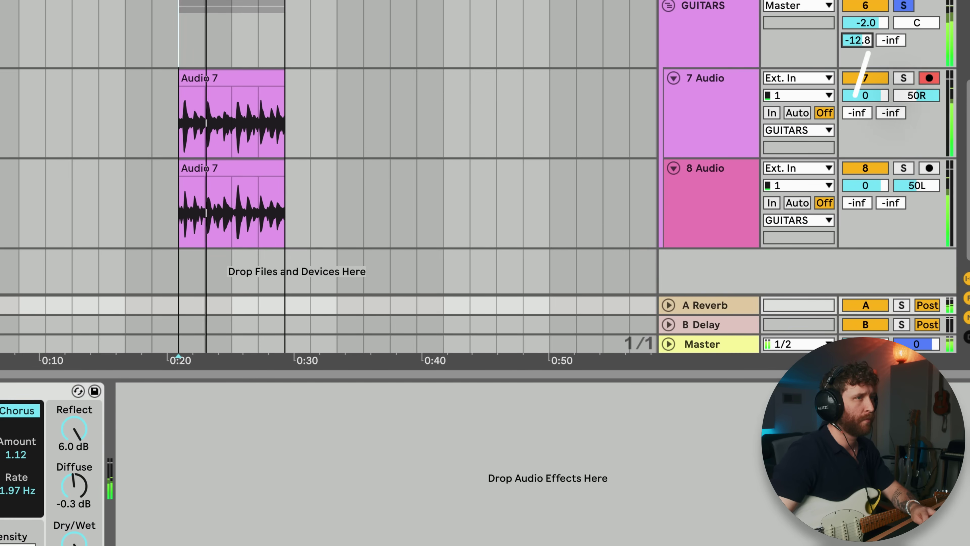
drag(858, 41, 858, 43)
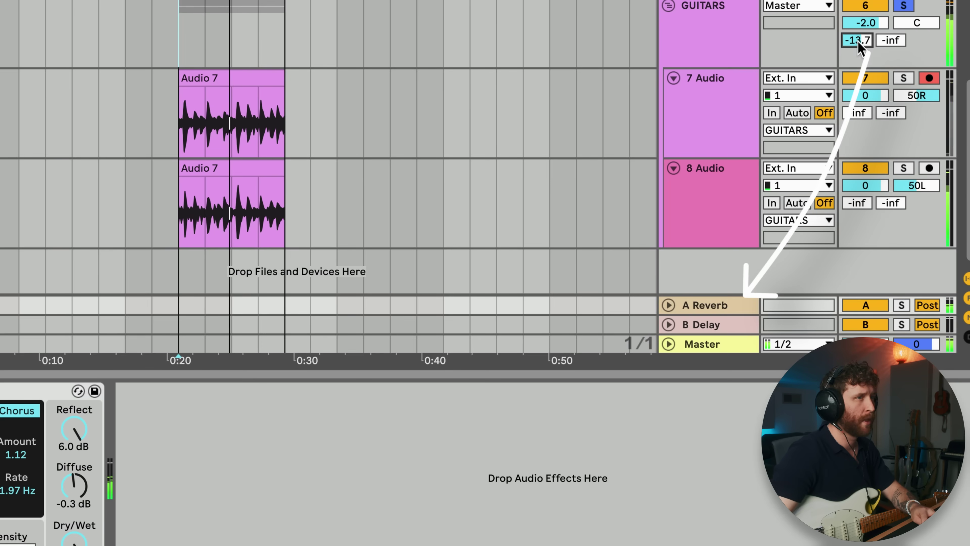
- Copy the GUITARS section from bars 11 to 15 and paste it at bar 7 and at bar 3
drag(225, 20, 286, 23)
key(super+c)
click(73, 24)
key(super+v)
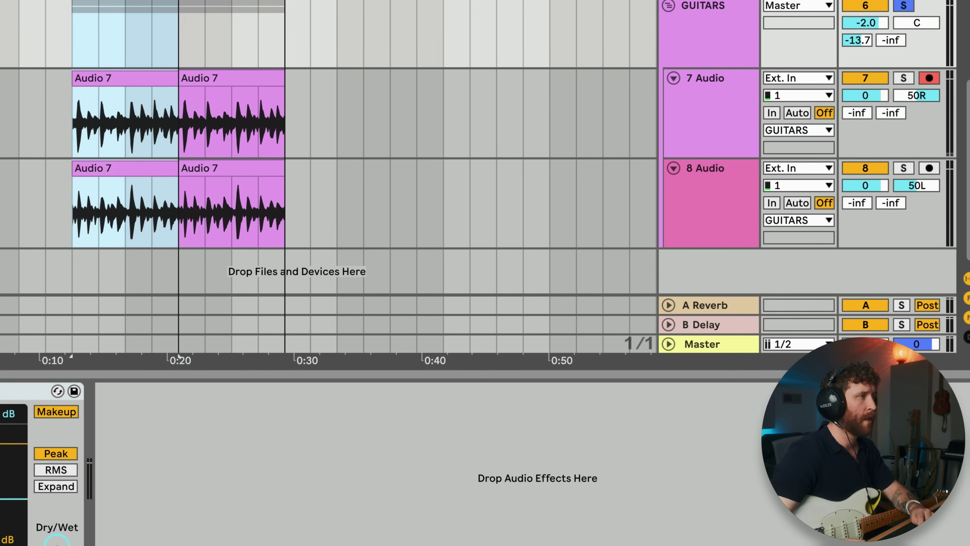
click(58, 61)
key(super+v)
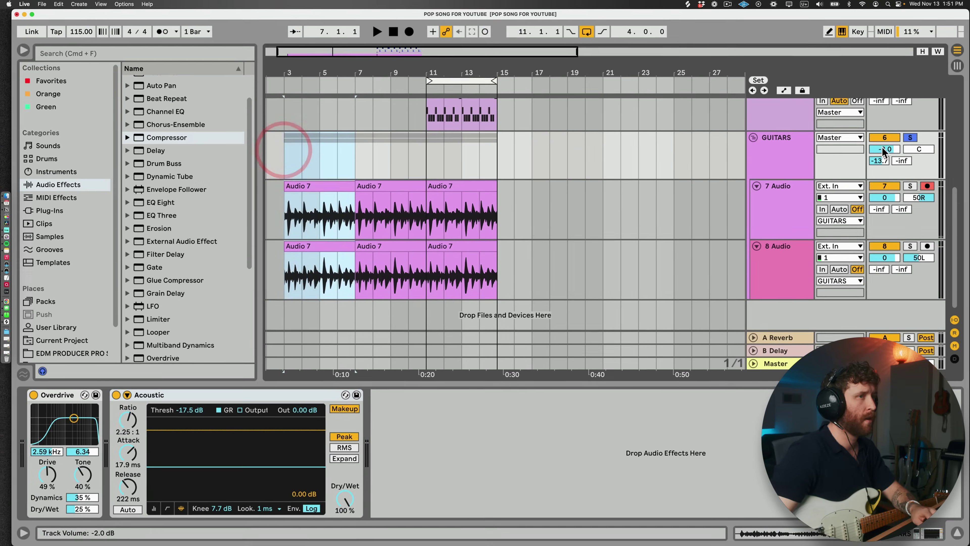
- Reset the GUITARS reverb send to -inf and switch to automation mode with bars 11 to 15 selected
click(878, 160)
drag(418, 164, 490, 157)
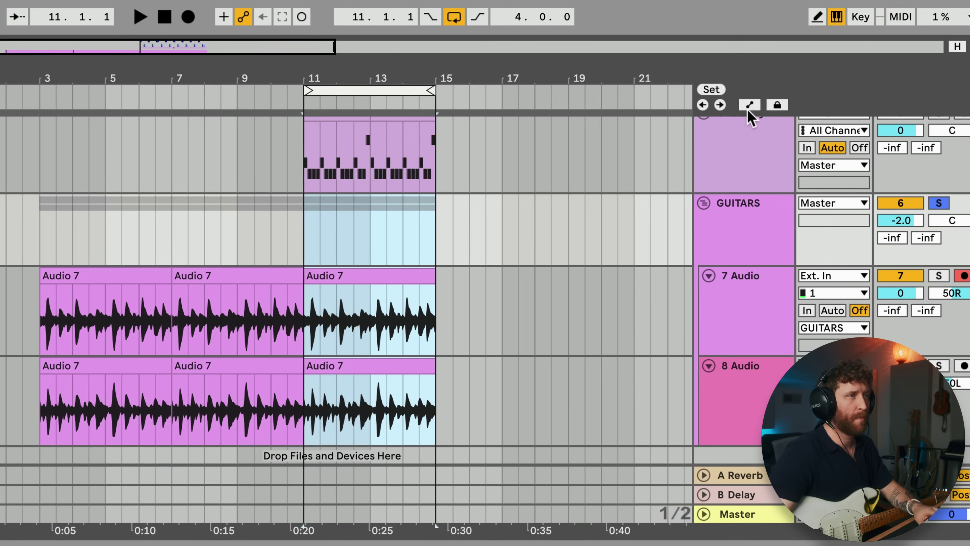
click(749, 105)
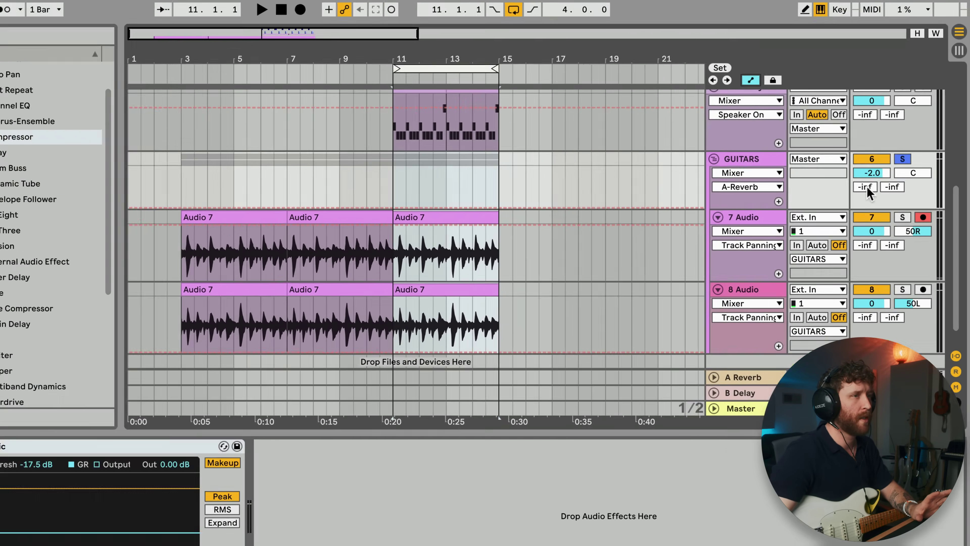
- Automate the GUITARS A-Reverb send to jump from -inf to about -13.6 dB at bar 11
click(883, 179)
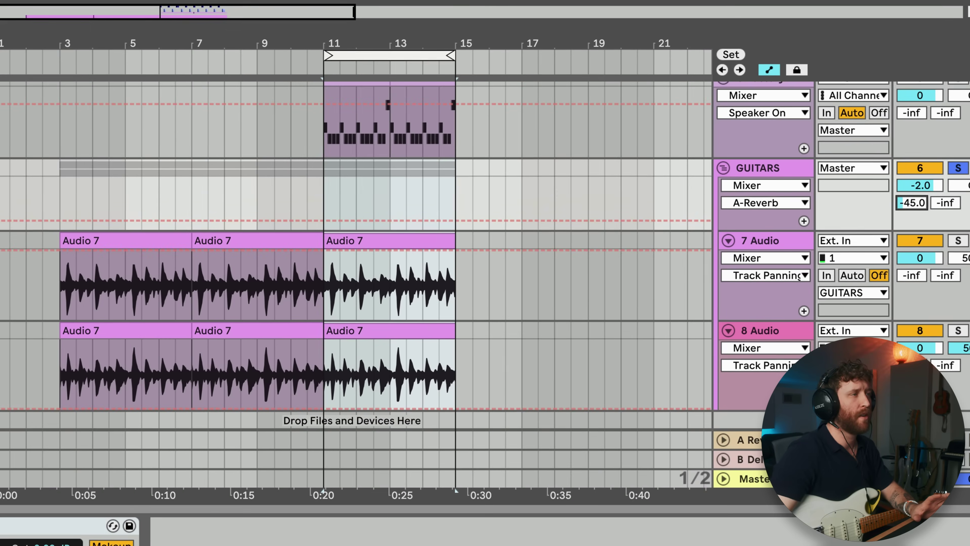
drag(911, 203, 911, 181)
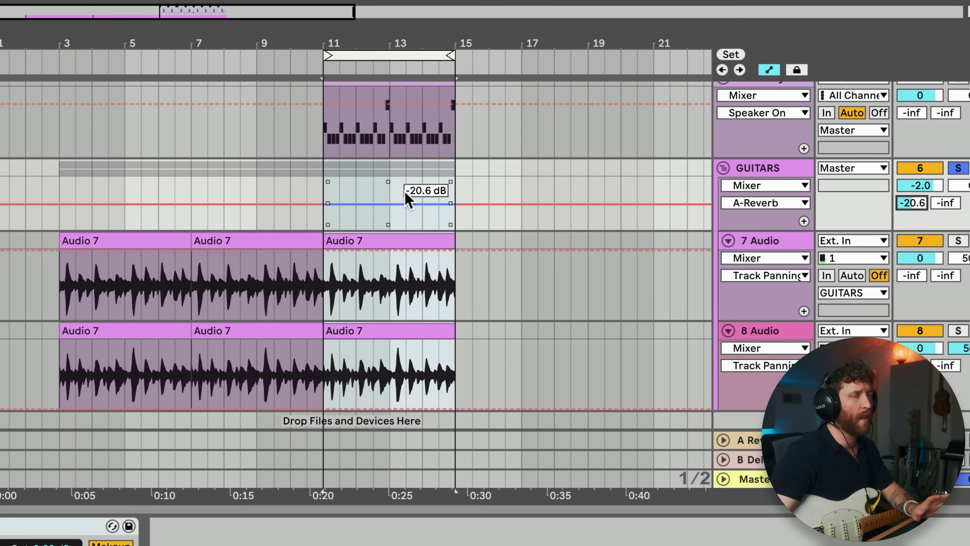
click(306, 204)
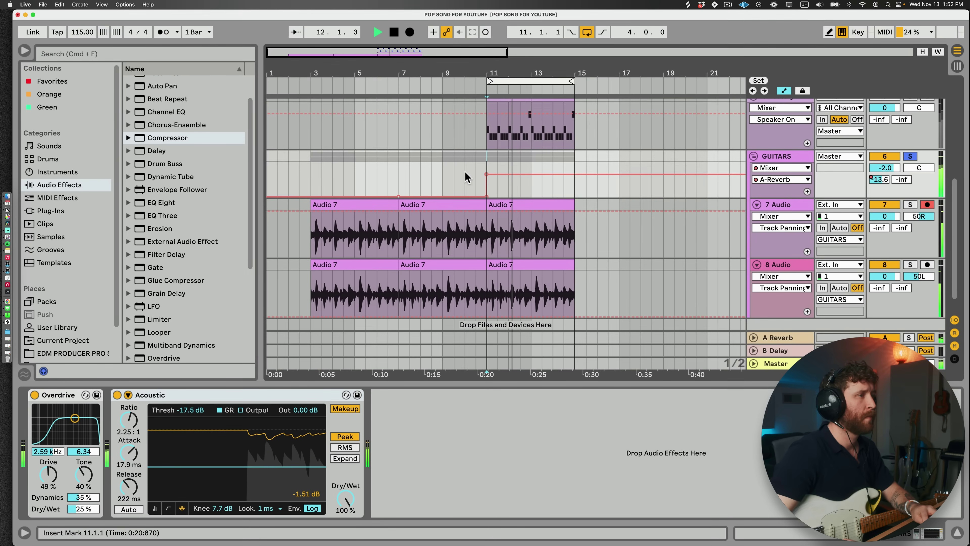
- Play the transition into bar 11 and raise the automated reverb send there to about -13.0 dB
key(space)
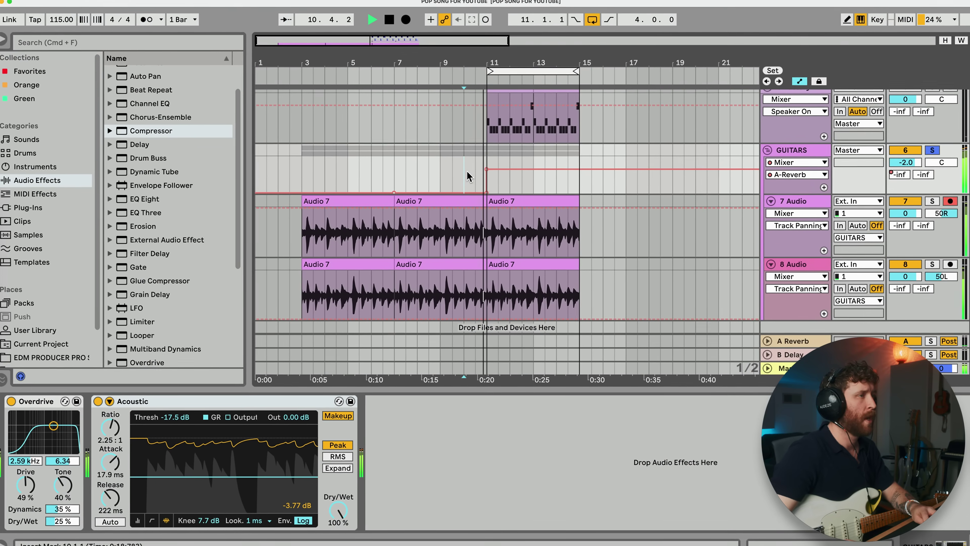
mouse_move(486, 169)
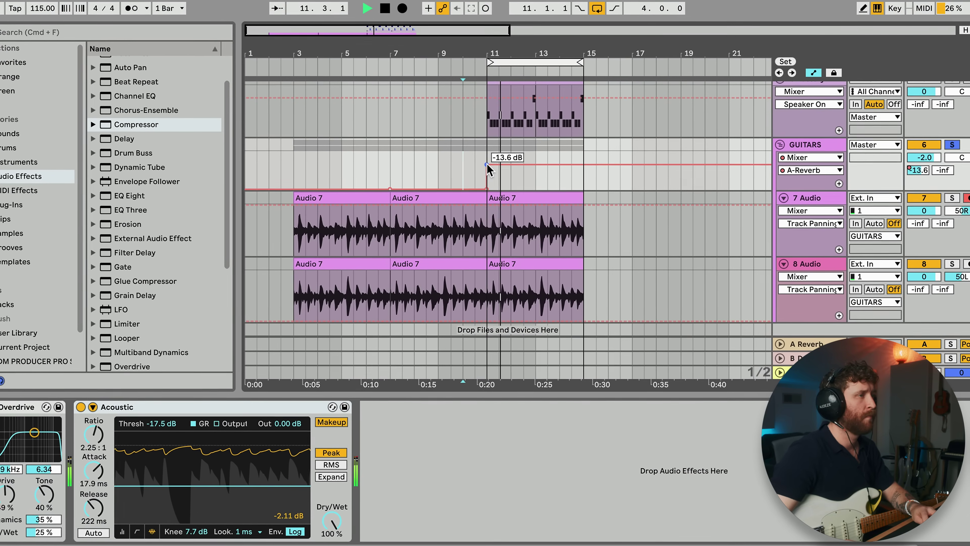
drag(486, 163, 486, 162)
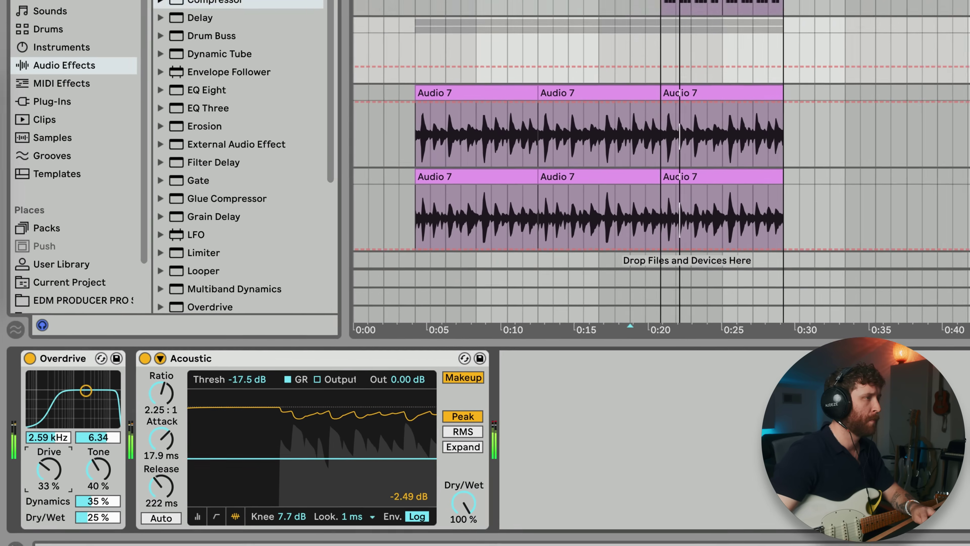
- Exit automation mode and add short fades where the clips on tracks 7 and 8 start at bar 3 and meet at bar 7
key(space)
drag(308, 67, 310, 76)
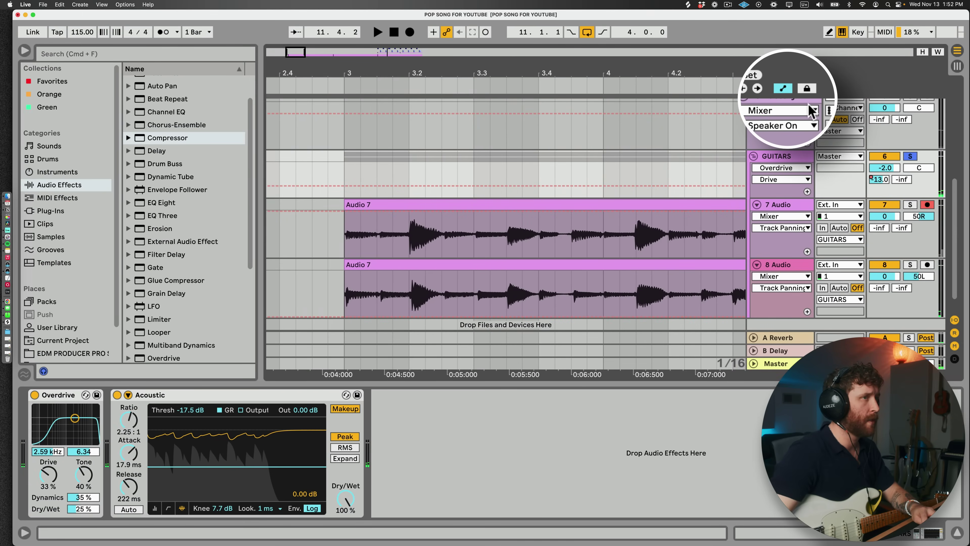
click(783, 90)
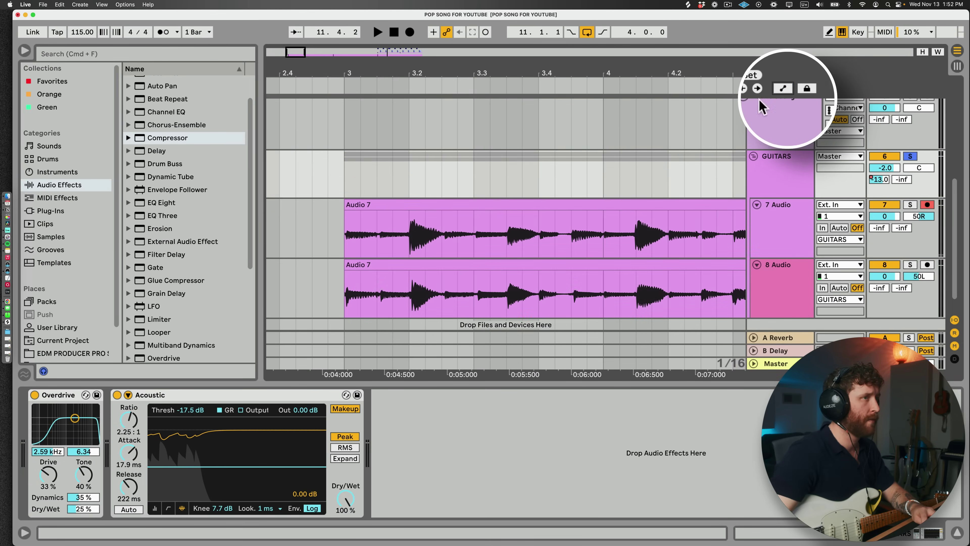
click(343, 210)
drag(317, 271, 324, 270)
scroll(578, 213, right, 10)
scroll(579, 213, right, 10)
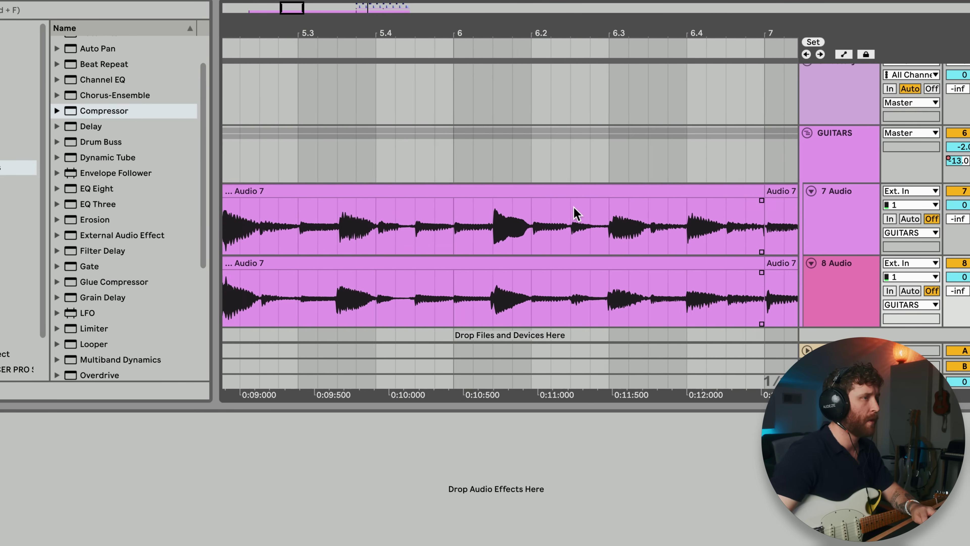
click(511, 204)
click(511, 272)
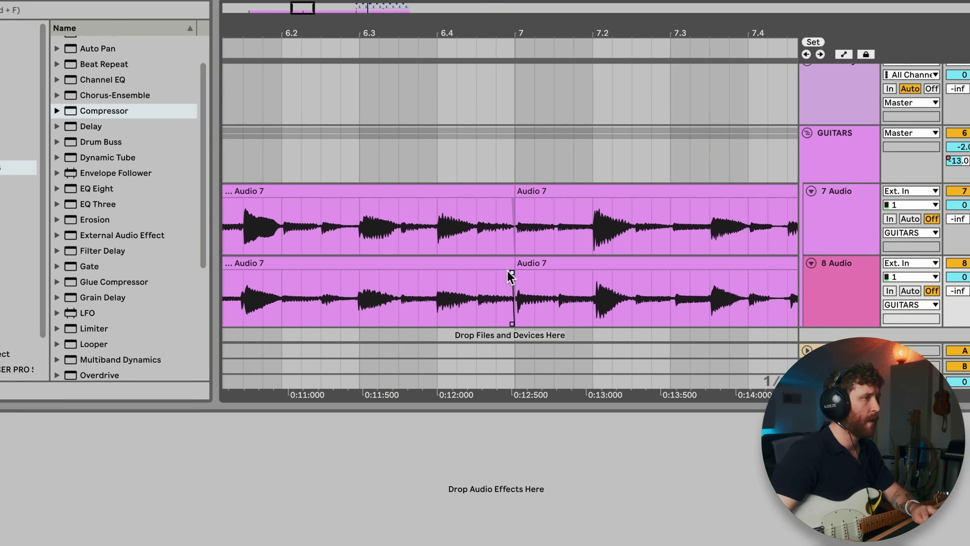
drag(492, 33, 484, 5)
- Select the guitar clips at bar 3 on both audio tracks and play the arrangement from there
click(294, 188)
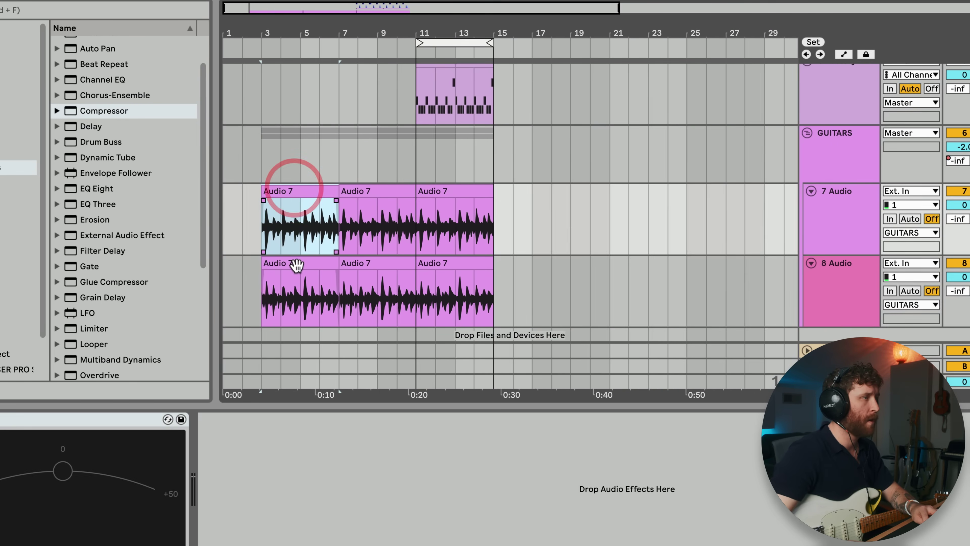
shift+click(297, 264)
key(Right)
key(Right)
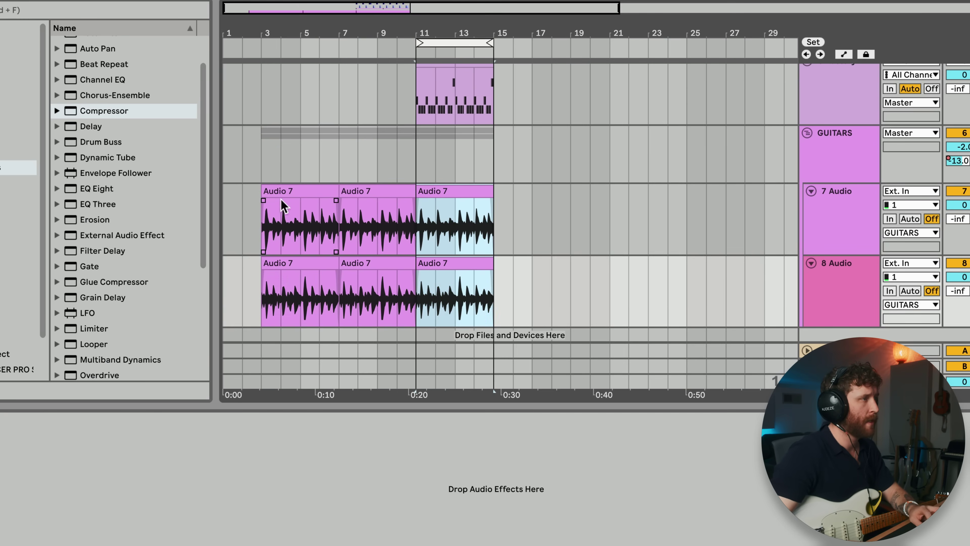
click(286, 191)
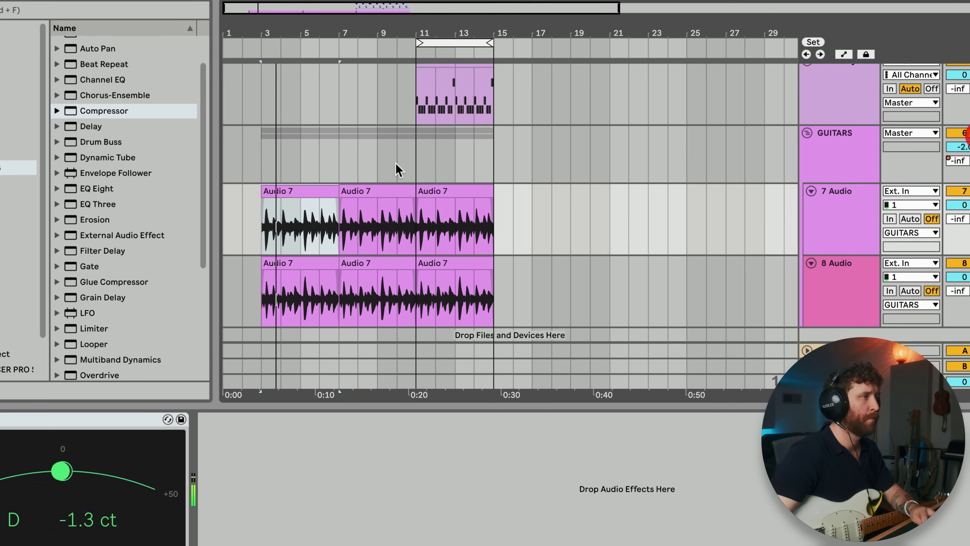
- Copy the Battery 4 hi-hat clips from bars 11 to 15, paste them at bar 3 and play
scroll(396, 164, up, 7)
scroll(413, 183, down, 4)
click(436, 160)
key(space)
click(256, 179)
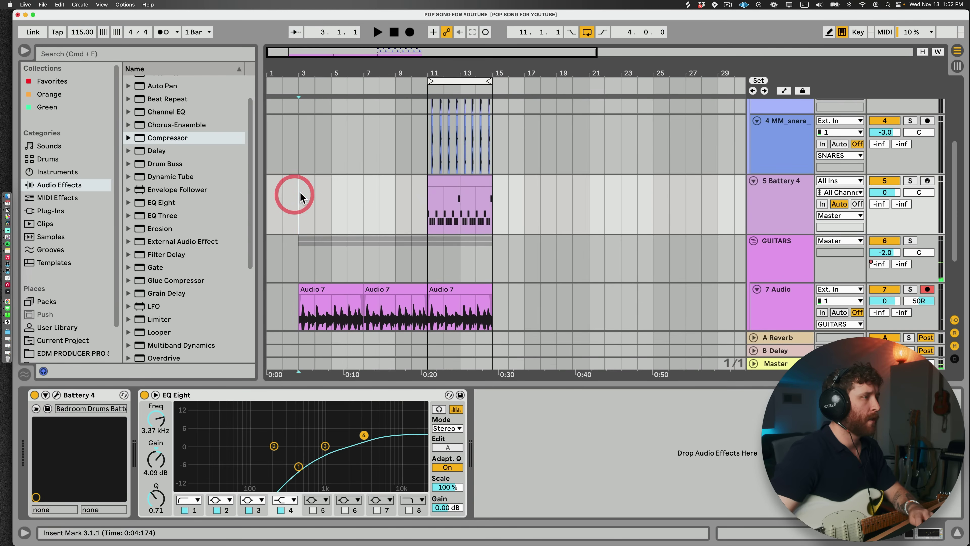
key(space)
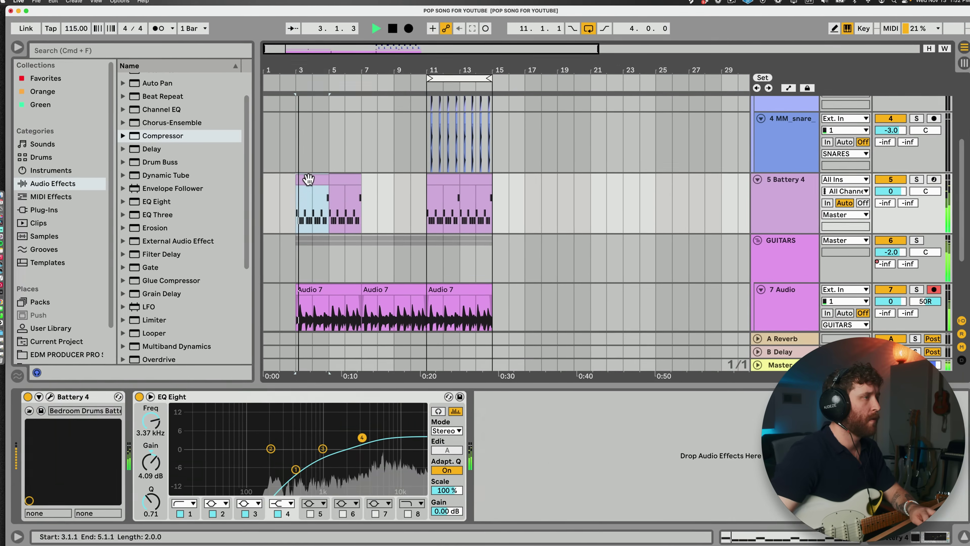
- Rework the two-bar Battery 4 clip at bar 3 into evenly alternating C#4 and C4 notes
double_click(311, 180)
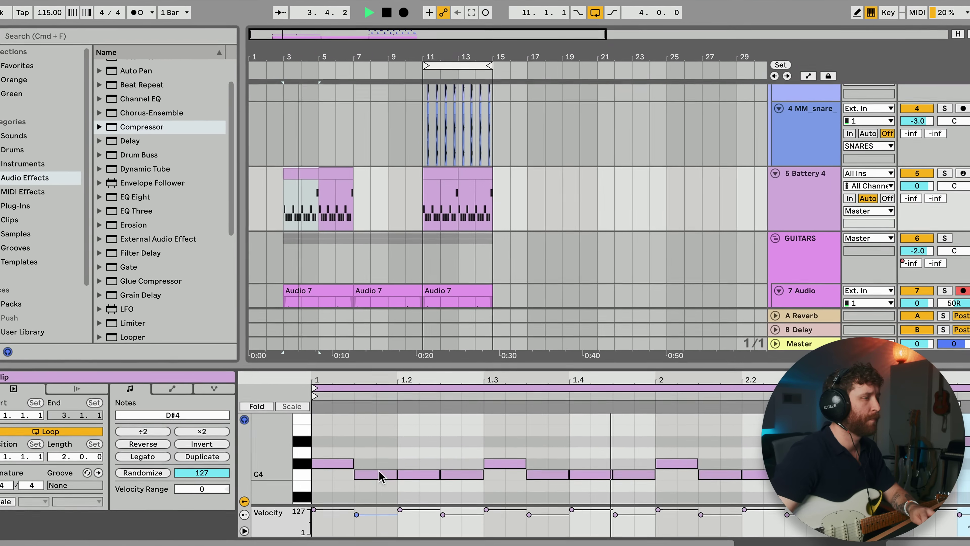
click(337, 465)
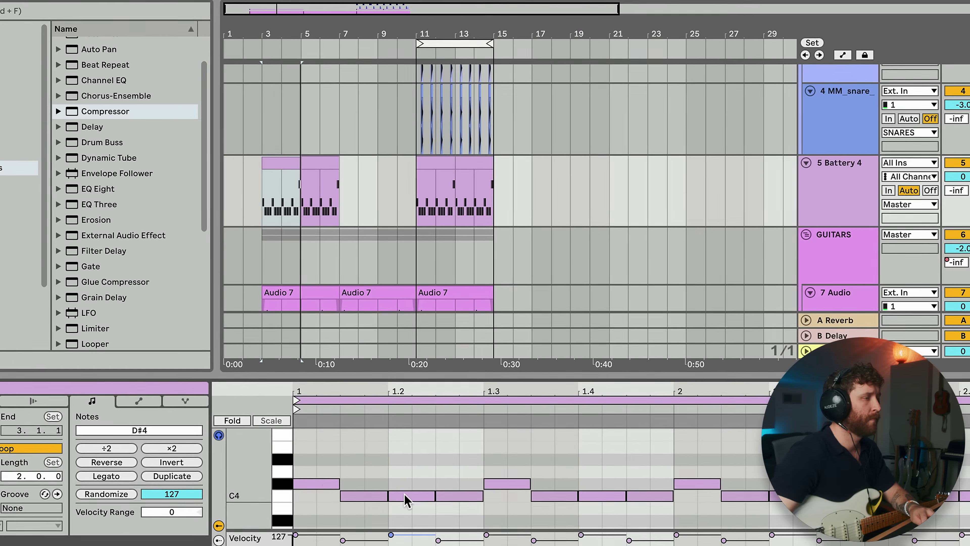
double_click(593, 490)
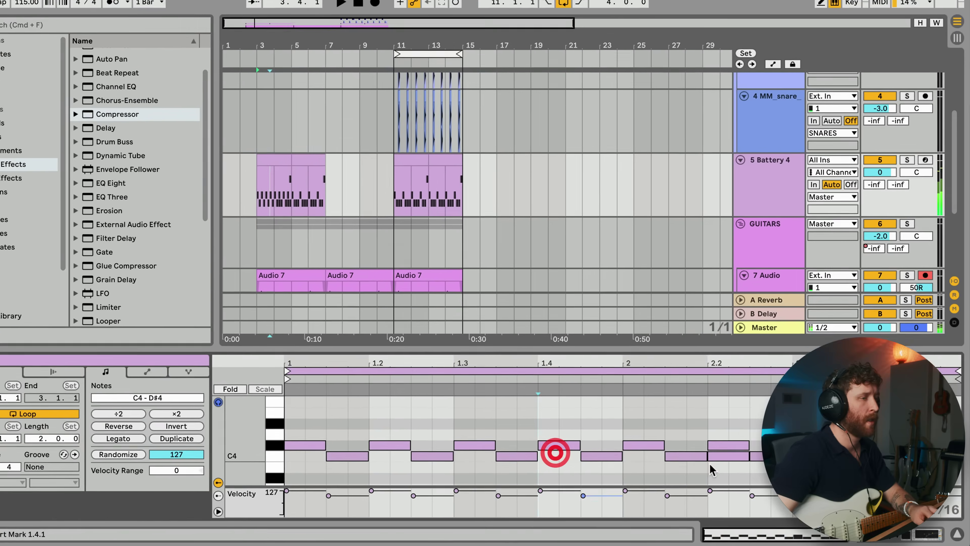
double_click(782, 489)
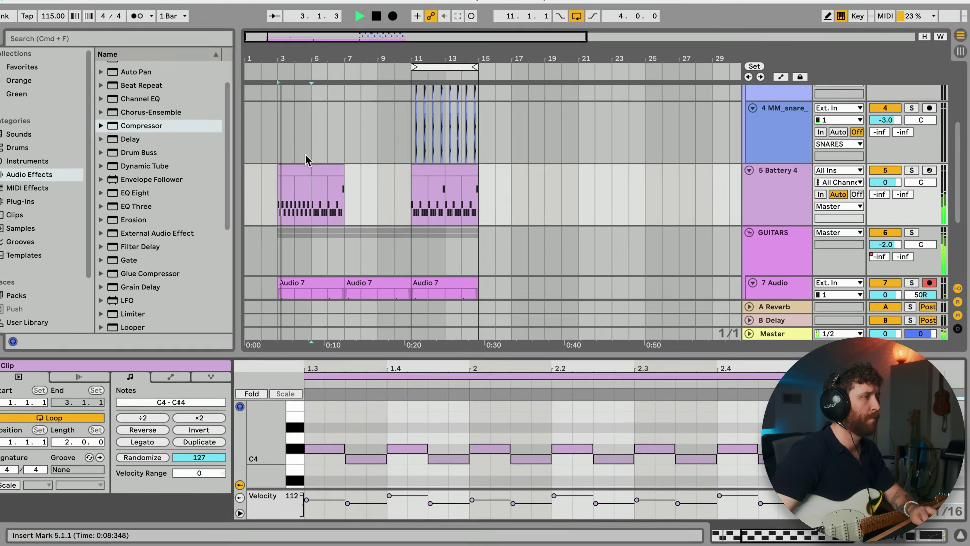
- Duplicate the simplified two-bar Battery 4 clip three times to fill the track up to bar 11
click(117, 79)
key(super+d)
key(super+d)
key(super+d)
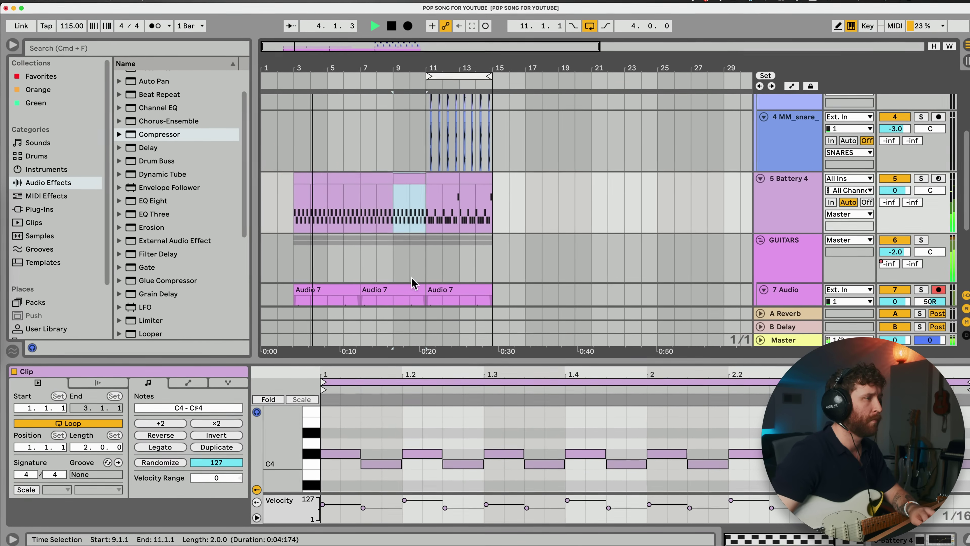
- Copy a half-bar section of the SNARES group into the second half of bar 10 as a lead-in to bar 11
double_click(444, 361)
drag(420, 66, 543, 64)
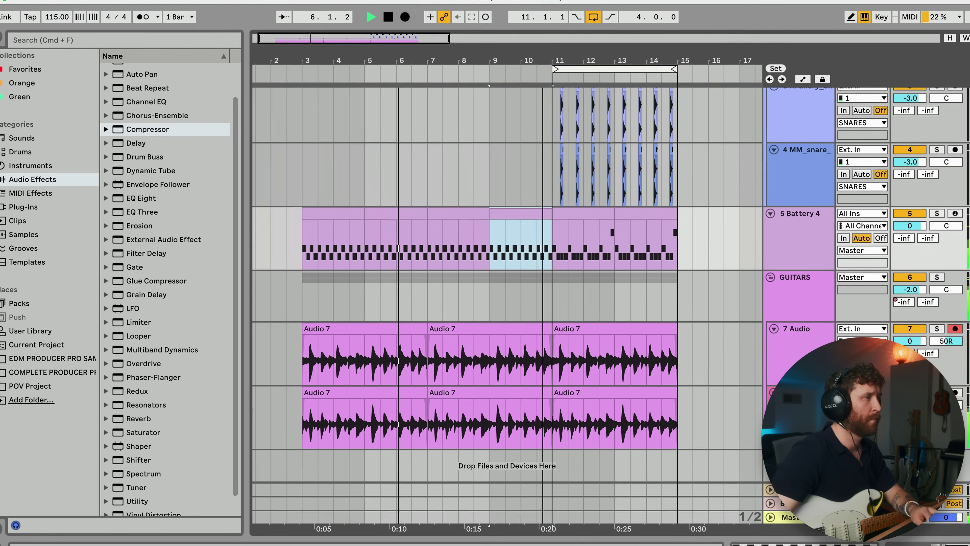
scroll(592, 199, up, 3)
click(566, 137)
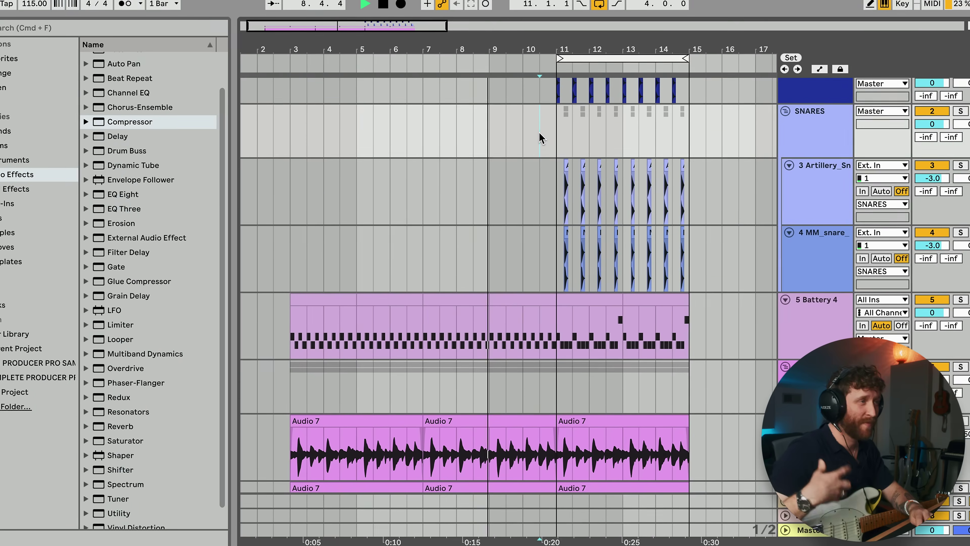
click(540, 136)
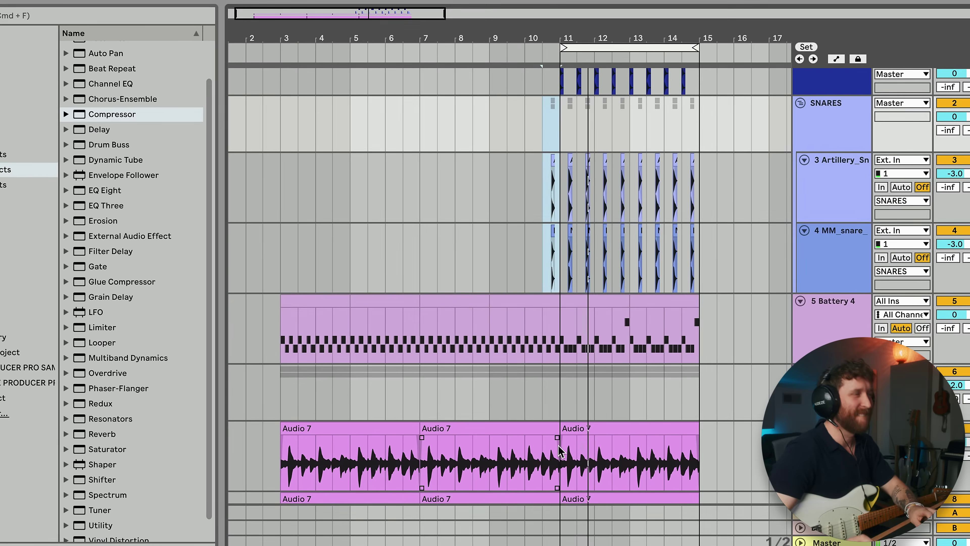
drag(332, 10, 332, 1)
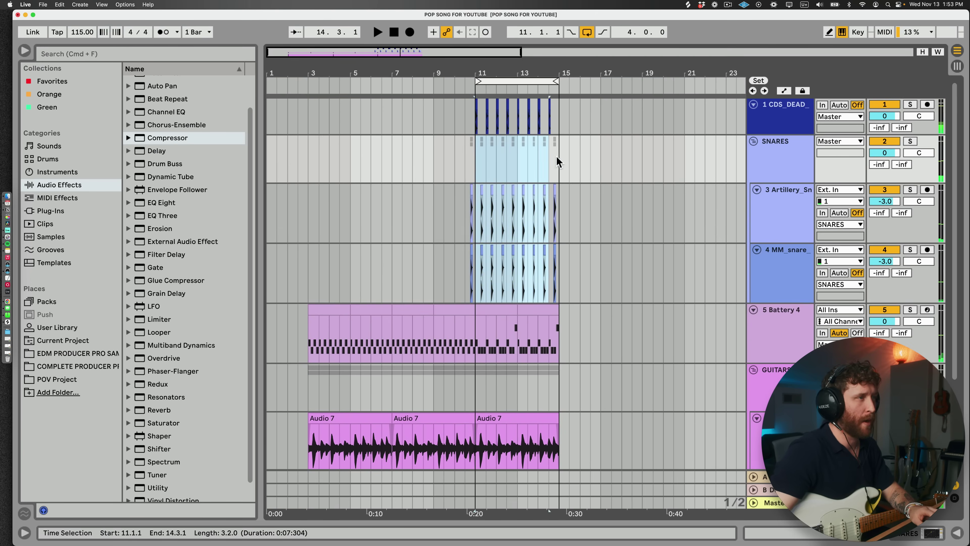
- Add a new audio track and a new MIDI track below the guitars, with an empty MIDI clip from bars 11 to 15
scroll(553, 171, down, 3)
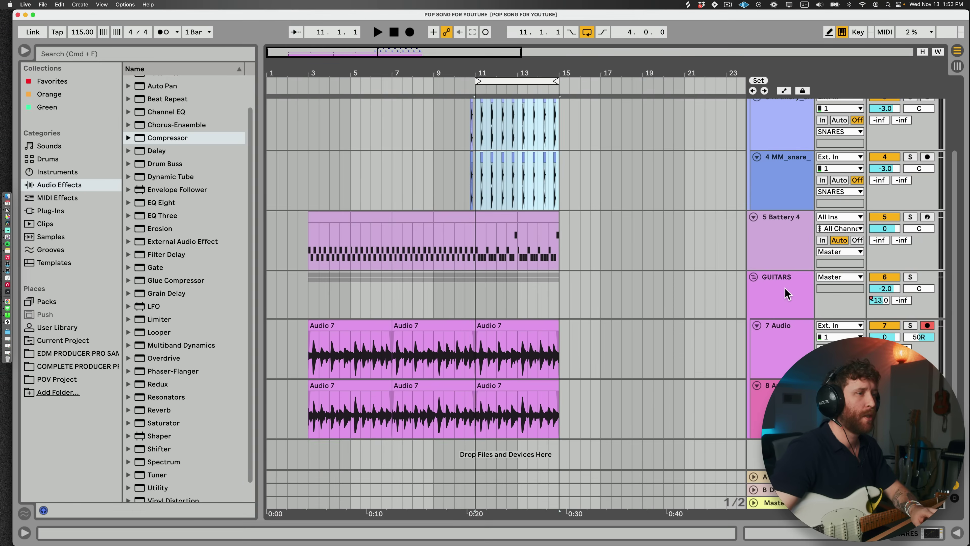
click(785, 288)
key(super+t)
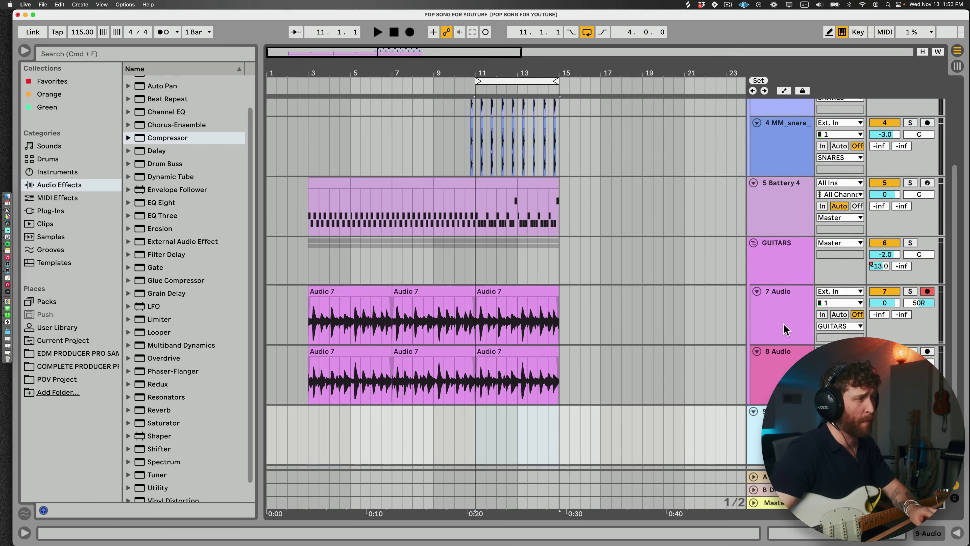
scroll(485, 390, down, 3)
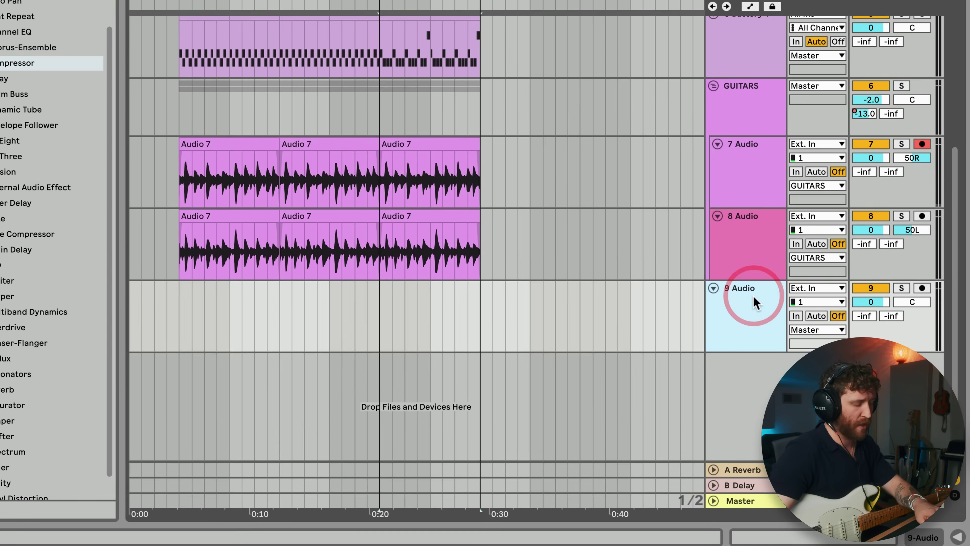
key(super+shift+t)
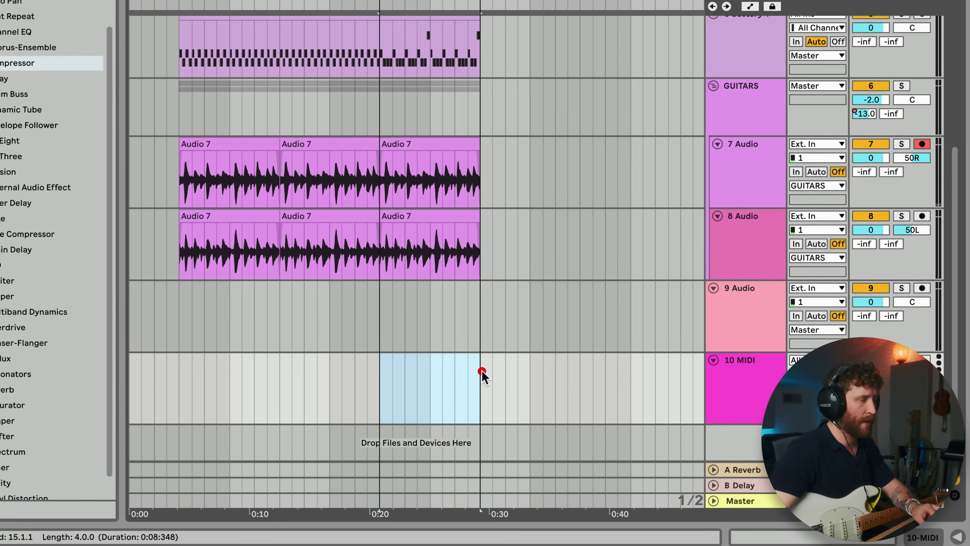
key(super+shift+m)
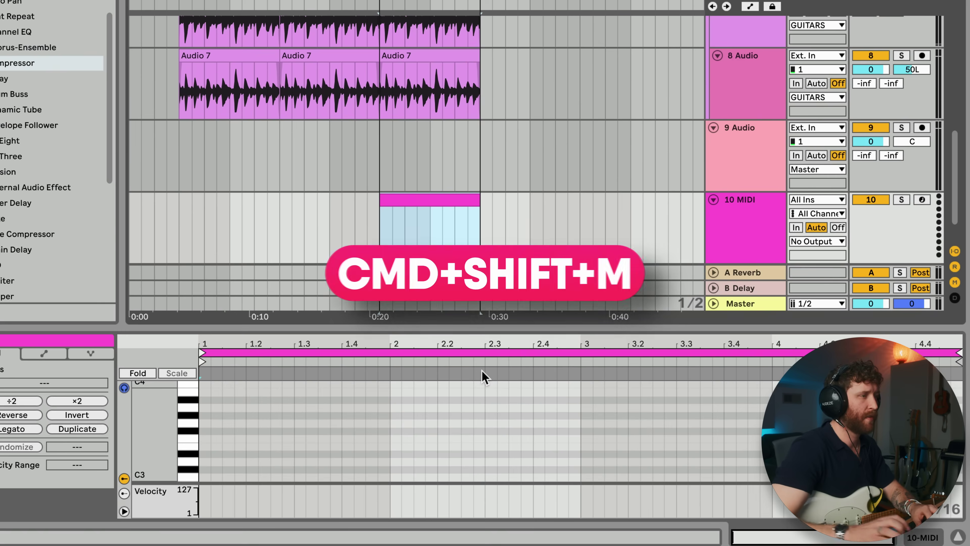
drag(443, 324, 448, 239)
drag(217, 348, 718, 378)
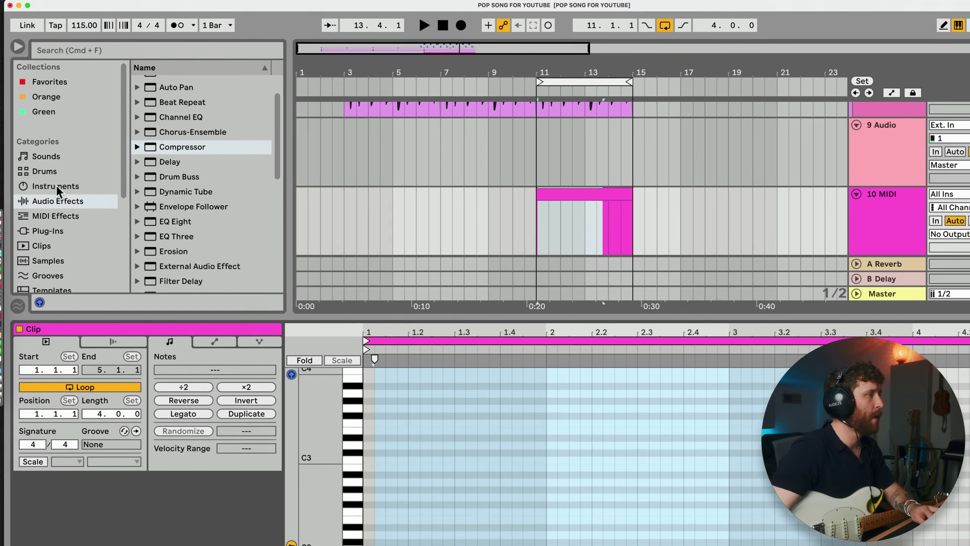
- Audition the Instrument Rack bass presets and load Basic Wash Bass onto the new MIDI track
click(55, 200)
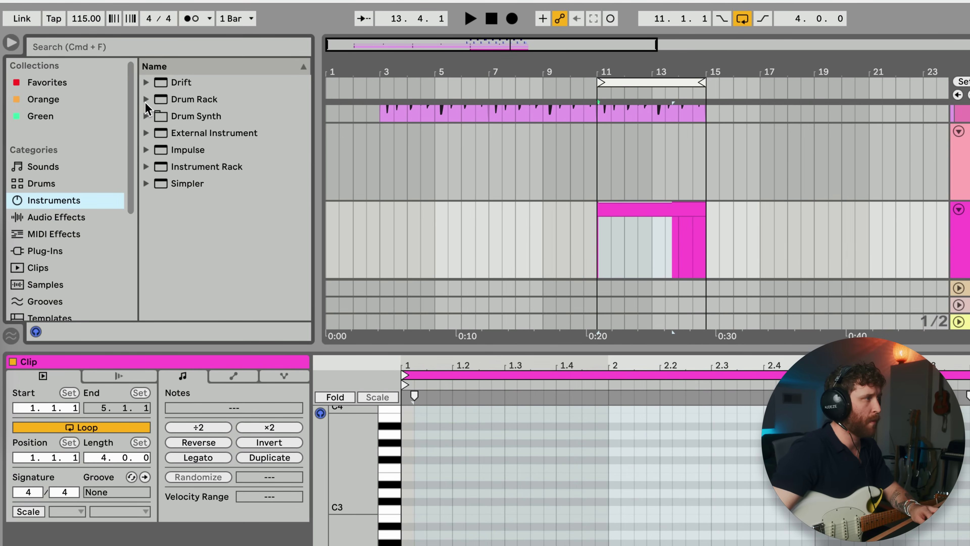
click(146, 166)
click(156, 198)
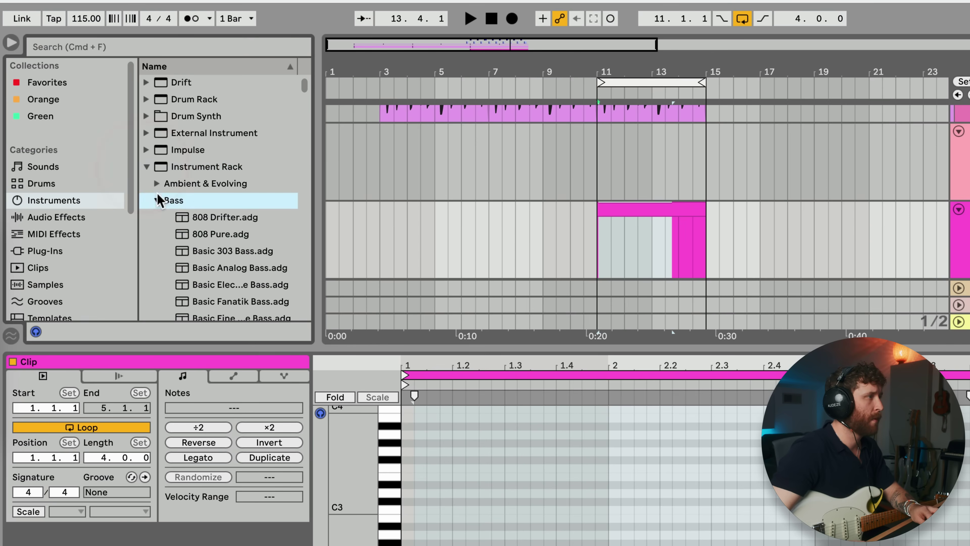
click(201, 240)
scroll(228, 274, down, 5)
click(229, 264)
scroll(228, 263, down, 3)
click(228, 250)
scroll(228, 248, down, 3)
click(228, 231)
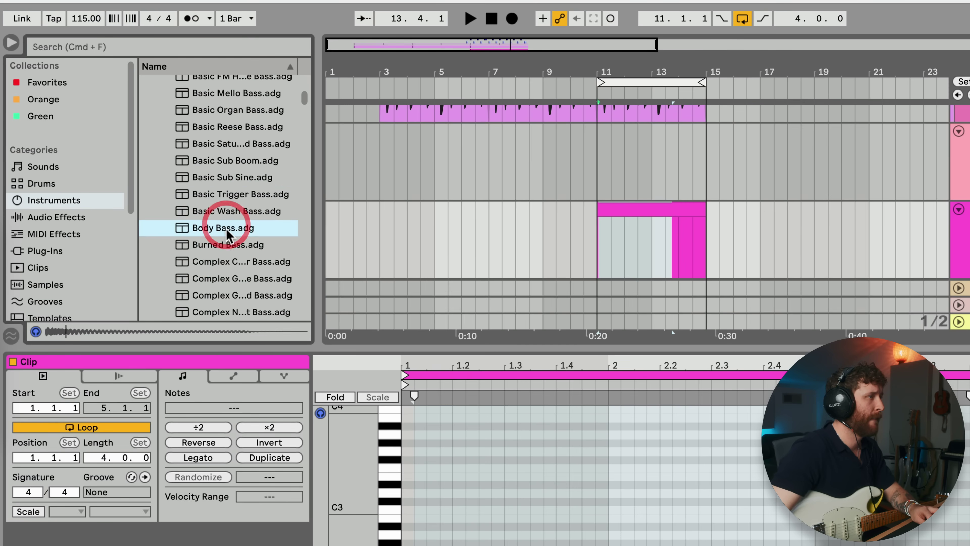
click(225, 211)
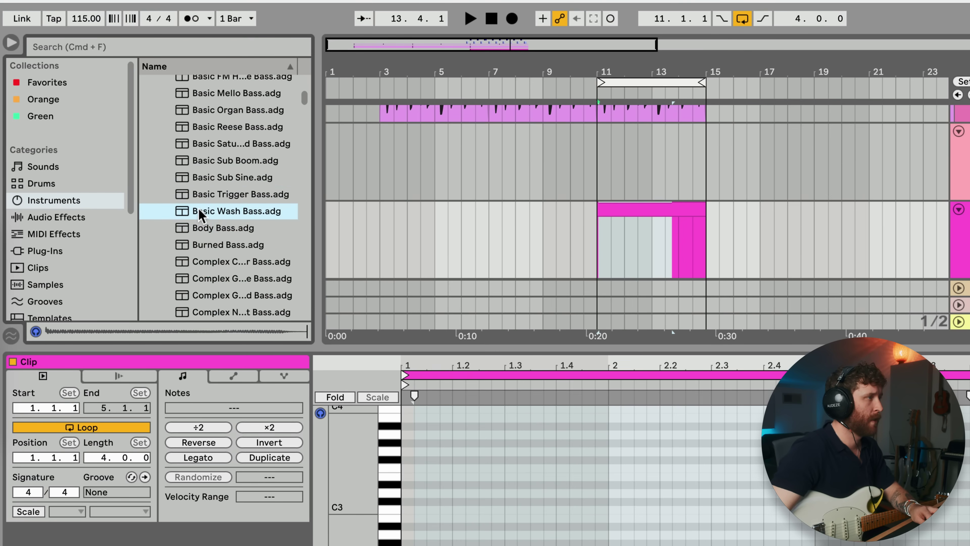
drag(556, 206, 633, 208)
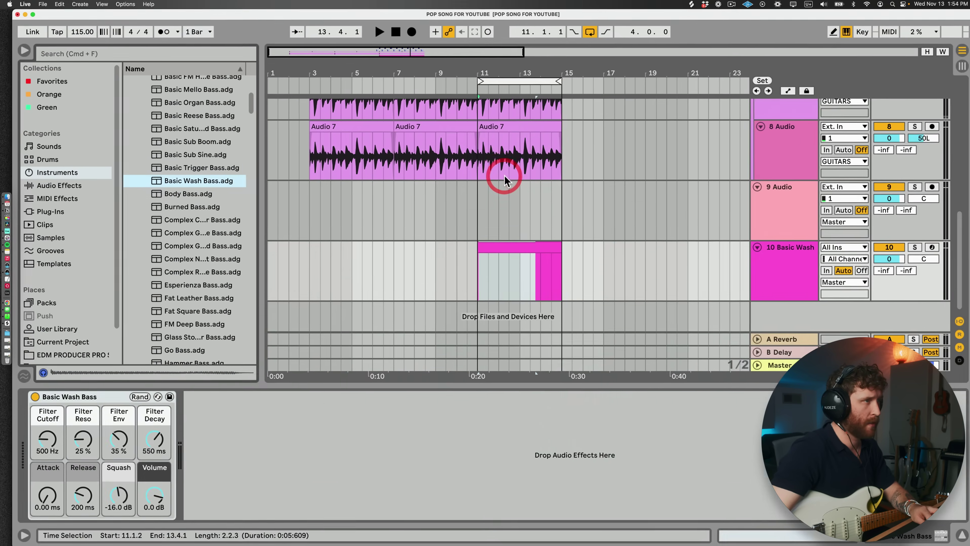
- Draw a two-bar eighth-note bassline in the MIDI clip: four G0, three B0, five A0 and four F#0 notes
double_click(653, 285)
drag(195, 429, 198, 457)
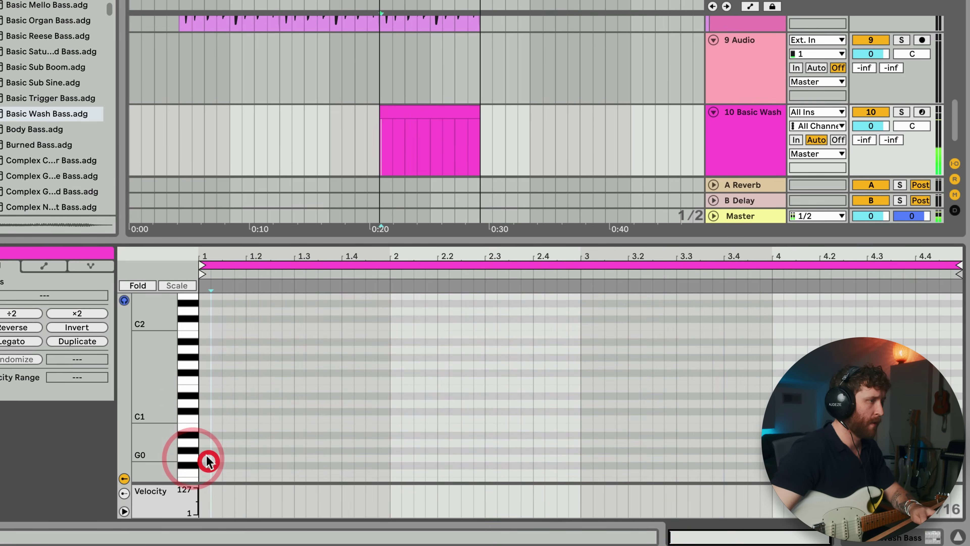
double_click(207, 457)
drag(302, 436, 339, 469)
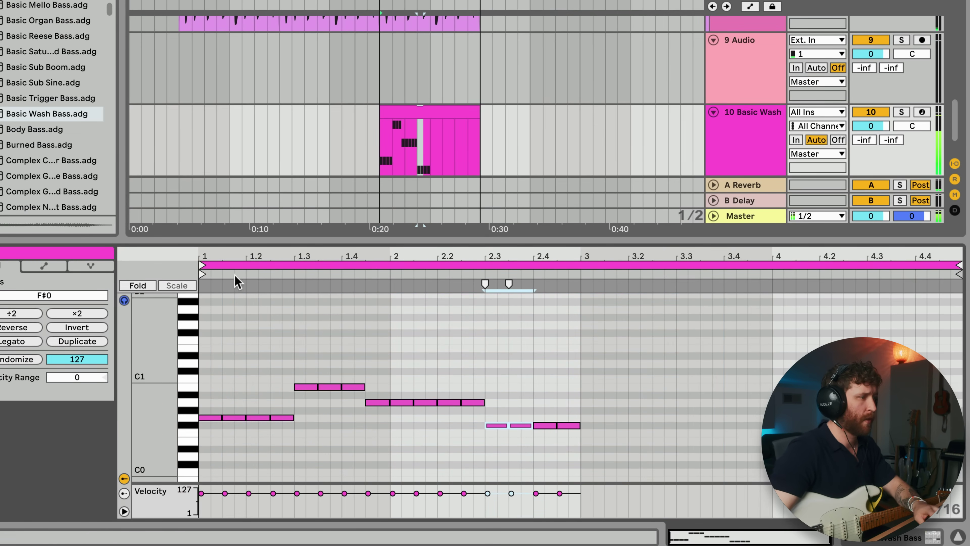
- Play the bassline in the mix and soloed, and leave the Basic Wash Bass track muted with solo off
key(space)
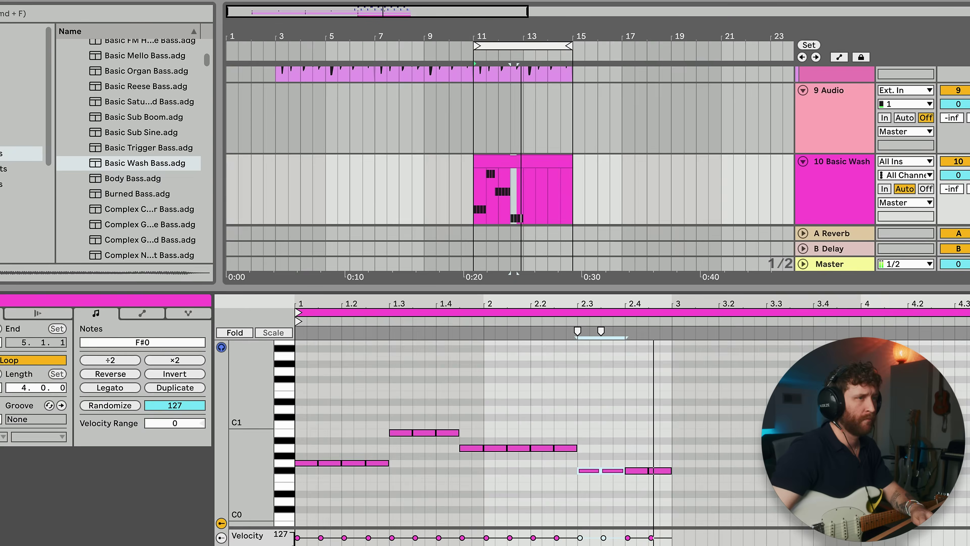
key(space)
click(910, 178)
key(space)
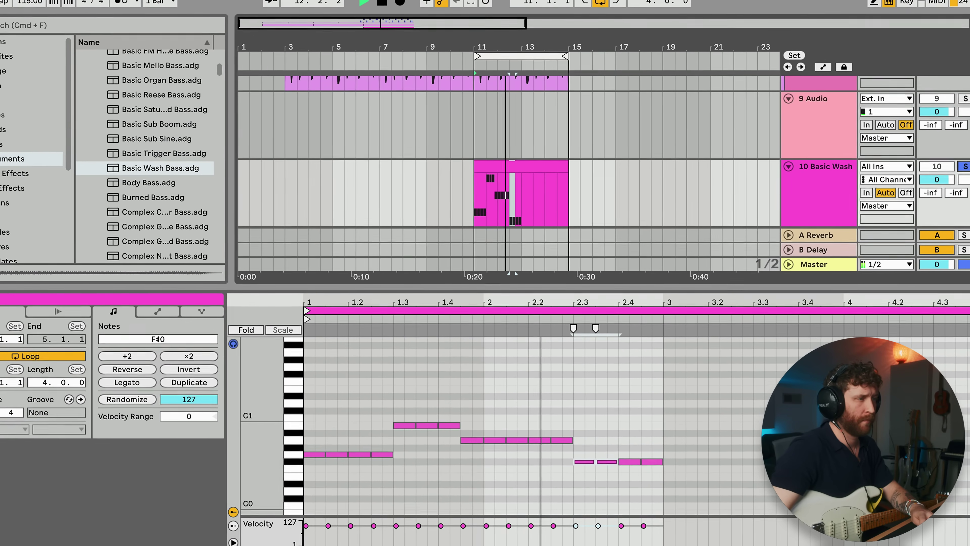
key(space)
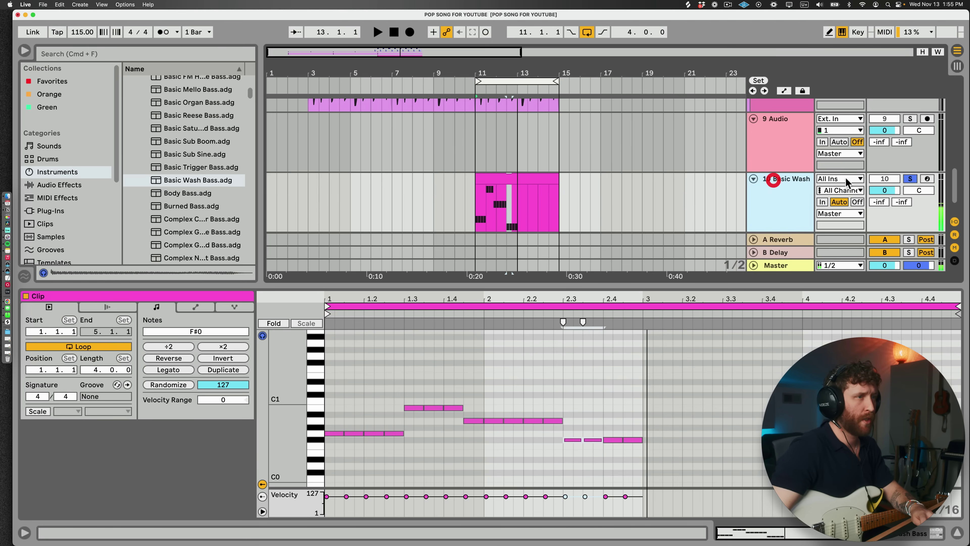
click(877, 178)
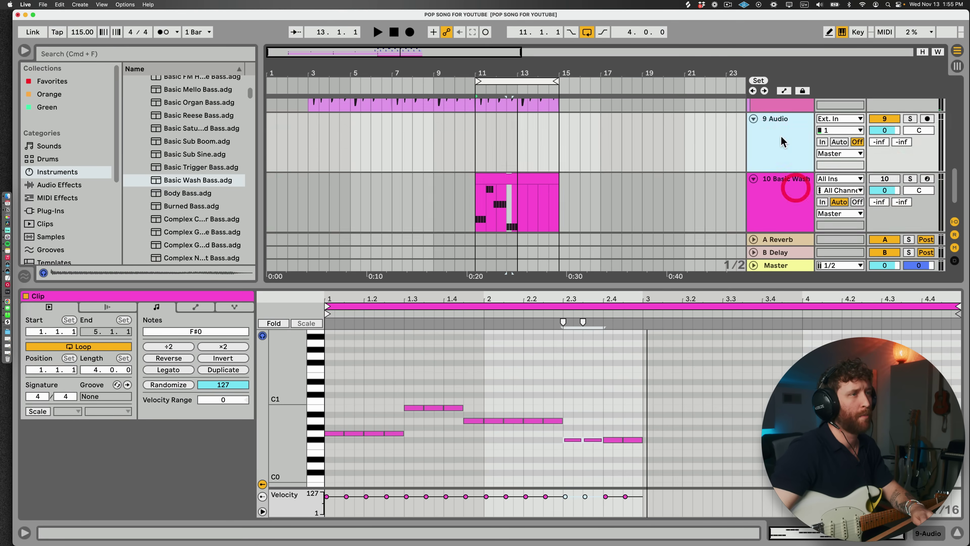
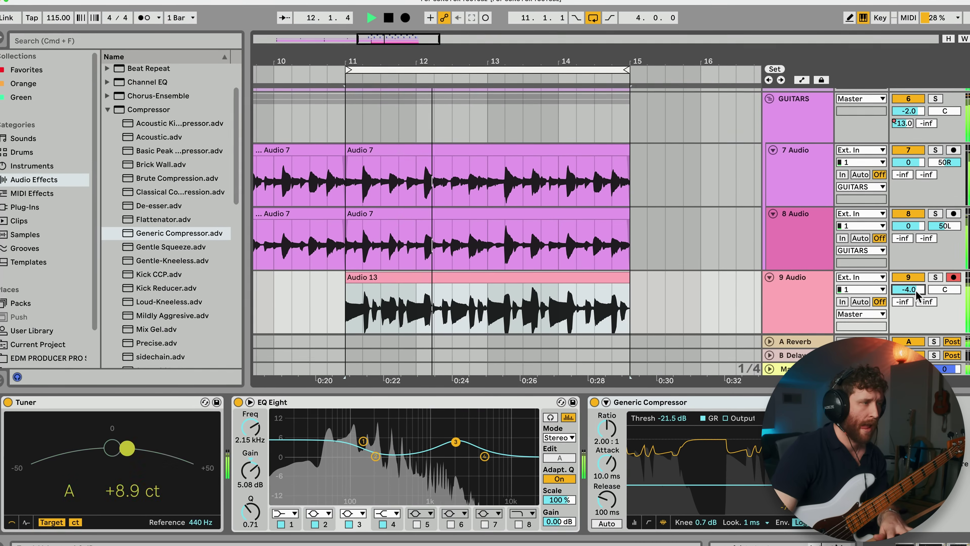
- Record a guitar take on the armed audio track 9 and extend the recorded clip's start back to bar 6
double_click(618, 396)
drag(502, 40, 502, 10)
scroll(493, 245, up, 8)
scroll(498, 267, down, 6)
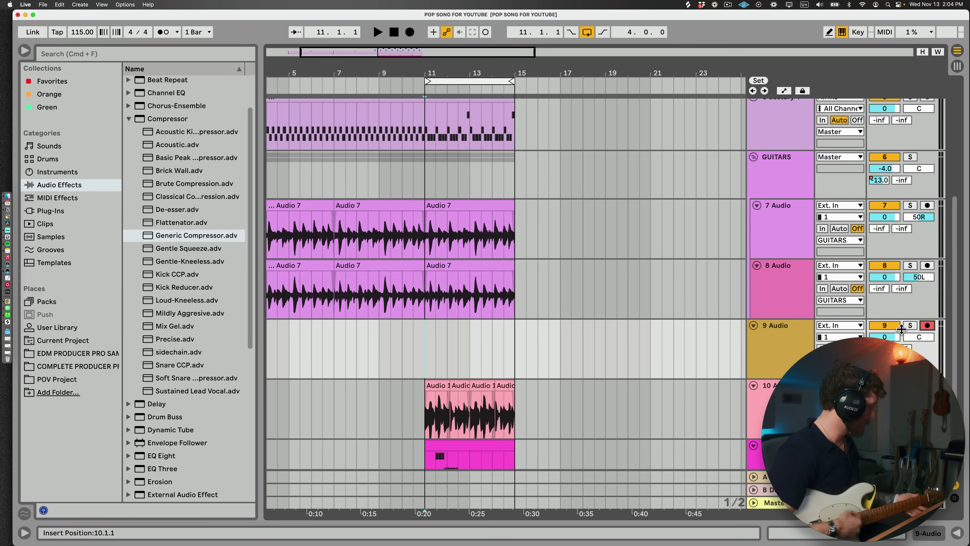
click(409, 33)
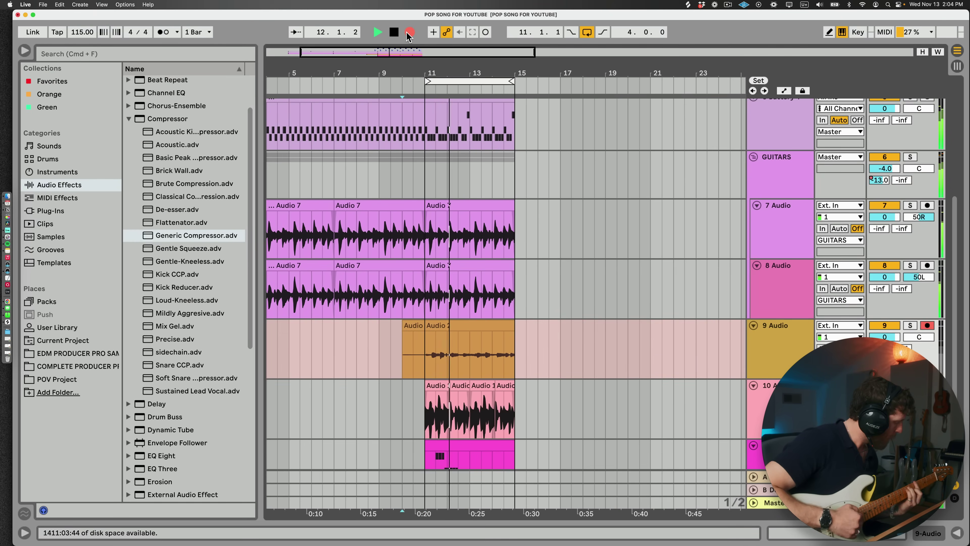
drag(426, 325, 316, 324)
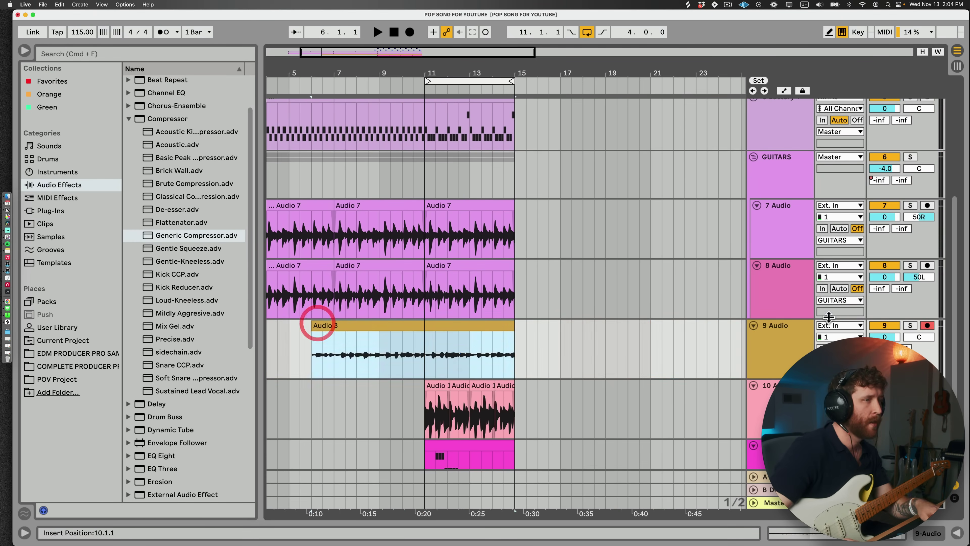
- Add an audio track below the new guitar take, and play the take from bar 6 to inspect its timing around bar 7
click(790, 325)
key(super+t)
scroll(393, 346, down, 1)
drag(313, 54, 321, 95)
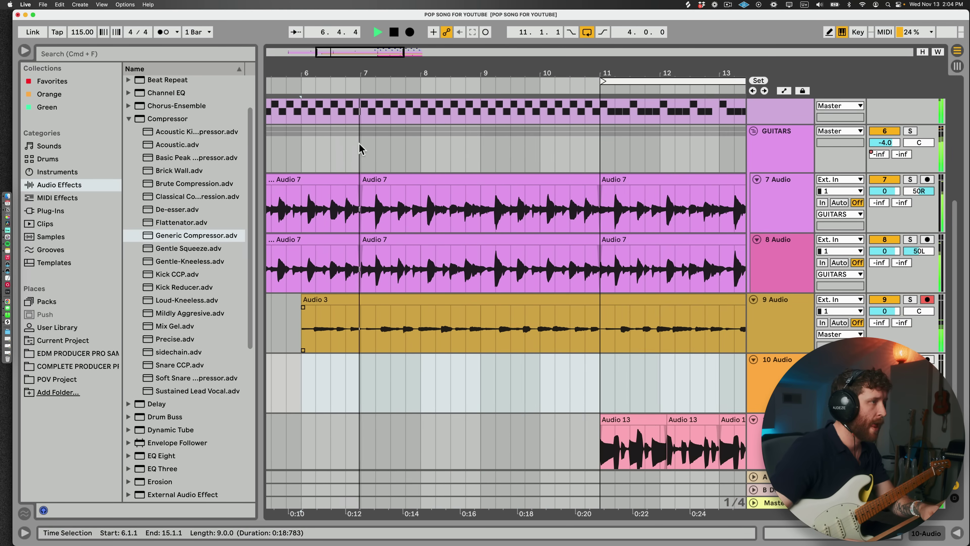
key(space)
drag(365, 73, 375, 165)
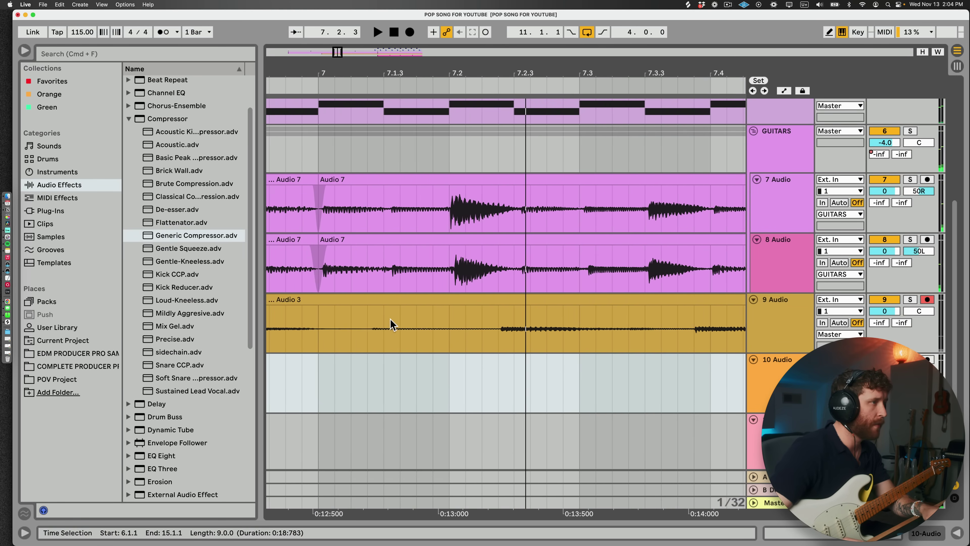
click(367, 323)
click(390, 300)
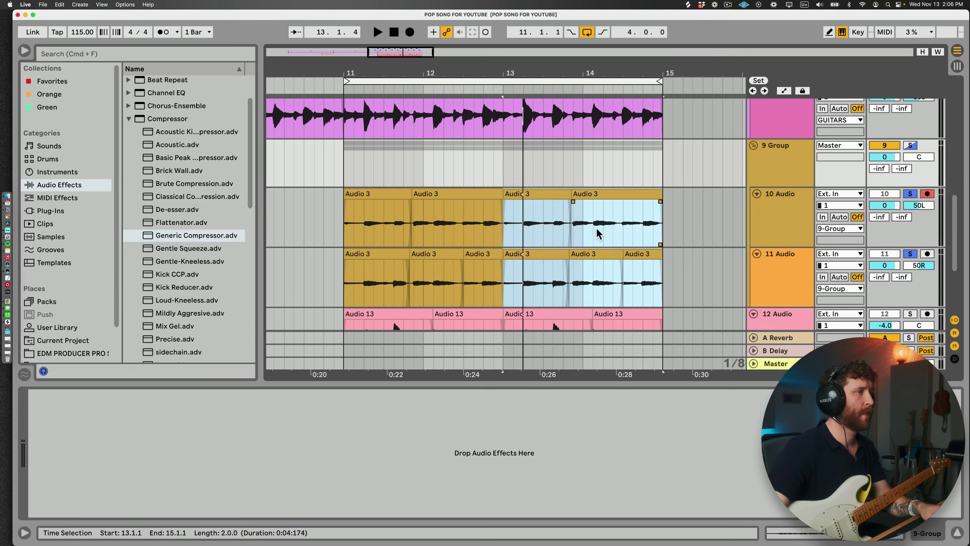
- Play the soloed 9 Group guitars from bar 11 and load the Chorus Classic preset onto the group
click(342, 155)
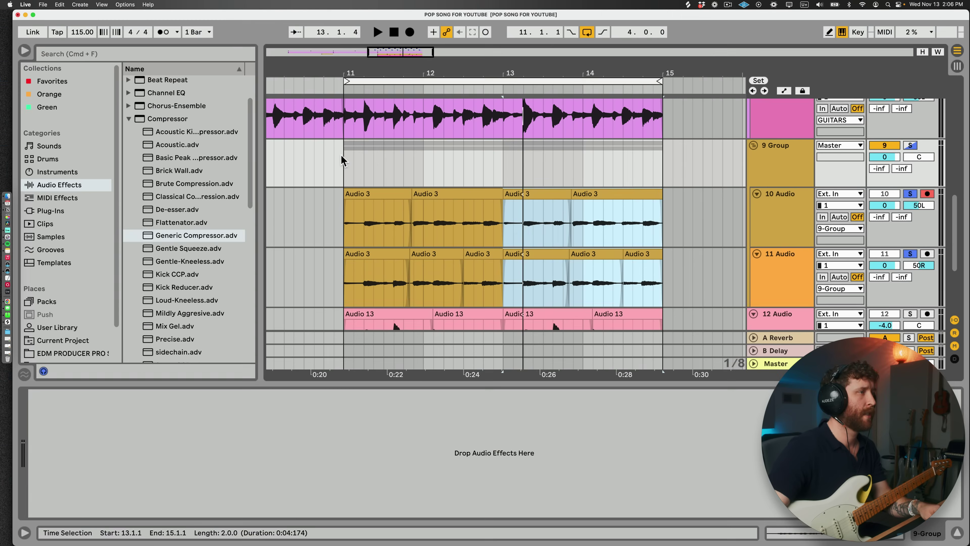
key(space)
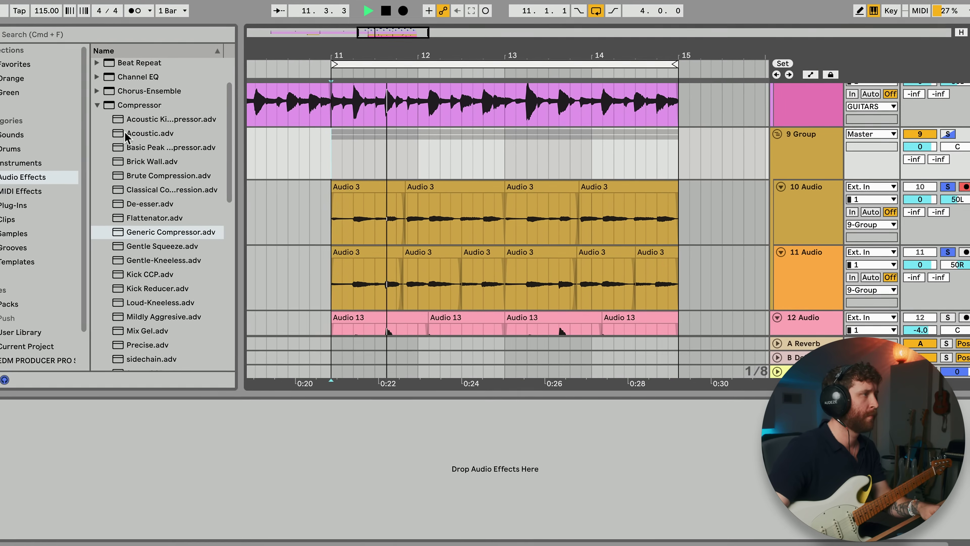
click(97, 105)
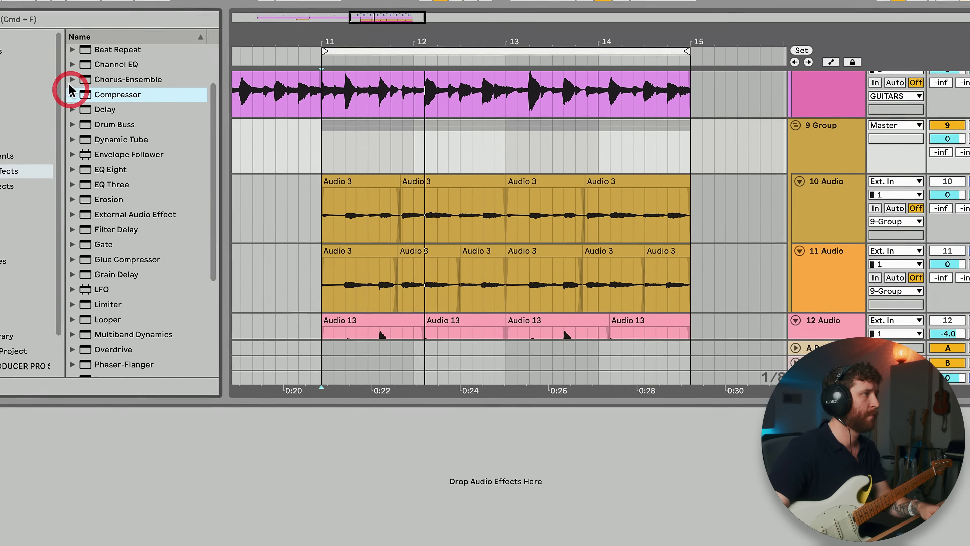
click(97, 91)
drag(168, 140, 604, 196)
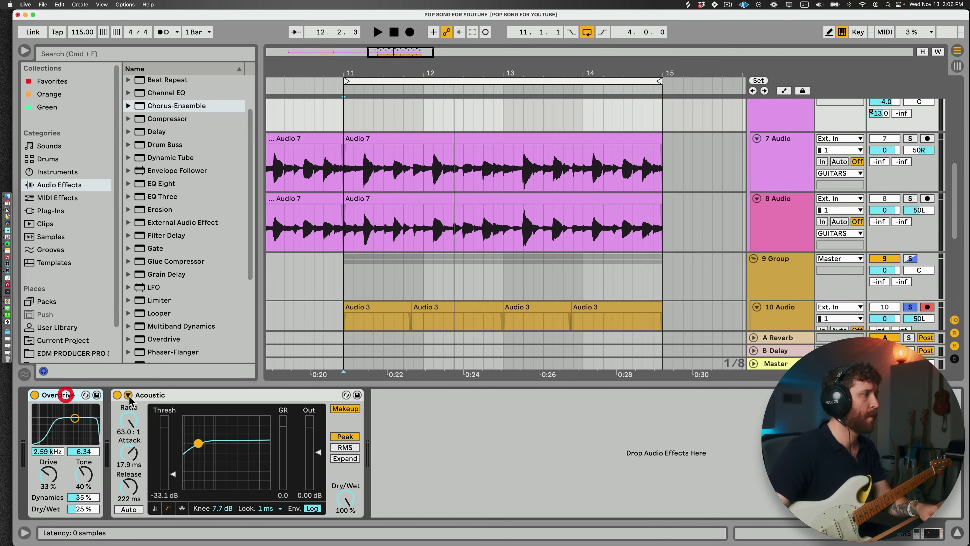
- Copy the Overdrive and Acoustic compressor from GUITARS onto 9 Group after the chorus, and set the Overdrive frequency to 2.80 kHz
scroll(608, 233, down, 3)
click(789, 223)
click(639, 456)
key(super+v)
key(space)
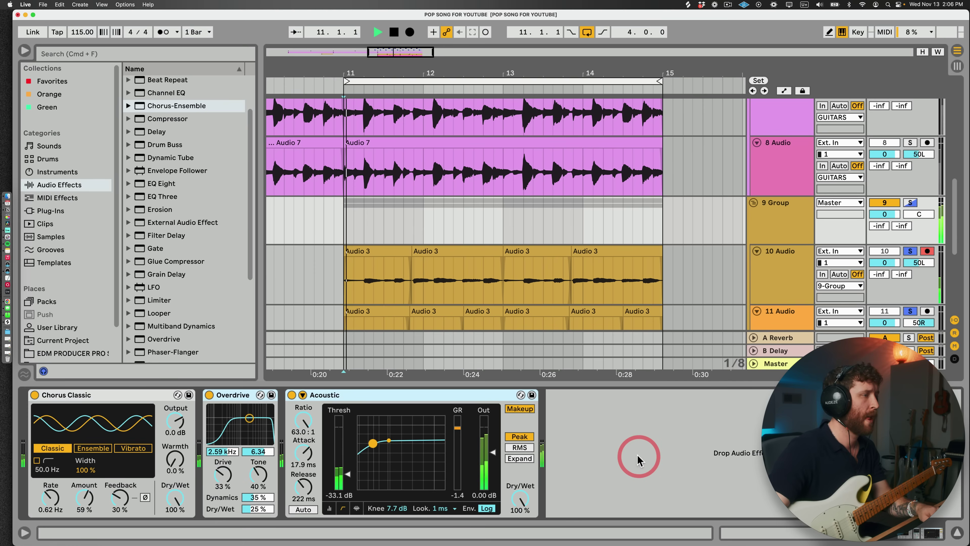
drag(212, 443, 182, 443)
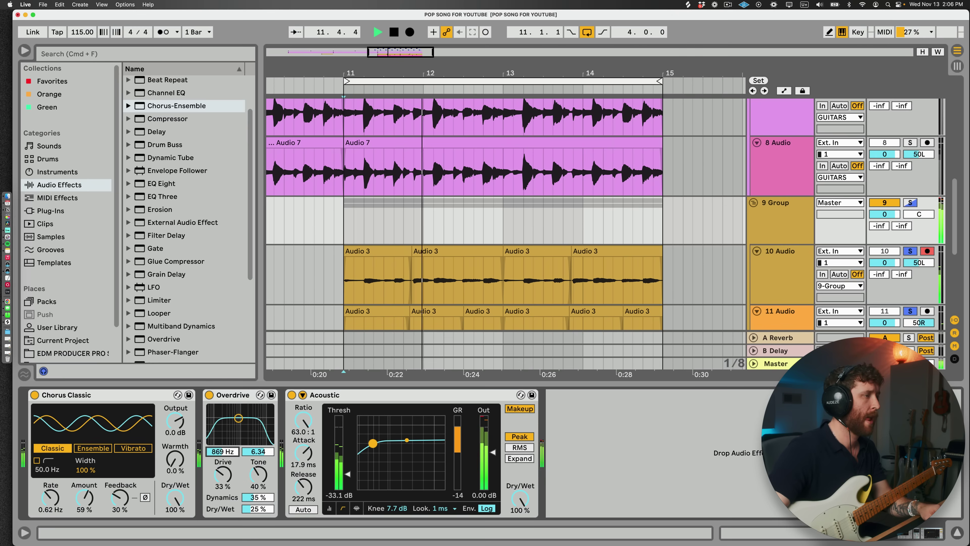
- Add the Guitar Room reverb preset to the end of 9 Group's effects and set its Dry/Wet to 45%
scroll(212, 253, down, 4)
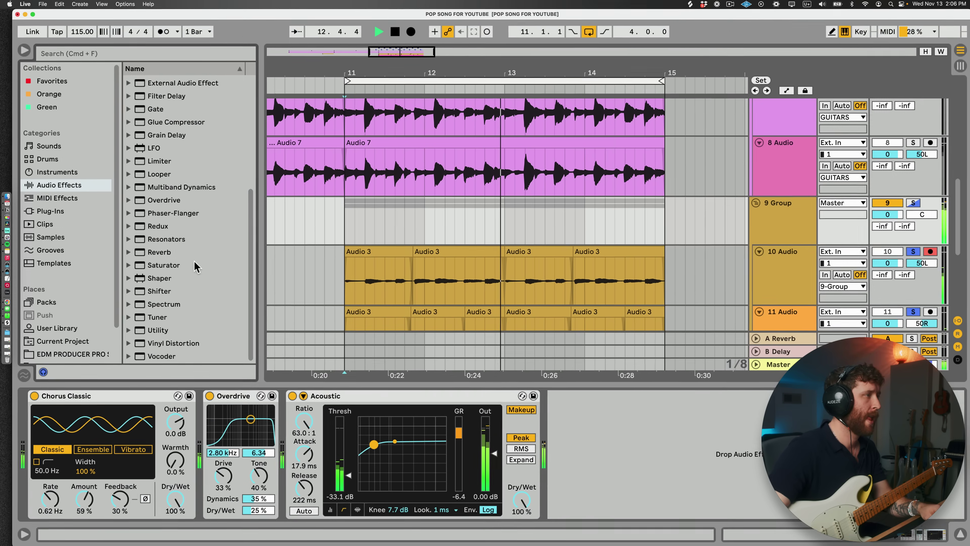
click(128, 255)
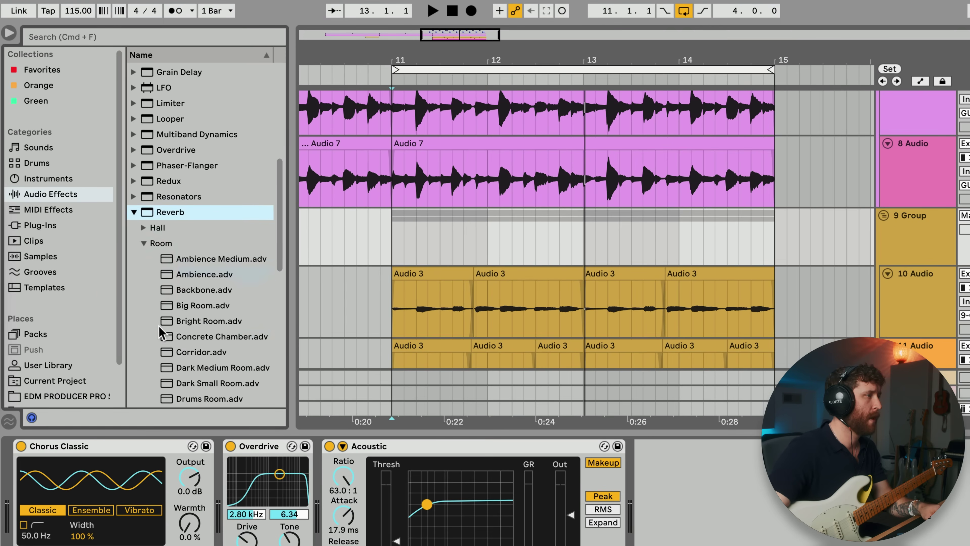
scroll(164, 335, down, 4)
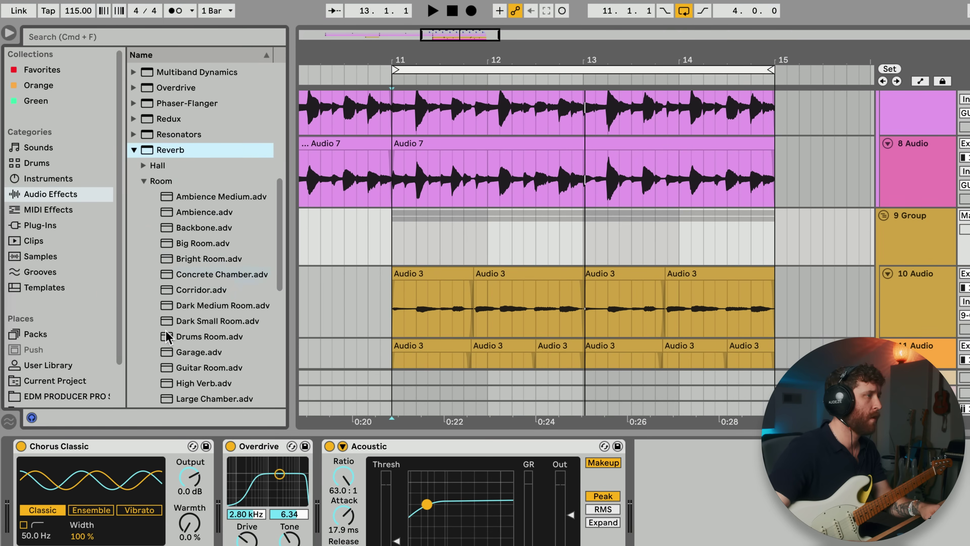
double_click(203, 332)
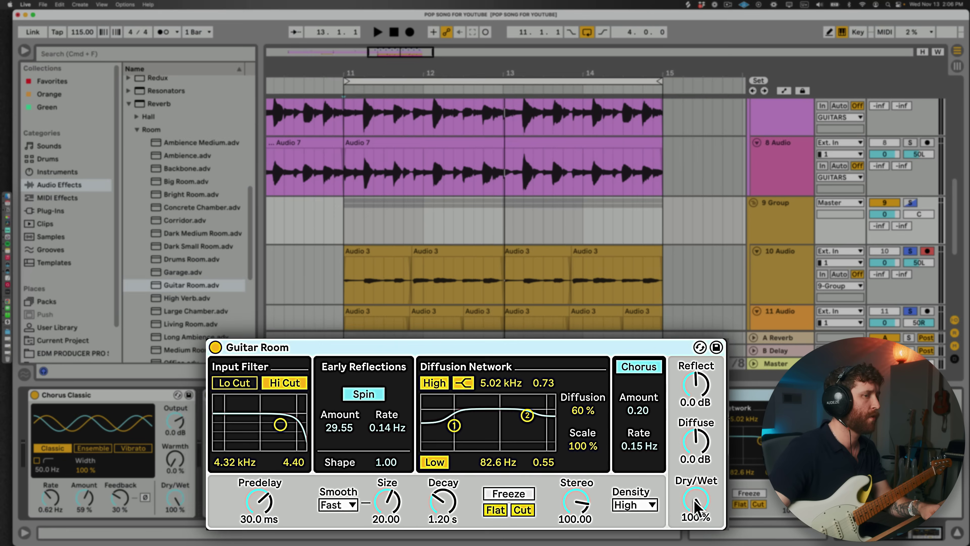
key(space)
drag(696, 508, 696, 520)
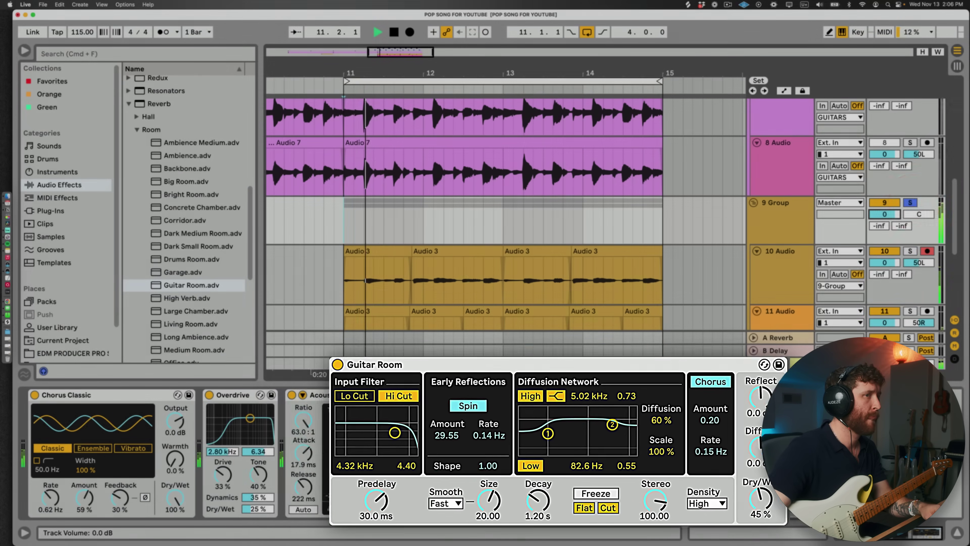
- Turn off solo on 9 Group, raise its volume to 3.0 dB and play it in the full mix
key(space)
drag(893, 215, 893, 204)
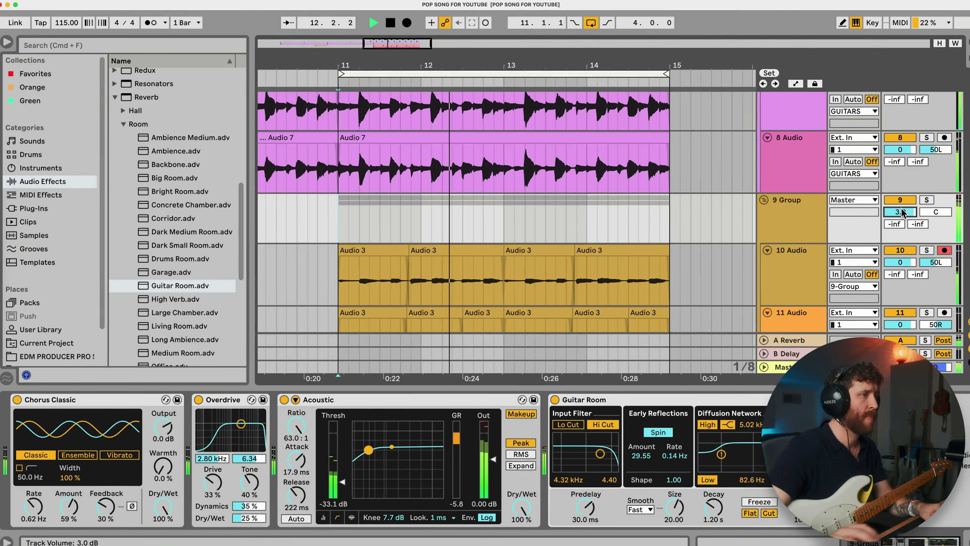
click(761, 386)
scroll(768, 389, up, 3)
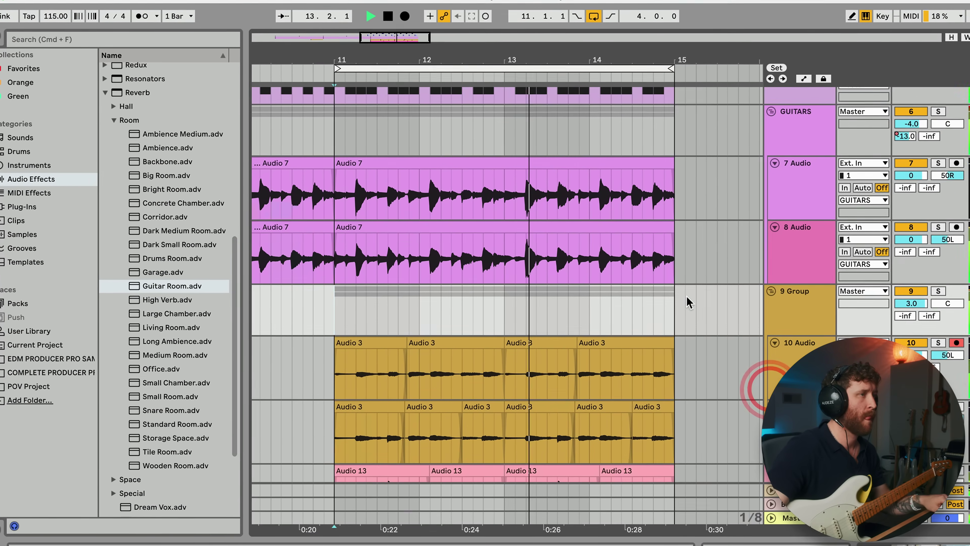
- Compare the bars 11 to 15 loop with the GUITARS group muted and unmuted, leaving it unmuted
click(913, 111)
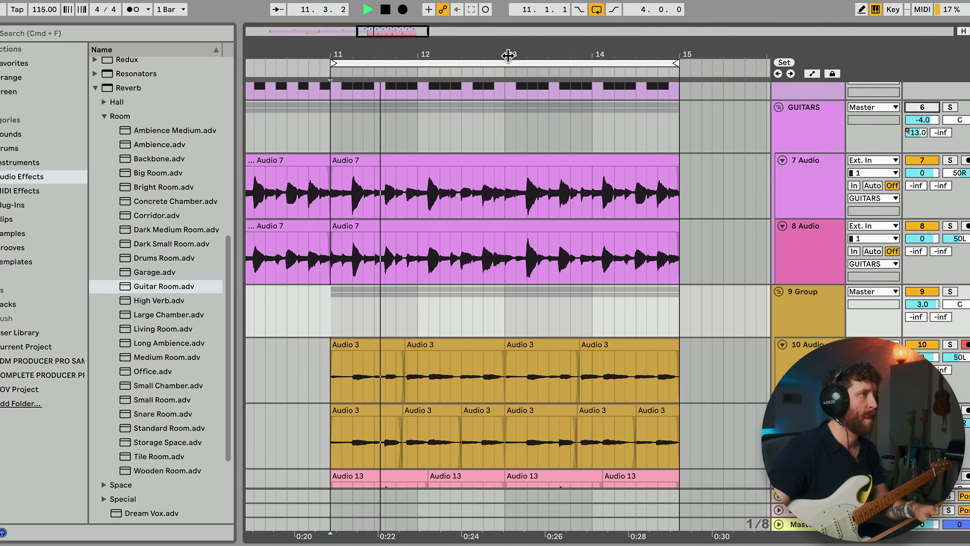
drag(402, 34, 402, 31)
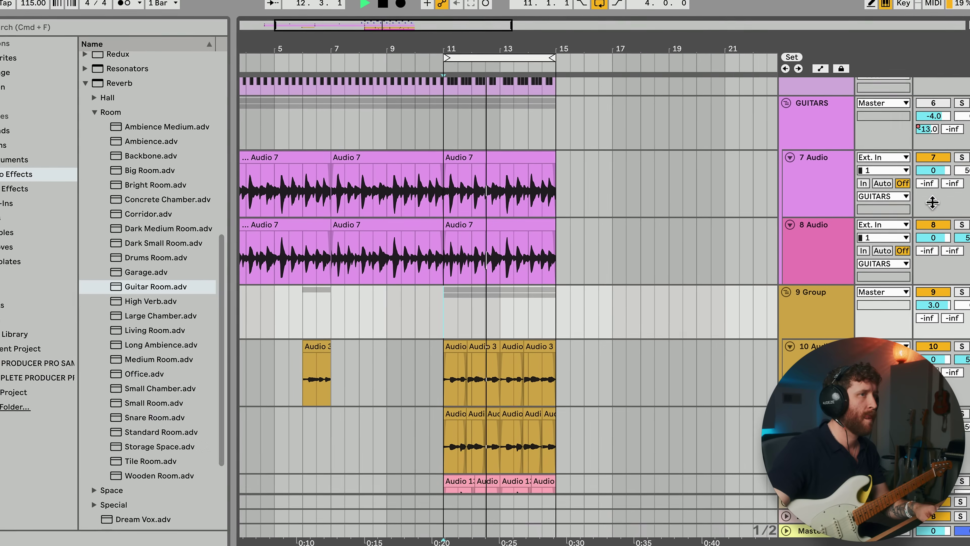
click(930, 107)
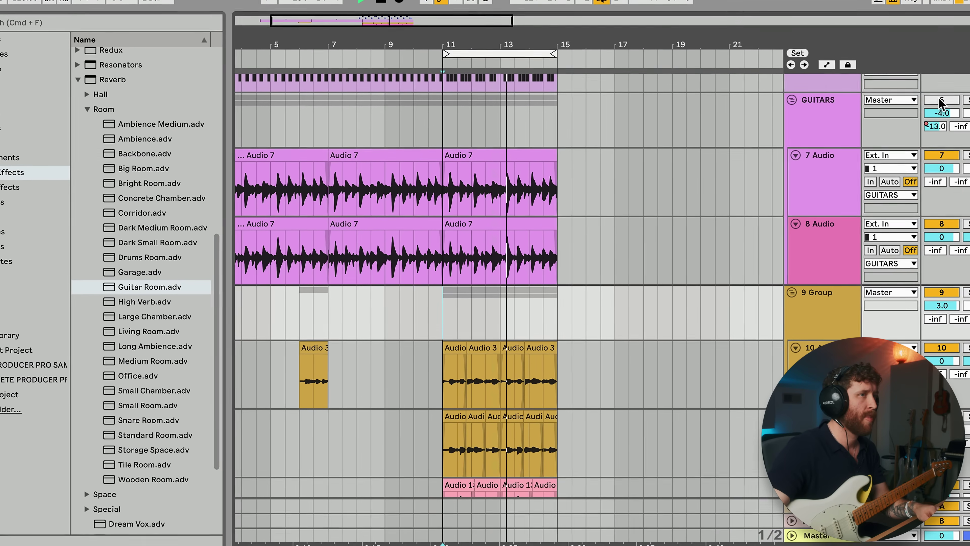
click(941, 100)
click(480, 158)
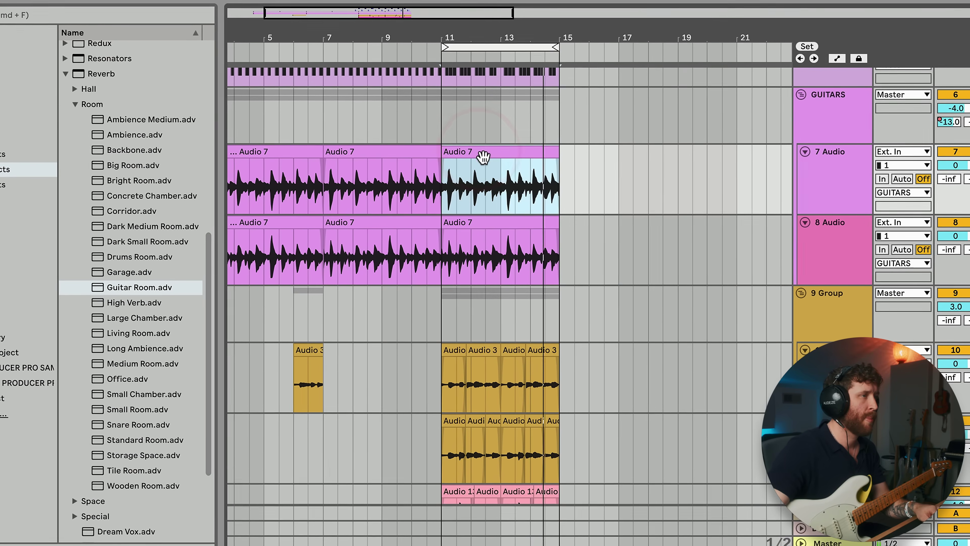
- Delete the leftover Audio 3 clip at bar 6 on track 10 and play the section from bar 11
click(339, 280)
key(Delete)
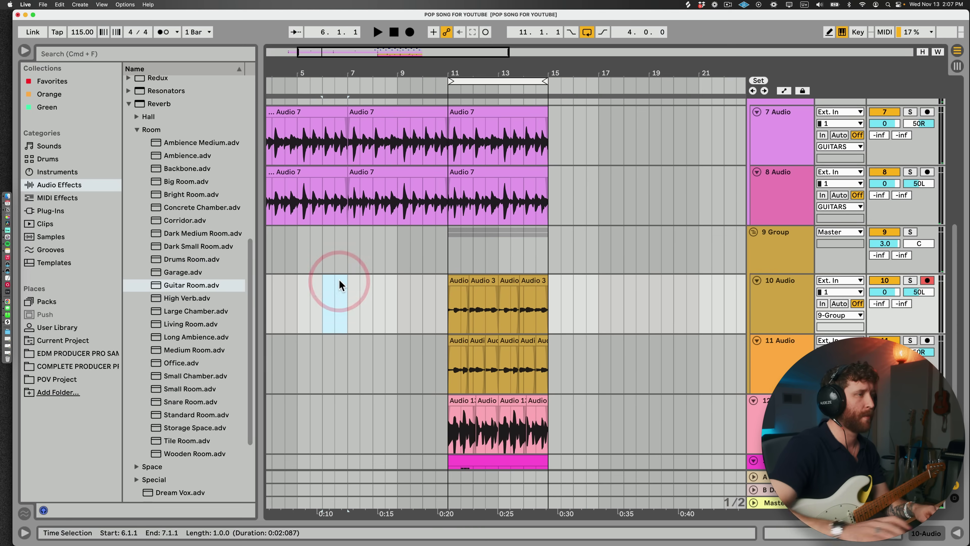
click(447, 249)
key(space)
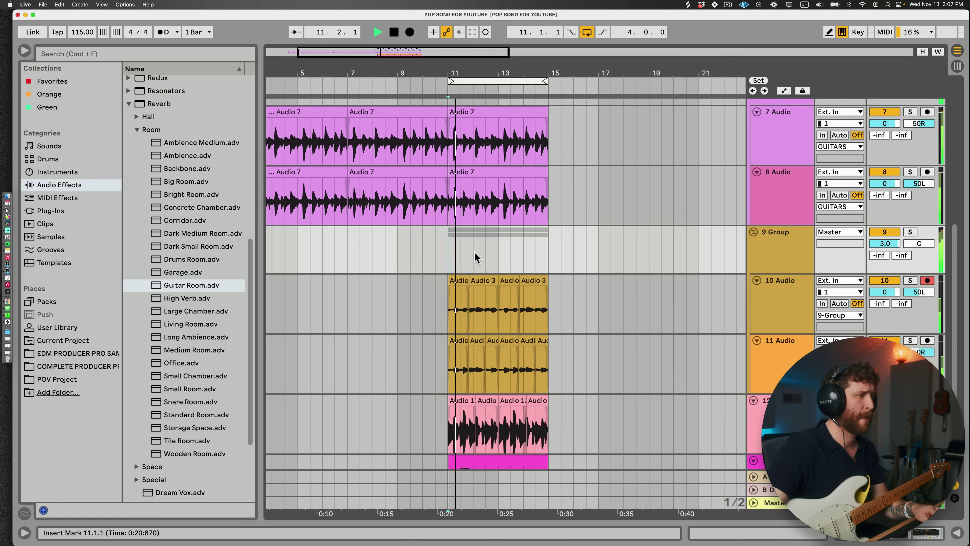
- Delete the Audio 7 clips in bars 11 to 15 on tracks 7 and 8
scroll(495, 188, up, 3)
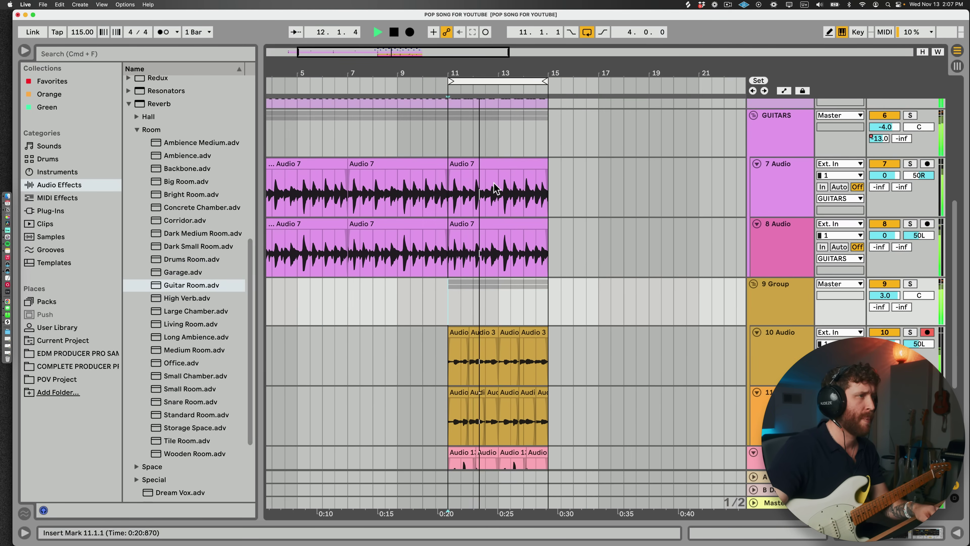
click(490, 161)
shift+click(508, 224)
key(Delete)
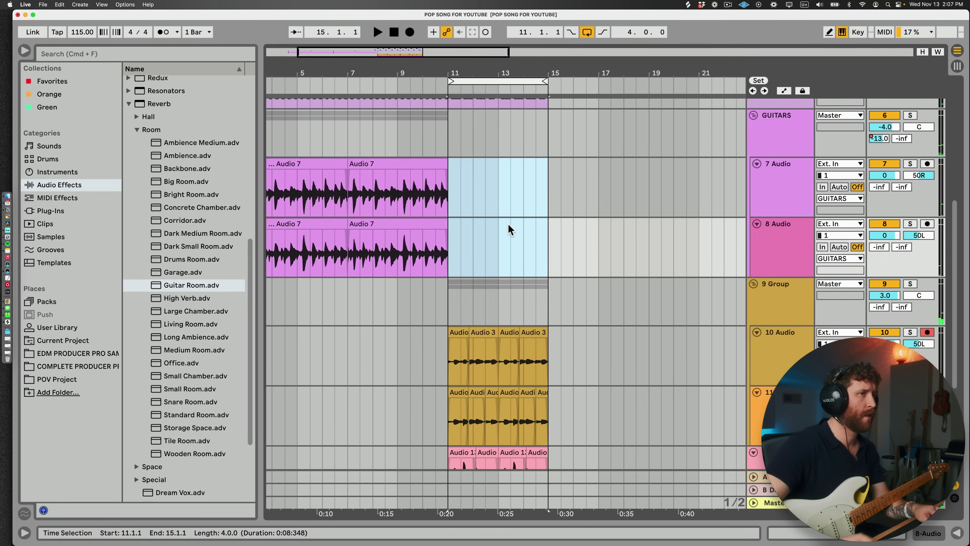
- Play the section from bar 11 without the old guitars and look through the tracks to review the arrangement
click(450, 260)
key(space)
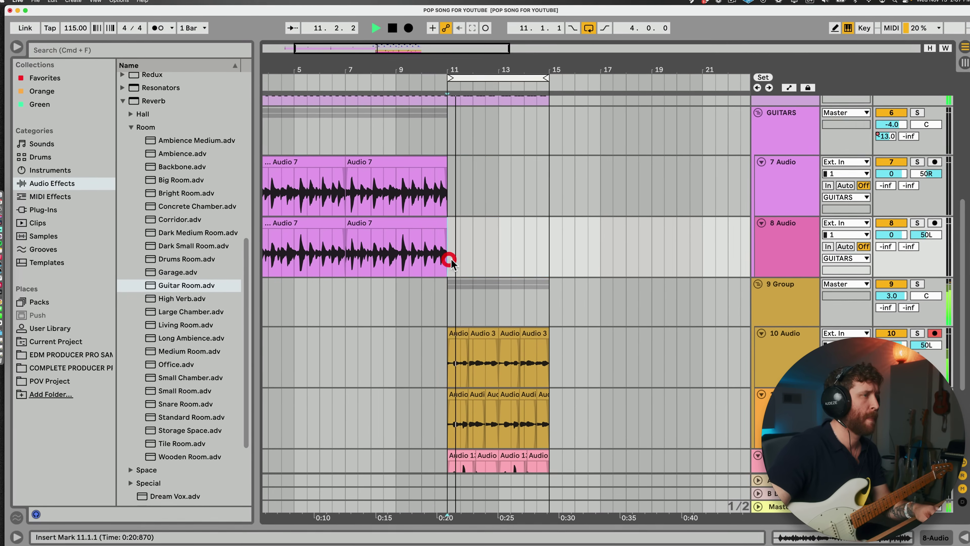
scroll(451, 259, down, 5)
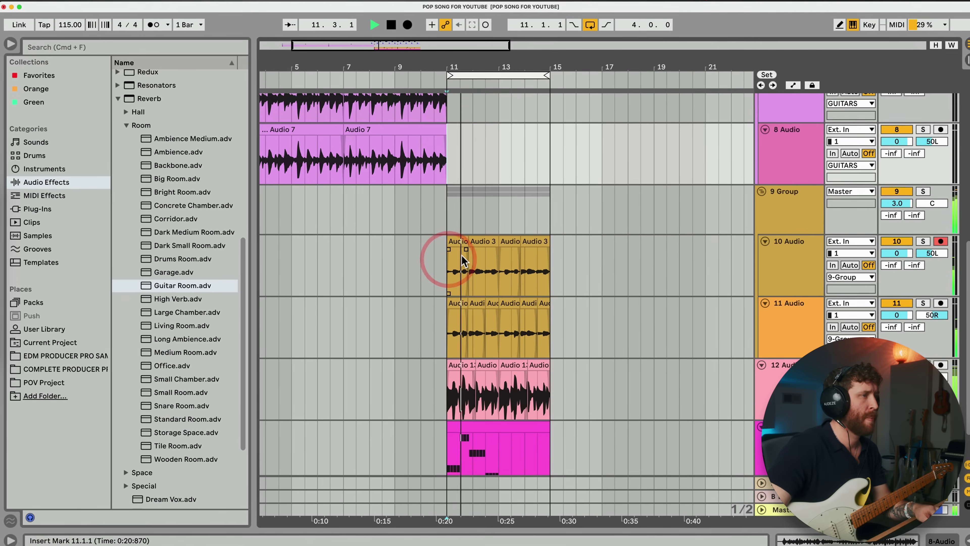
scroll(572, 234, down, 2)
scroll(573, 233, up, 4)
scroll(576, 234, down, 4)
scroll(578, 234, up, 6)
scroll(578, 234, up, 5)
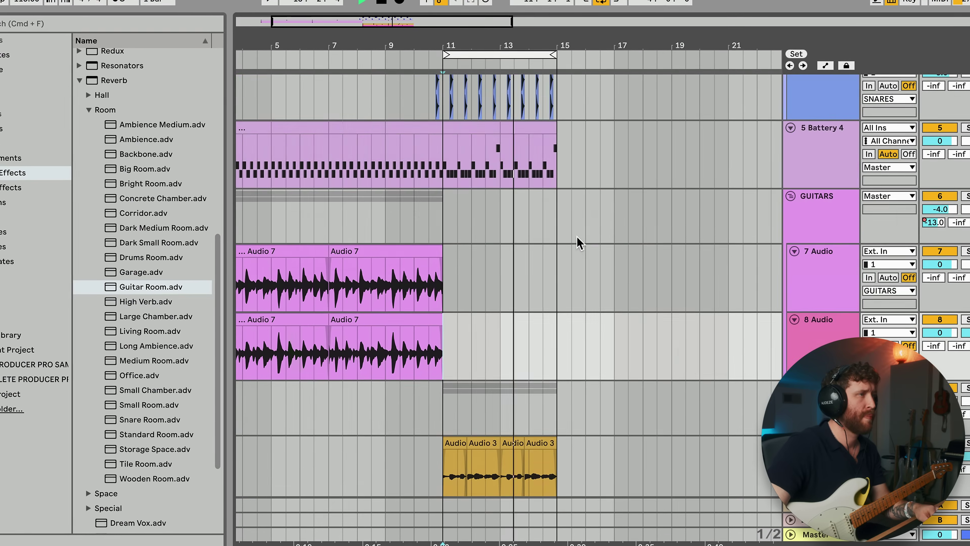
scroll(577, 233, down, 3)
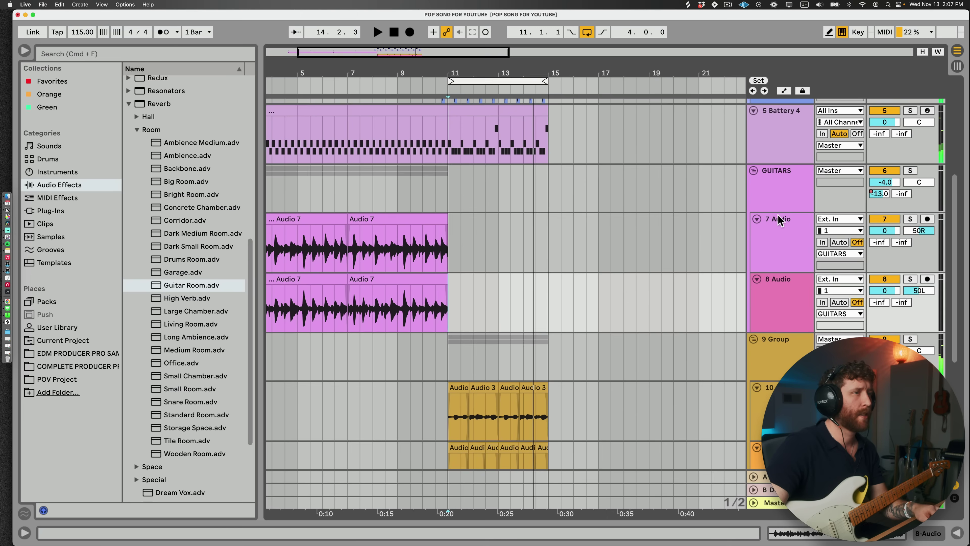
- Insert a new MIDI track below 5 Battery 4 and collapse the Bass presets to show the Instrument Rack categories
scroll(839, 148, up, 2)
click(839, 148)
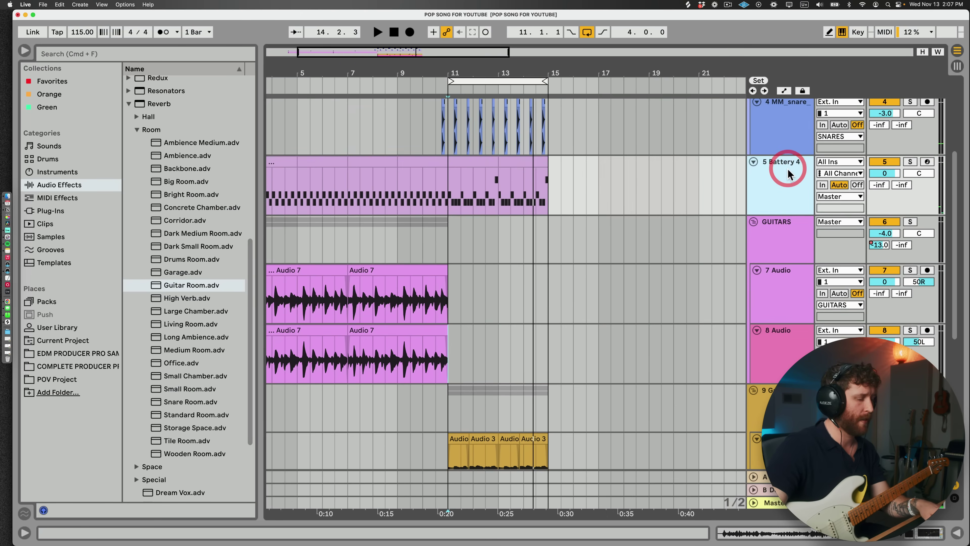
key(super+shift+t)
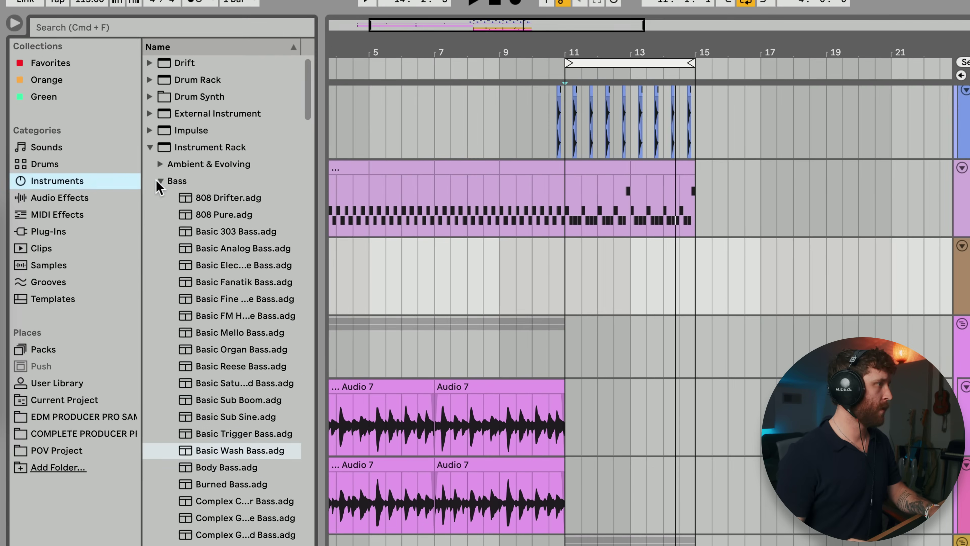
click(159, 182)
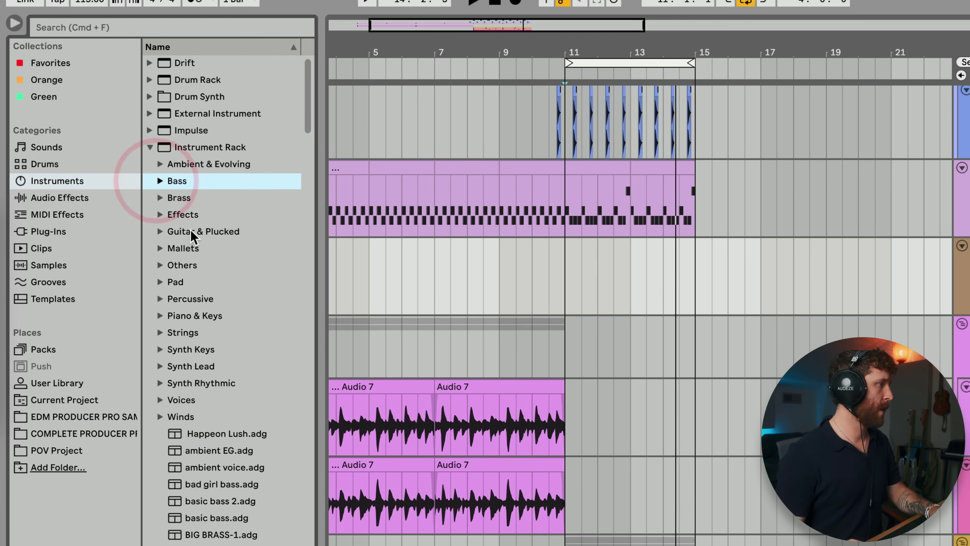
- Load the Analog Emulation Keys preset from Synth Keys, with Chorus at 94%, Reverb at 5.4%, Mod Amount at 193% and Pulse Width at 127
click(160, 349)
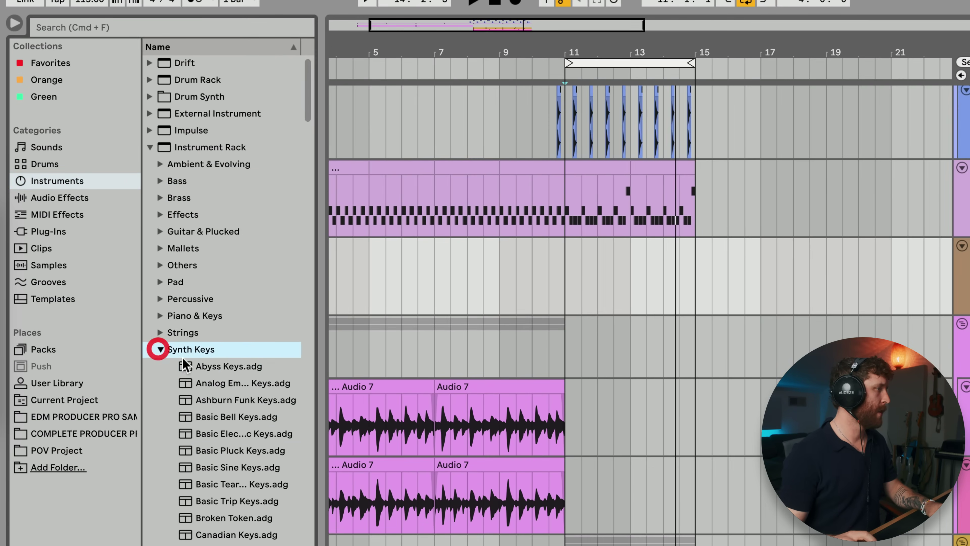
click(208, 366)
key(Down)
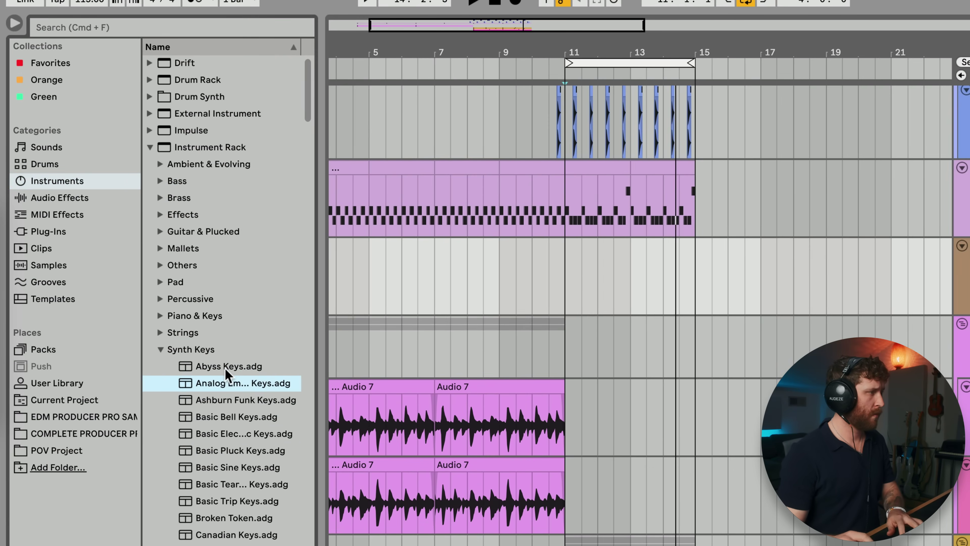
key(Down)
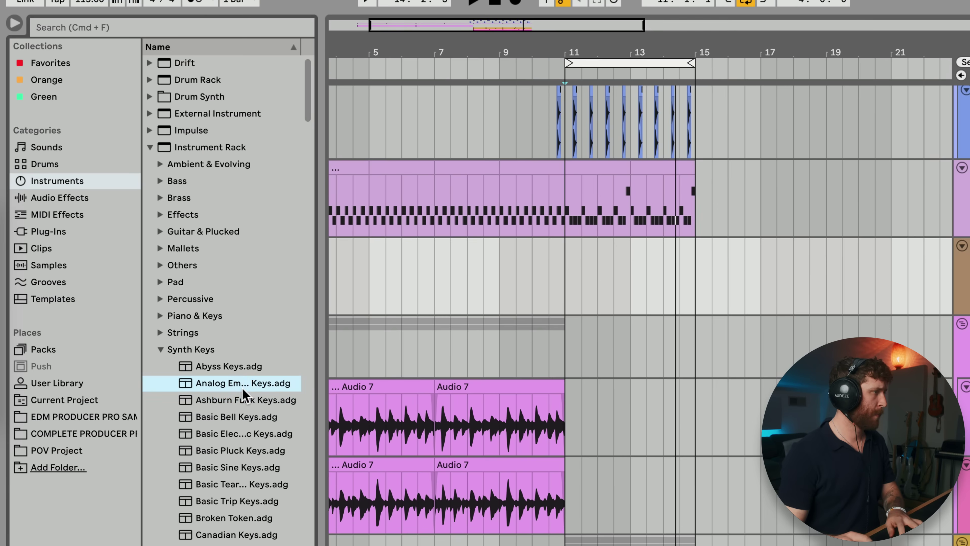
double_click(212, 383)
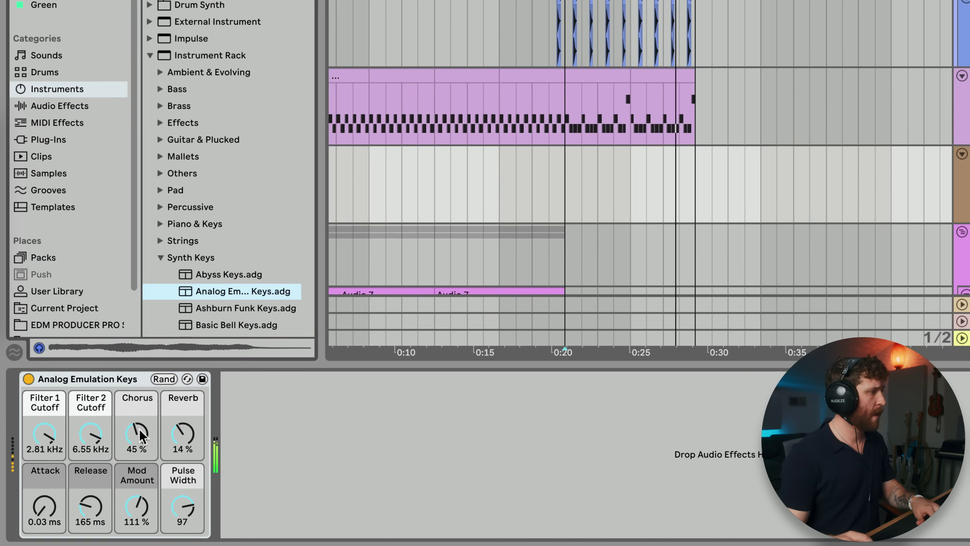
drag(140, 435, 141, 416)
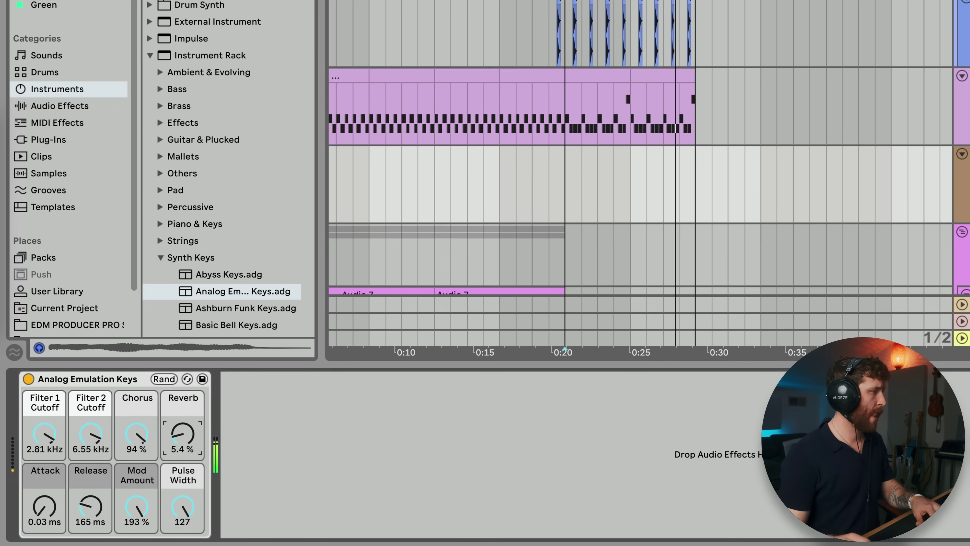
- Create an empty two-bar MIDI clip from bar 11 to bar 13 on the Analog Emulation Keys track and enlarge the note editor
drag(564, 173, 684, 169)
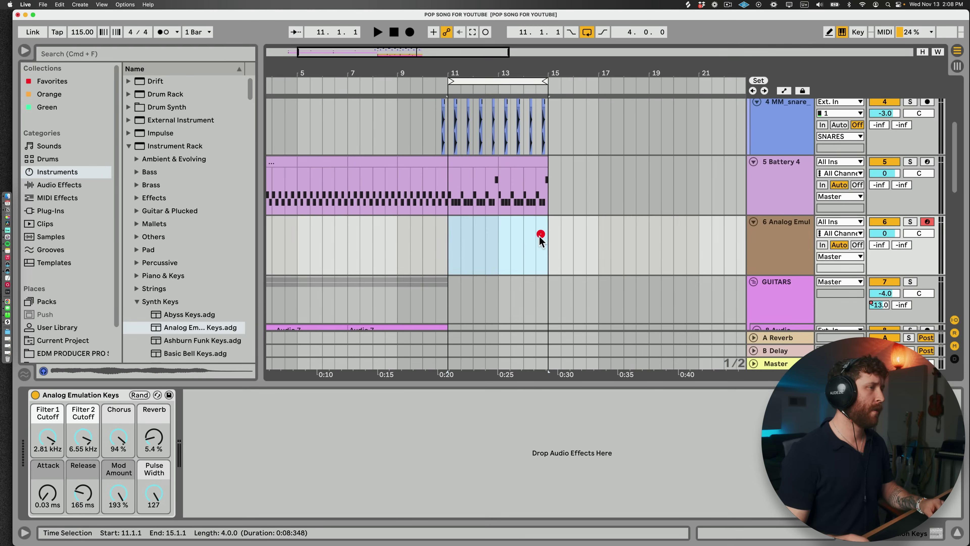
scroll(680, 168, down, 3)
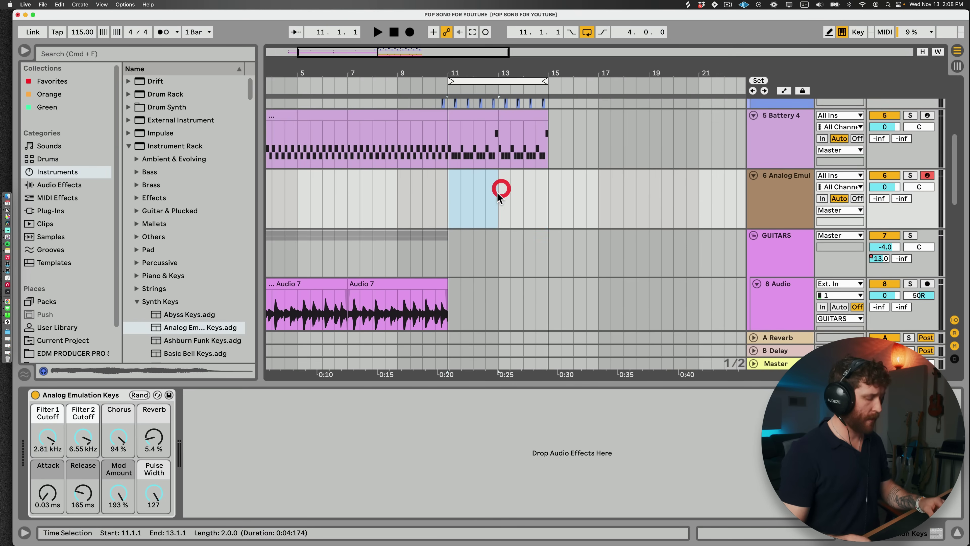
key(super+shift+m)
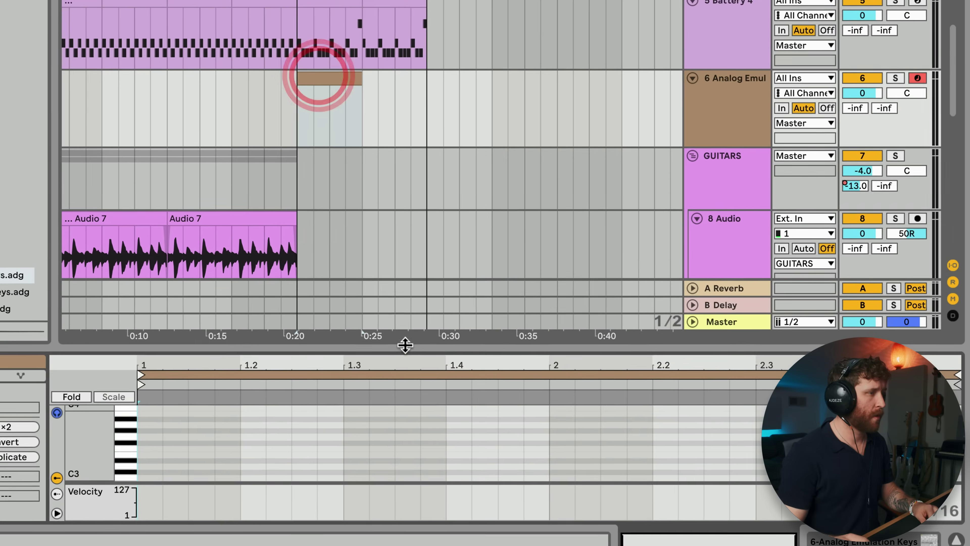
drag(405, 345, 420, 199)
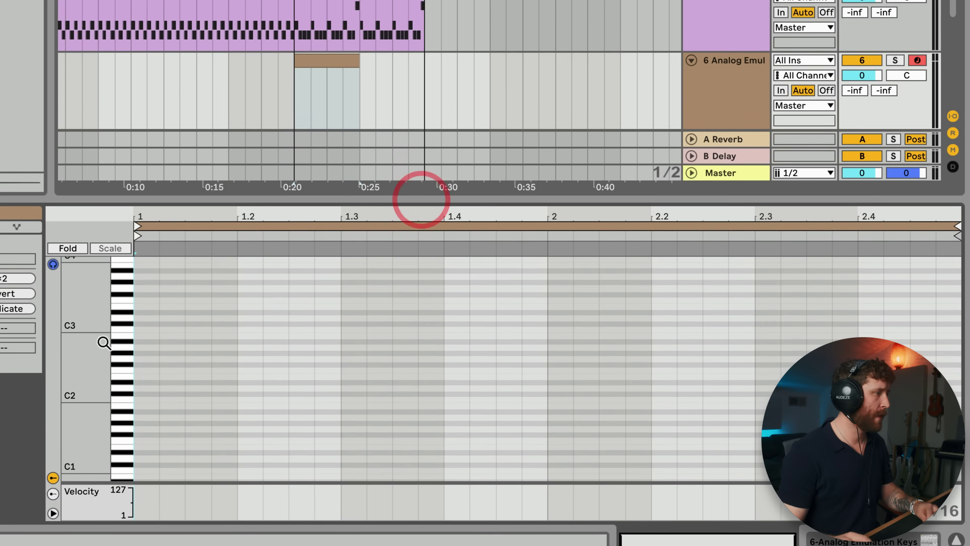
- Draw a line of low root notes across the two-bar keys clip, auditioning it with the track soloed
click(160, 368)
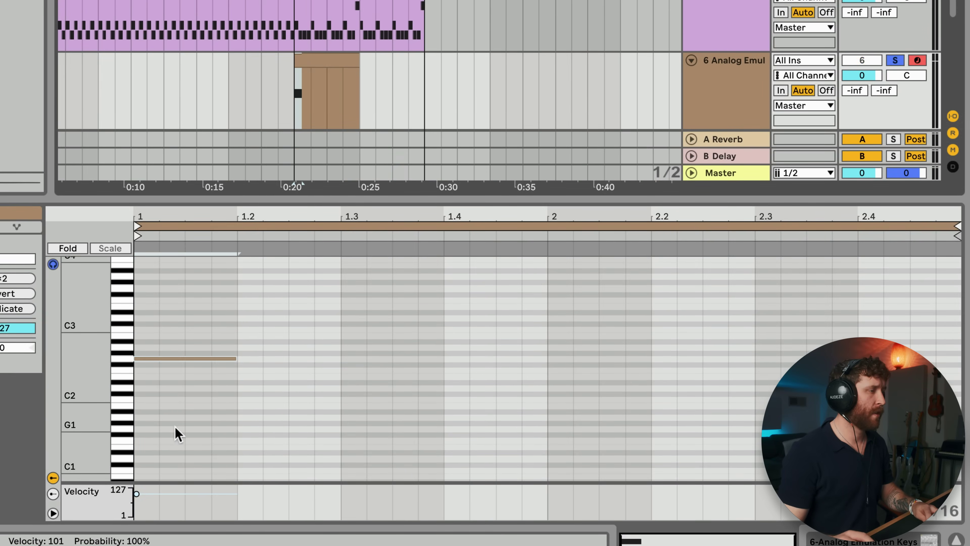
key(space)
key(super+d)
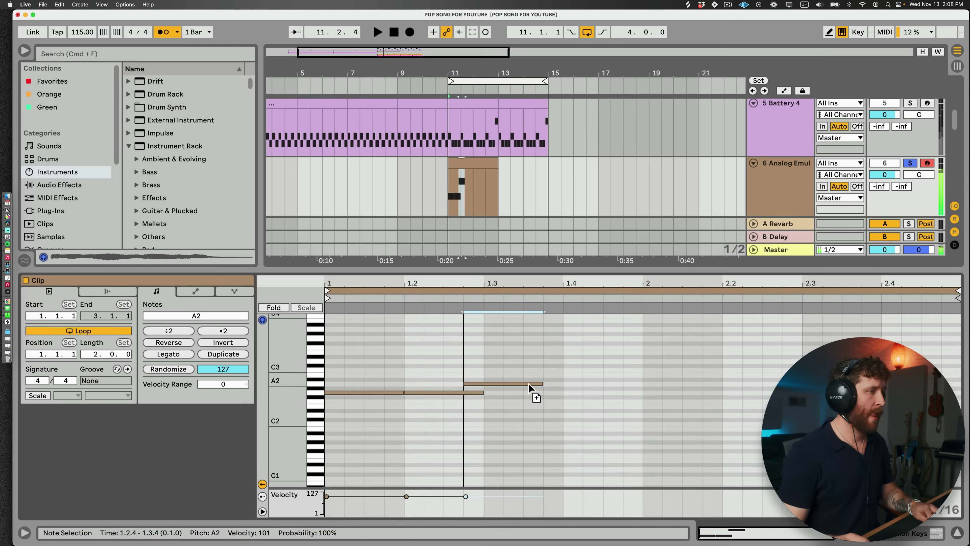
key(space)
drag(561, 375, 603, 375)
drag(681, 384, 802, 384)
drag(382, 384, 928, 397)
- Copy the root notes to higher pitches to build three-note chords and adjust the upper voices by ear
key(super+a)
drag(474, 392, 476, 361)
key(space)
key(space)
drag(382, 369, 381, 328)
drag(513, 323, 523, 335)
key(Down)
drag(867, 367, 898, 336)
key(space)
key(space)
- Add sustained upper notes that hold across the chord changes in the keys clip
click(467, 164)
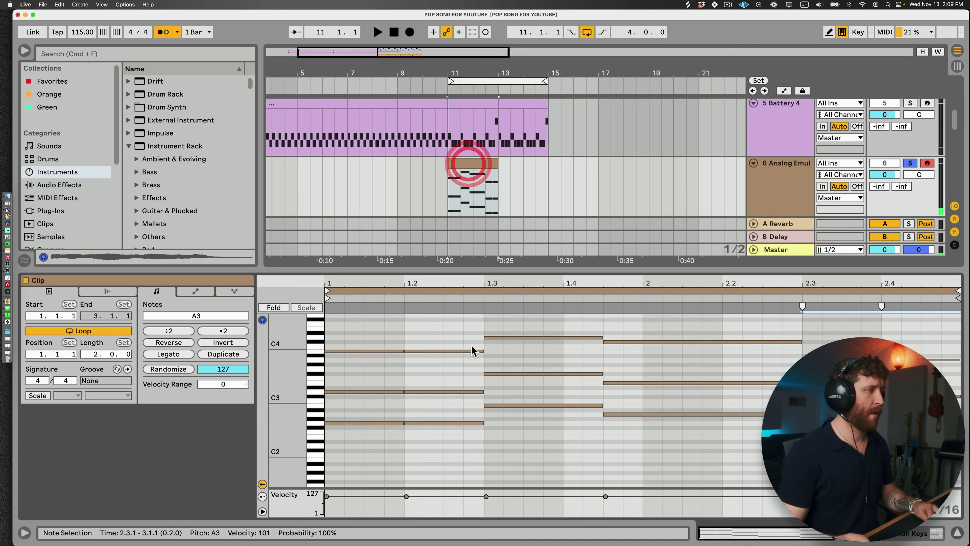
drag(377, 382, 430, 402)
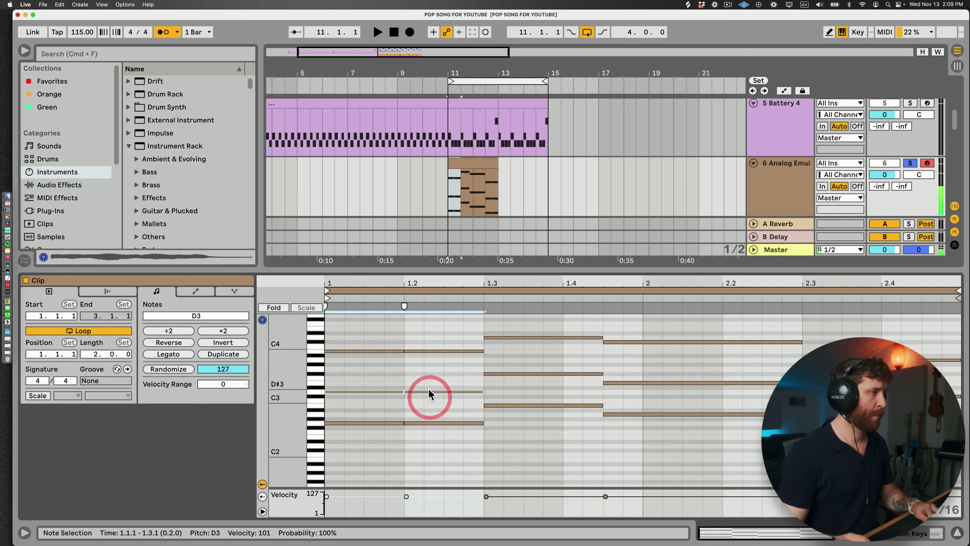
key(shift+Right)
key(shift+Right)
key(shift+Right)
key(shift+Right)
drag(353, 327, 817, 340)
drag(389, 337, 389, 353)
key(shift+Down)
drag(840, 369, 839, 387)
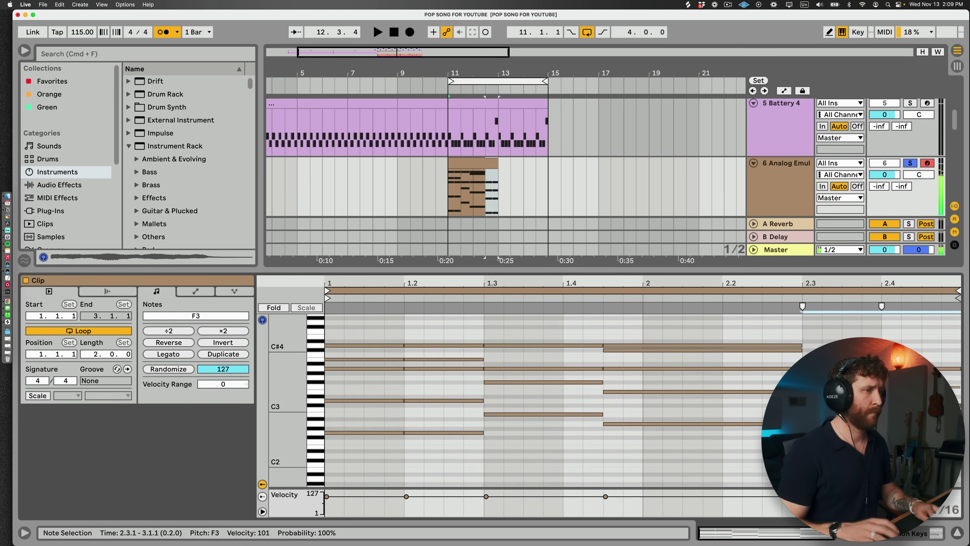
- Play the chords with the full mix and duplicate the keys clip to bar 13
click(910, 163)
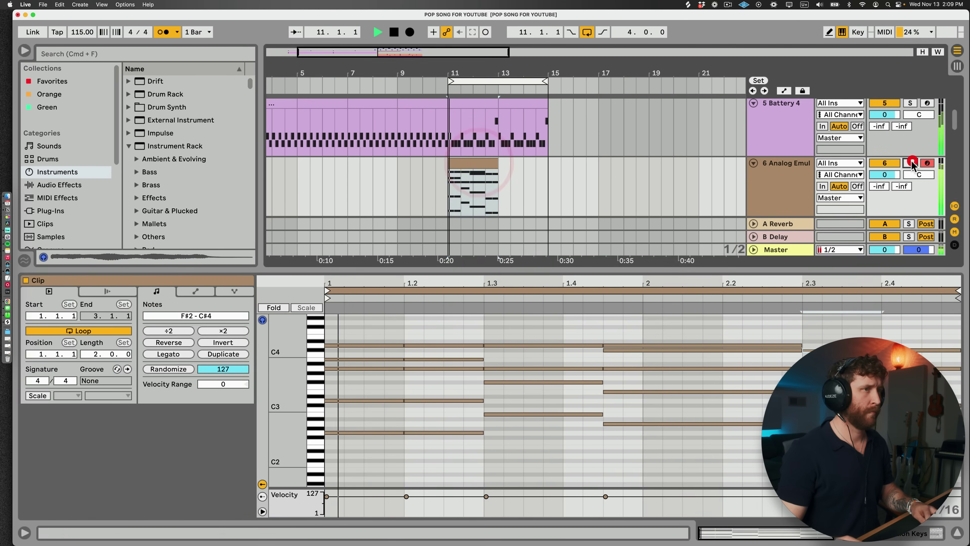
key(super+d)
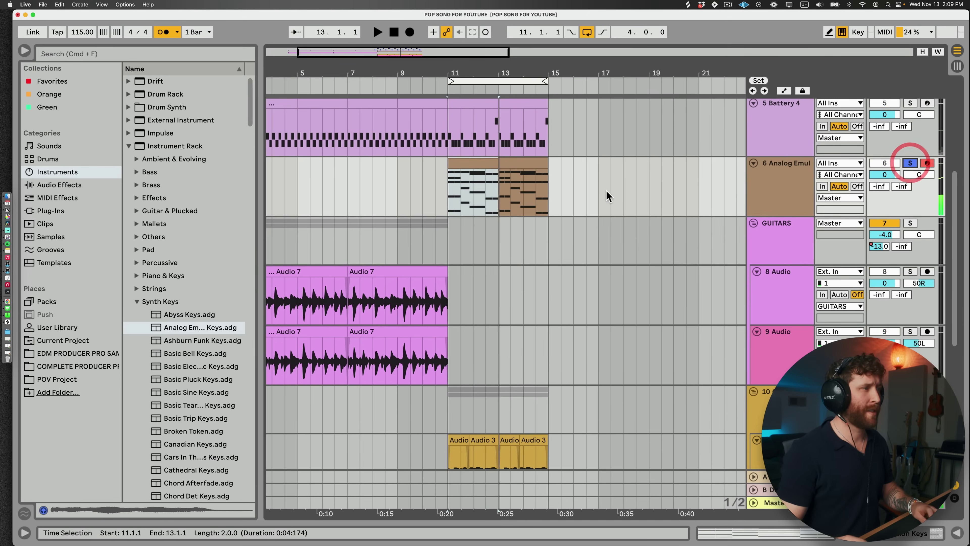
scroll(608, 196, up, 2)
key(space)
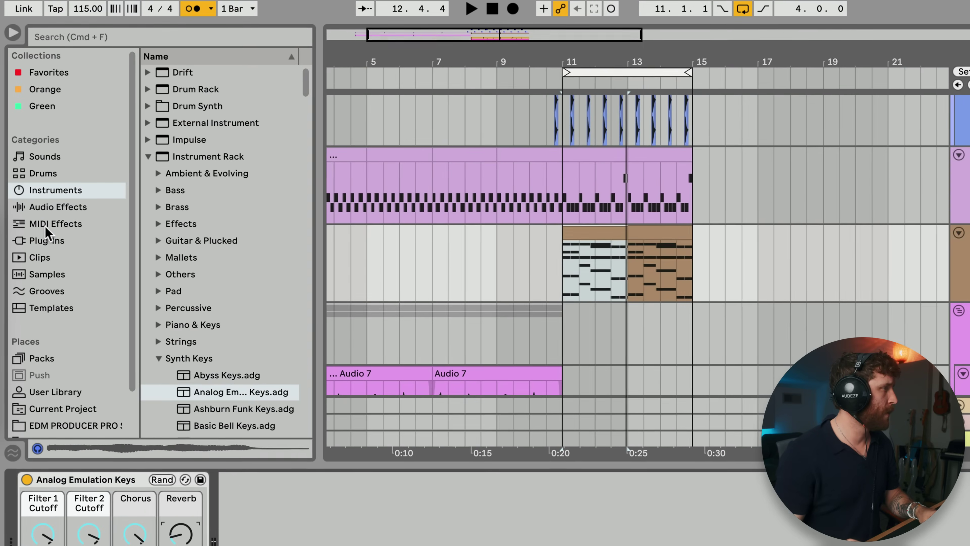
- Try an Arpeggiator MIDI effect at a 1/16 rate ahead of Analog Emulation Keys
click(51, 207)
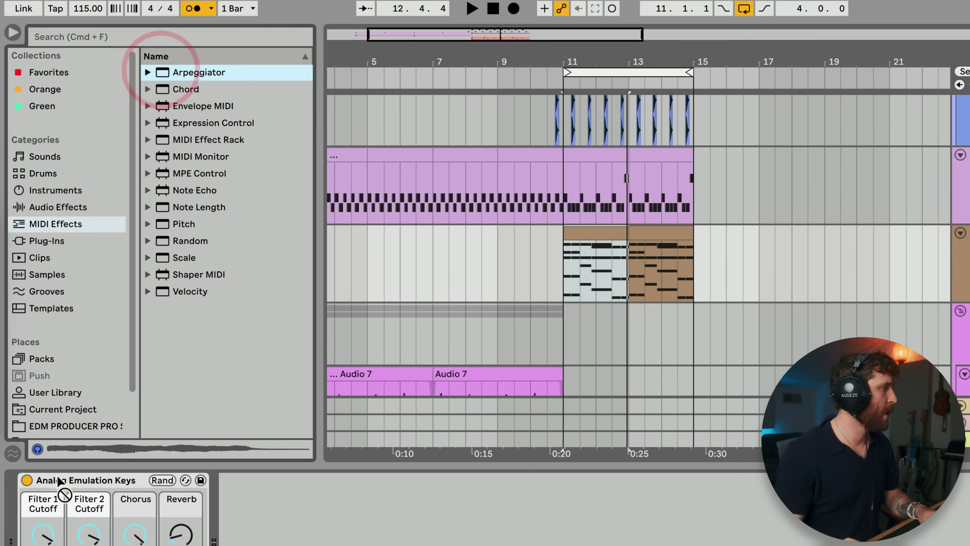
drag(57, 479, 30, 500)
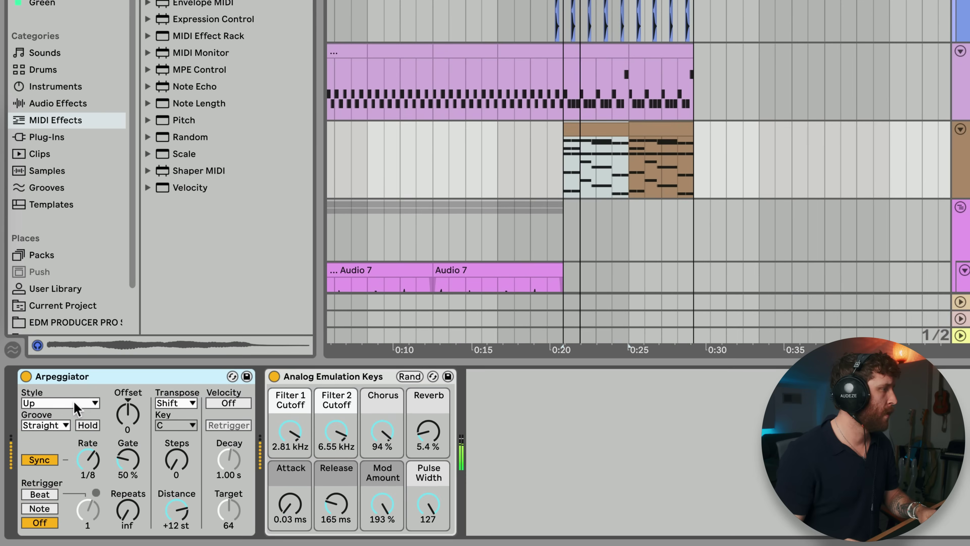
drag(88, 460, 88, 474)
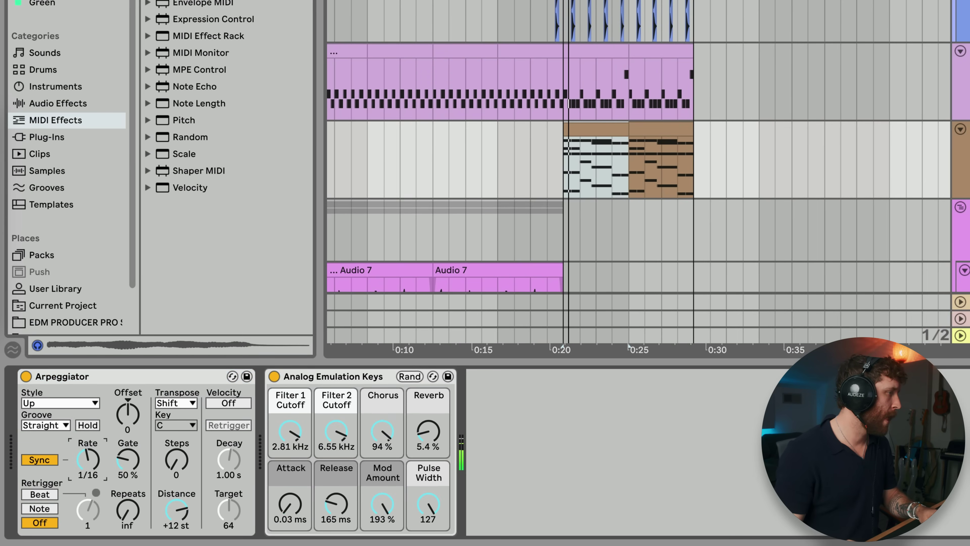
- Rework the held chords into short rhythmic stabs and transpose the notes in the bar 13 clip up an octave
key(shift+Tab)
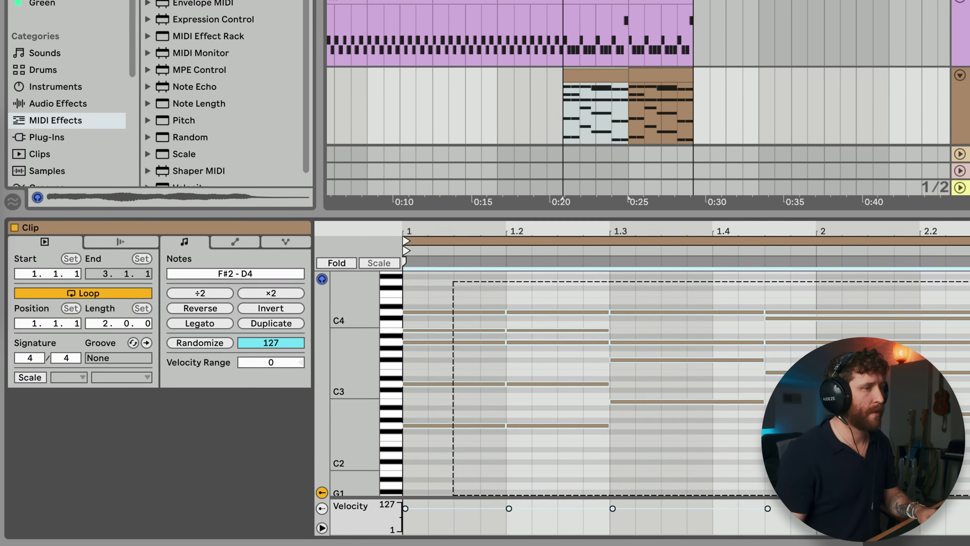
key(shift+Up)
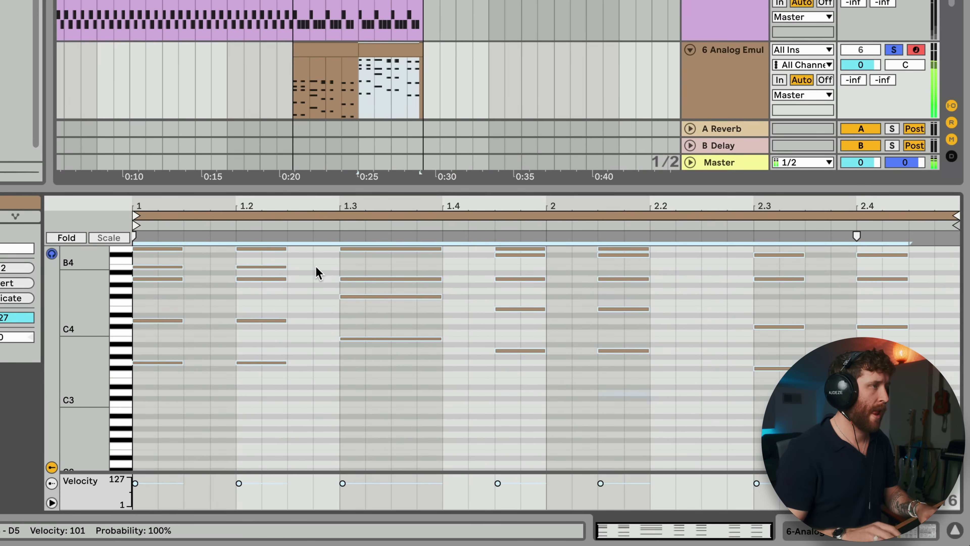
- Replace the keys clip at bar 11 with a copy of the bar 13 clip and play it unsoloed with the mix
click(386, 44)
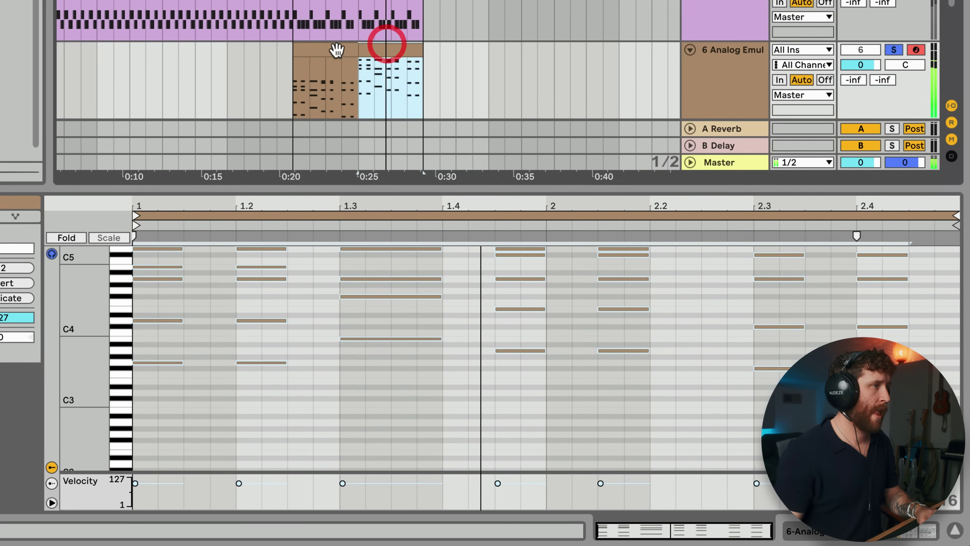
key(super+c)
click(323, 47)
key(super+v)
click(867, 51)
click(893, 51)
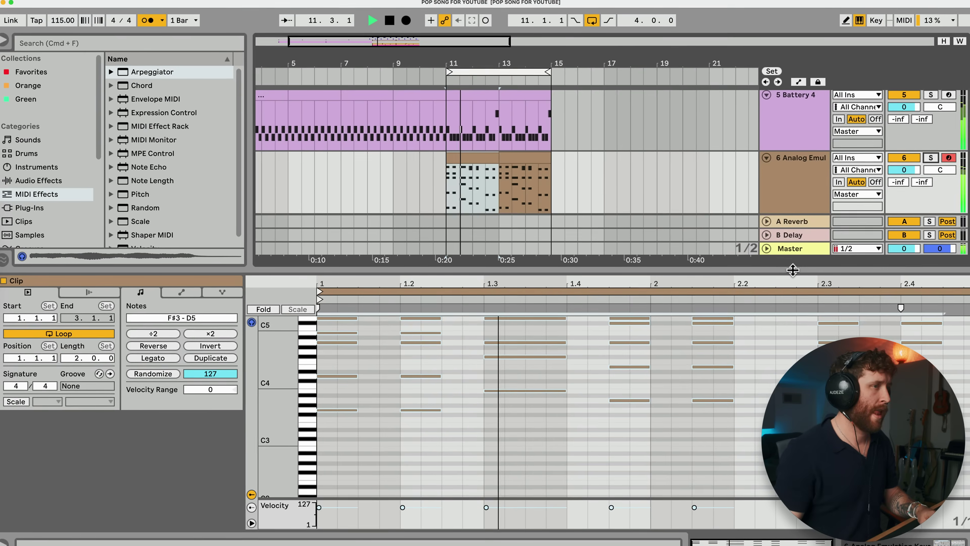
- Delete the Arpeggiator from the keys track and set the Analog Emulation Keys Release to 61.8 ms
drag(775, 258, 771, 297)
drag(513, 53, 512, 71)
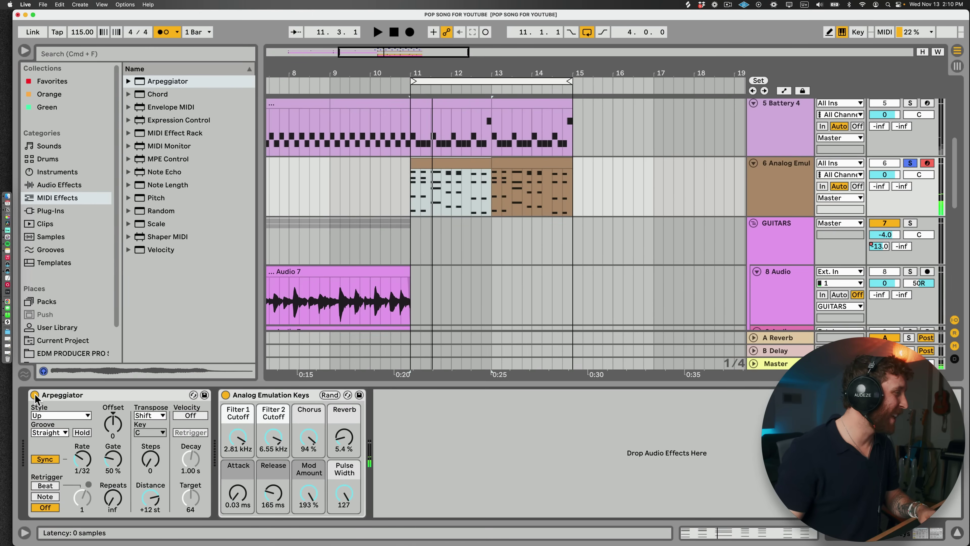
key(Delete)
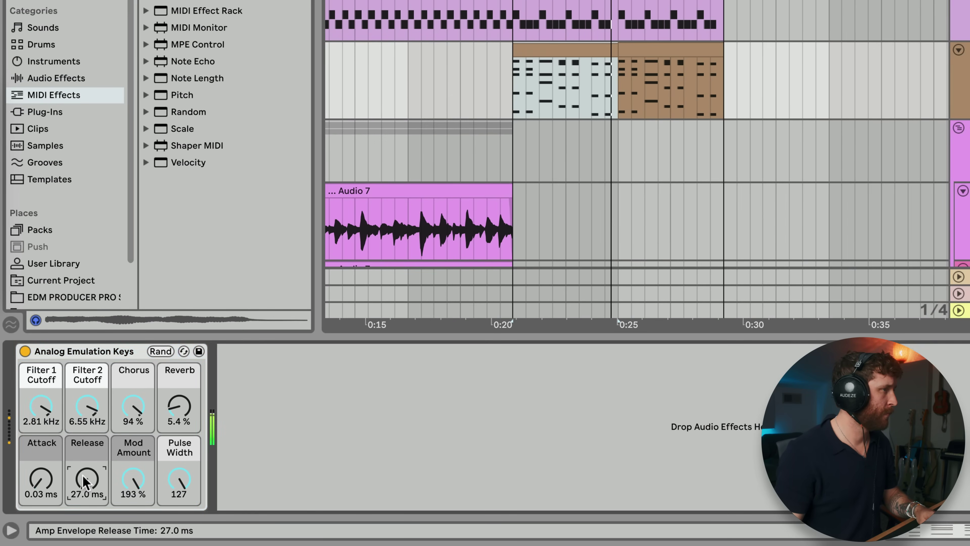
drag(87, 478, 87, 472)
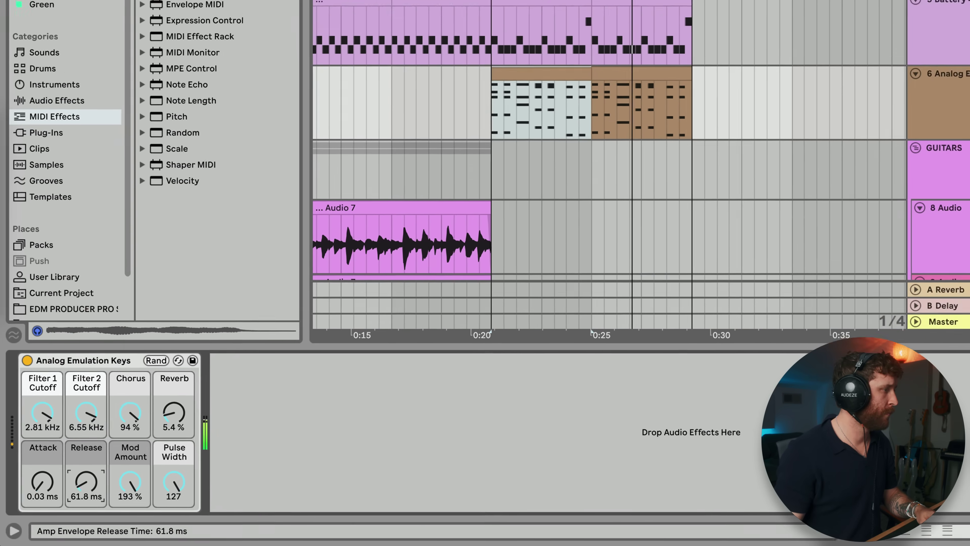
- Start the upper three notes of the chord at 1.3 half a beat later and add a short low note leading into 2.3
double_click(515, 50)
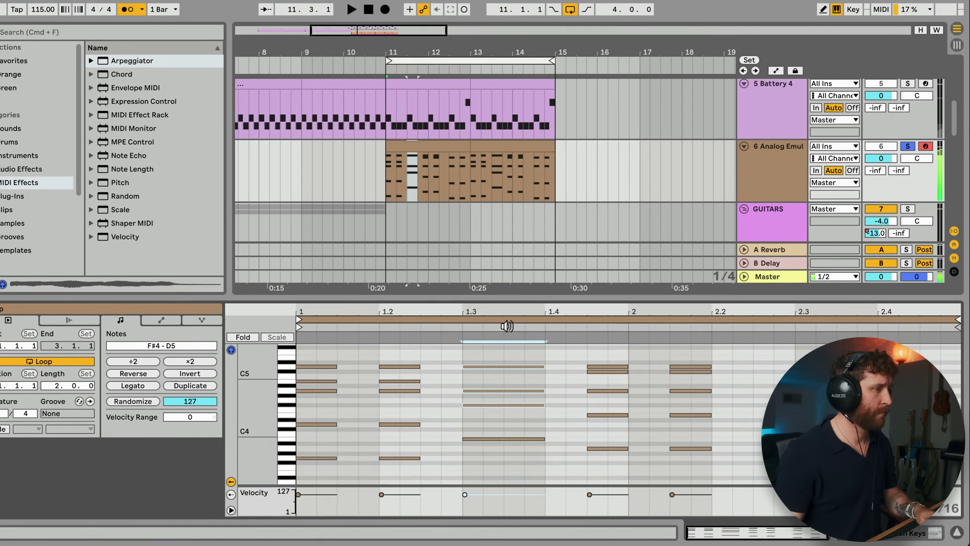
key(Right)
click(397, 274)
key(Right)
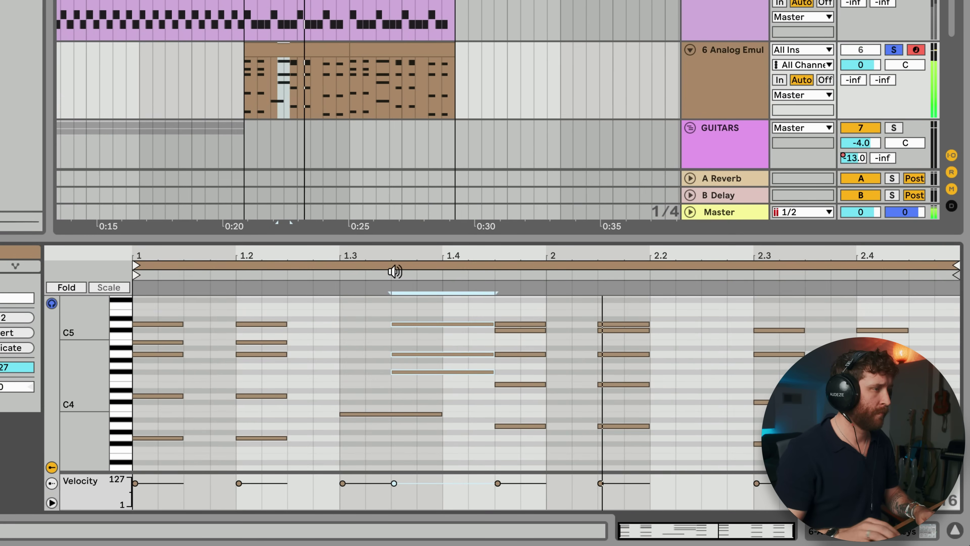
double_click(719, 426)
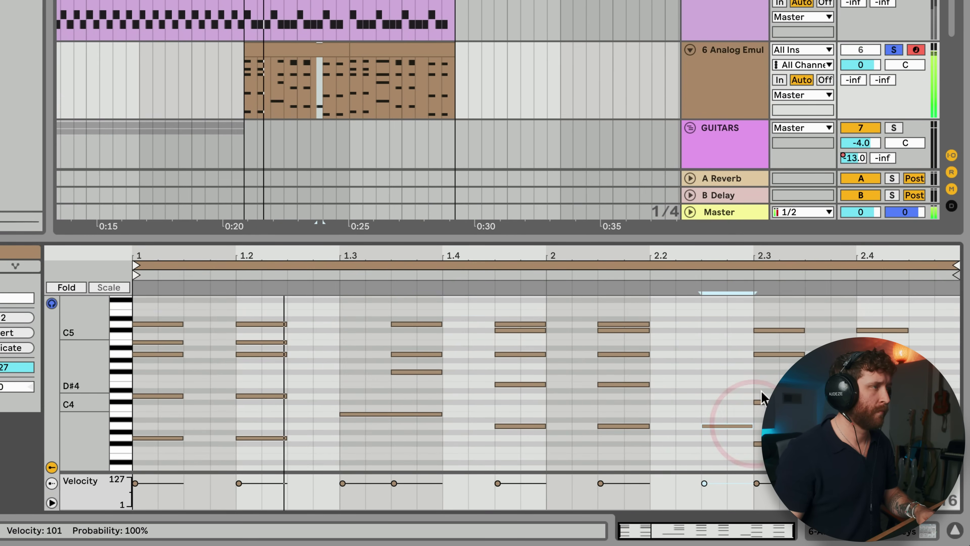
- Transpose all notes in the bar 11 keys clip down an octave
key(super+a)
key(shift+Down)
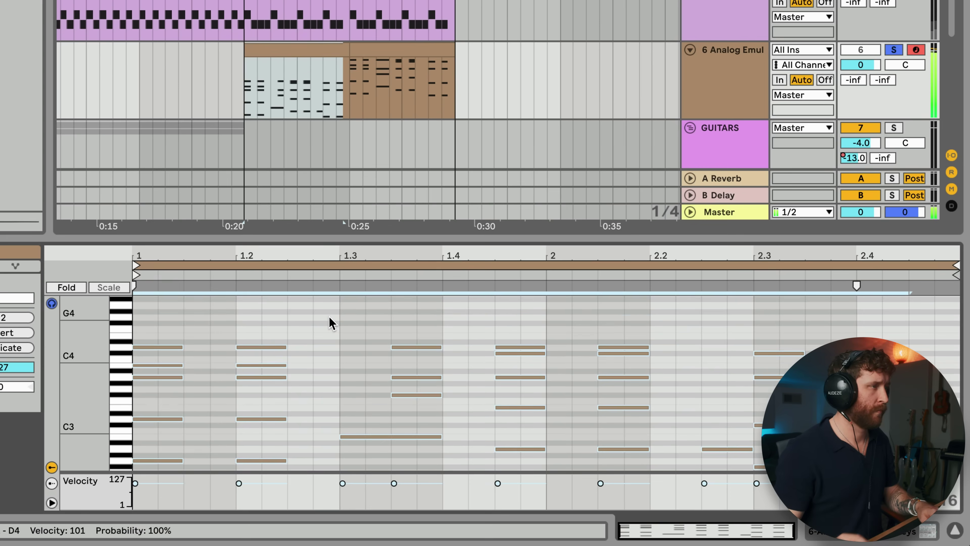
click(298, 53)
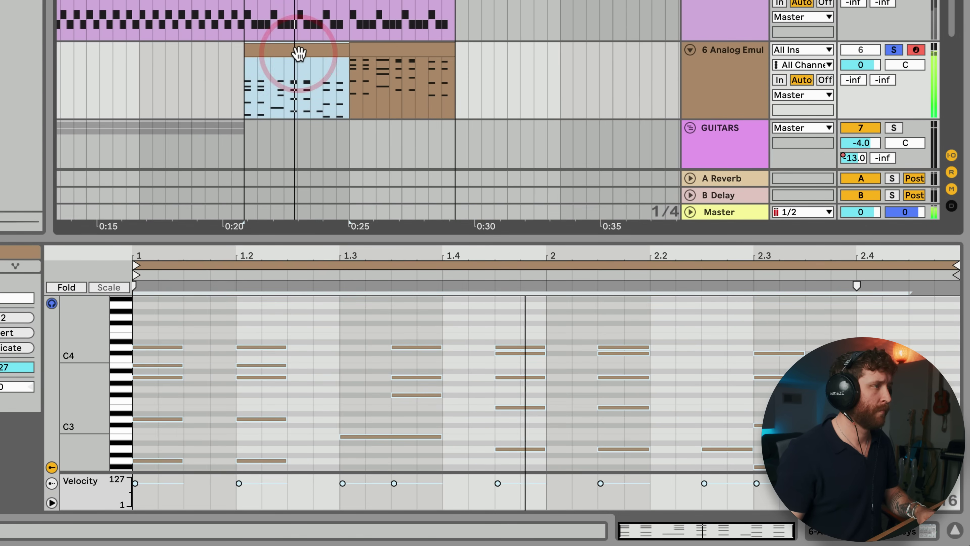
- Duplicate the revised keys clip over the one at bar 13 and play it together with the soloed 10 Group guitars
click(458, 237)
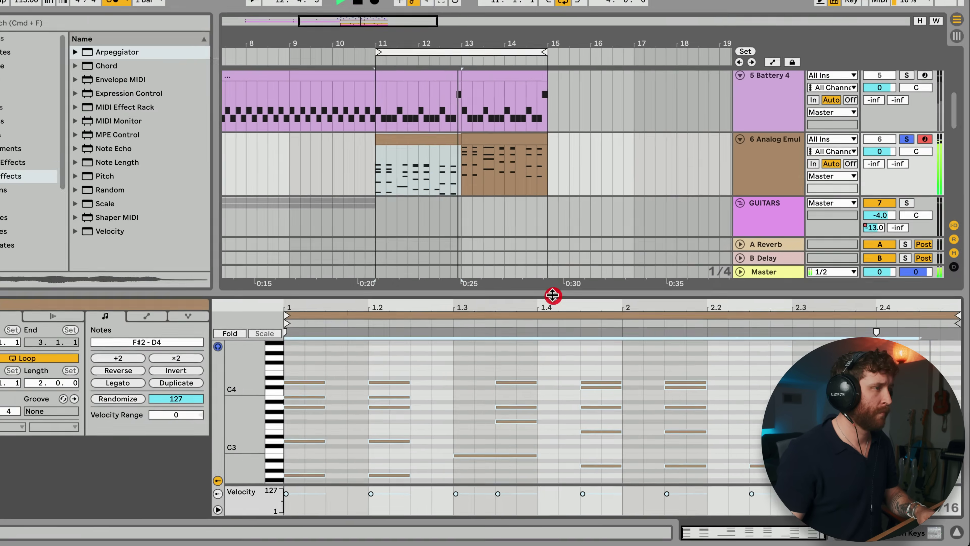
key(space)
click(290, 48)
key(super+d)
click(454, 143)
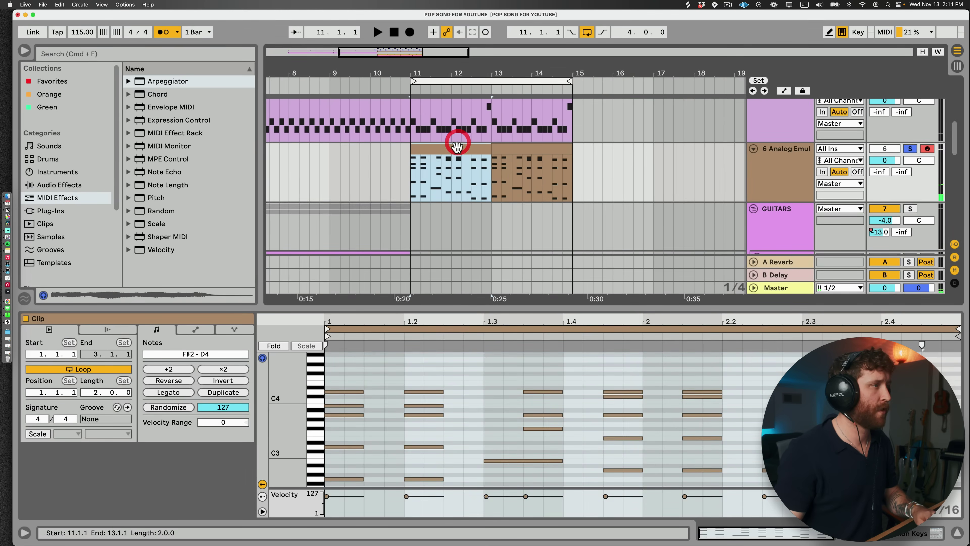
scroll(679, 191, down, 10)
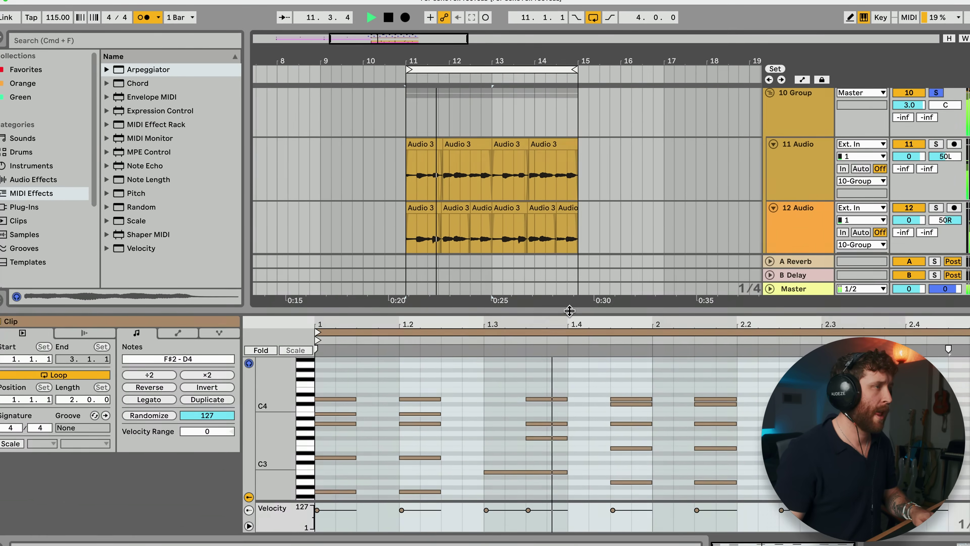
- Transpose all notes in the bar 11 keys clip up an octave and duplicate the clip over the one at bar 13
double_click(566, 309)
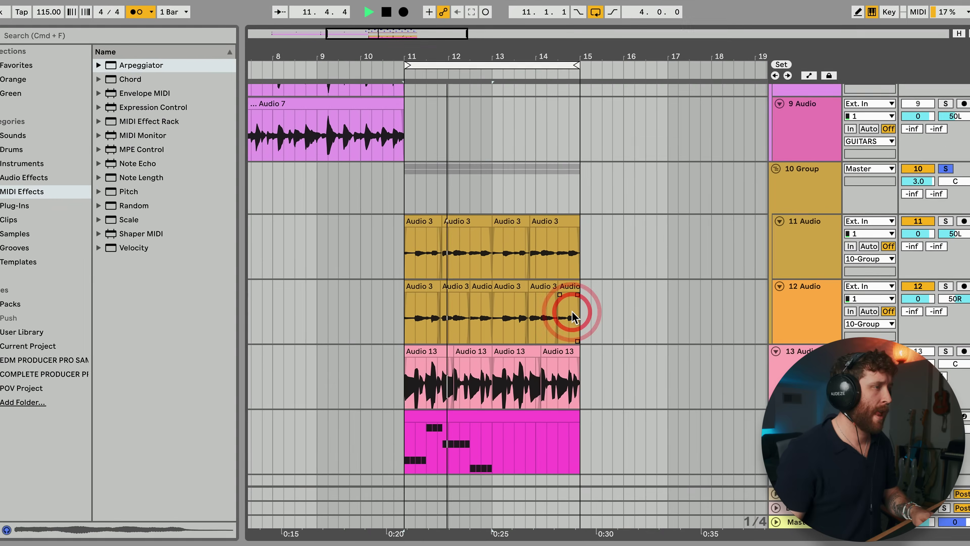
scroll(573, 314, up, 8)
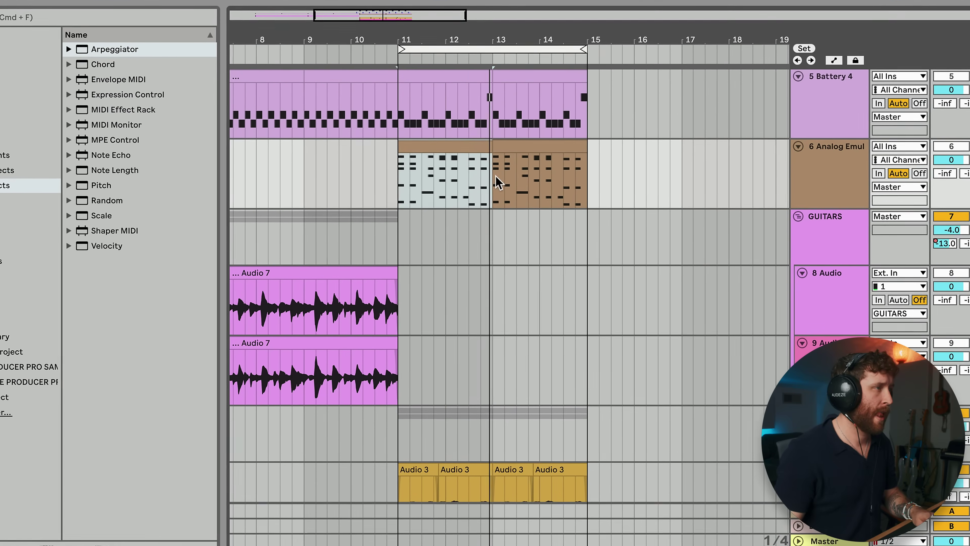
double_click(452, 141)
click(486, 413)
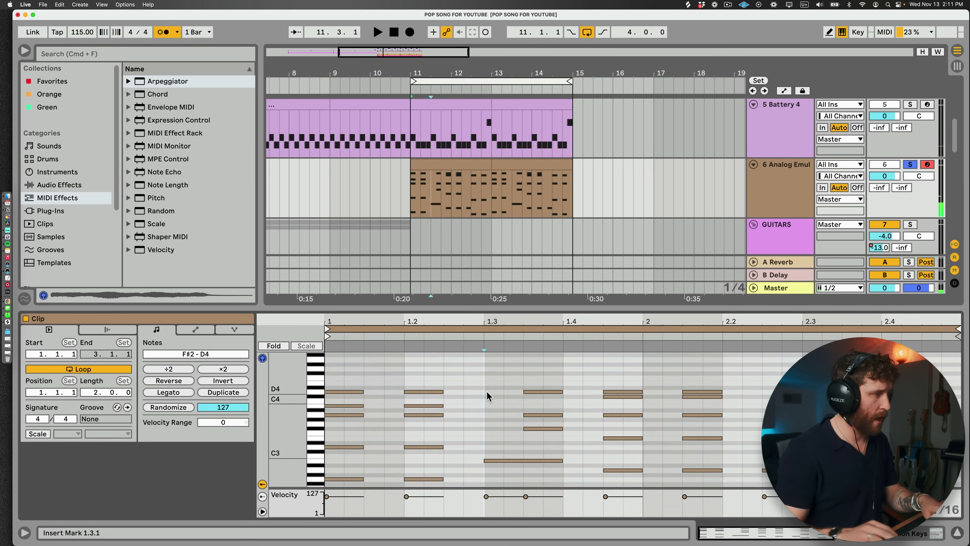
scroll(483, 397, down, 1)
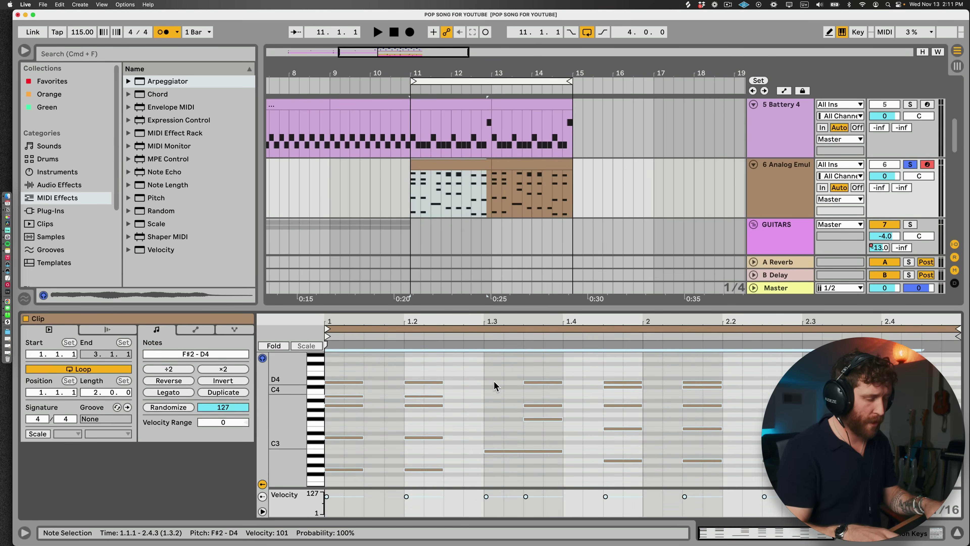
key(space)
click(458, 166)
key(super+d)
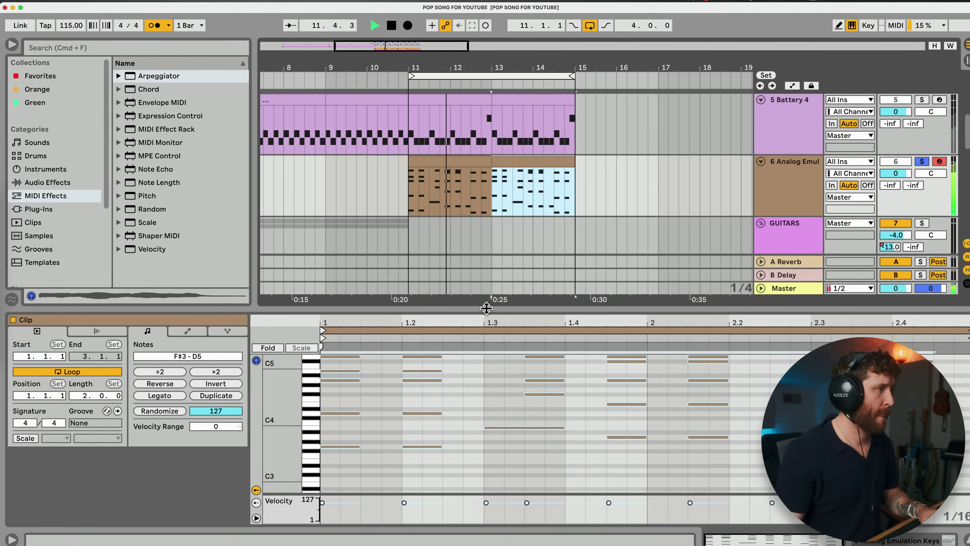
- Set the Reverb amount of Analog Emulation Keys to 30 % on the keys track
click(486, 308)
double_click(801, 168)
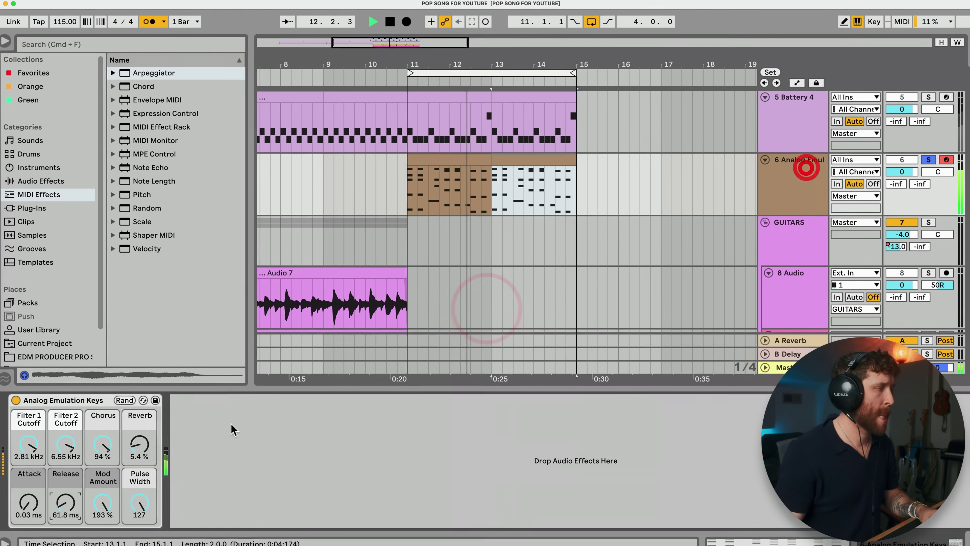
mouse_move(142, 440)
mouse_down()
mouse_move(142, 423)
mouse_move(134, 444)
mouse_up()
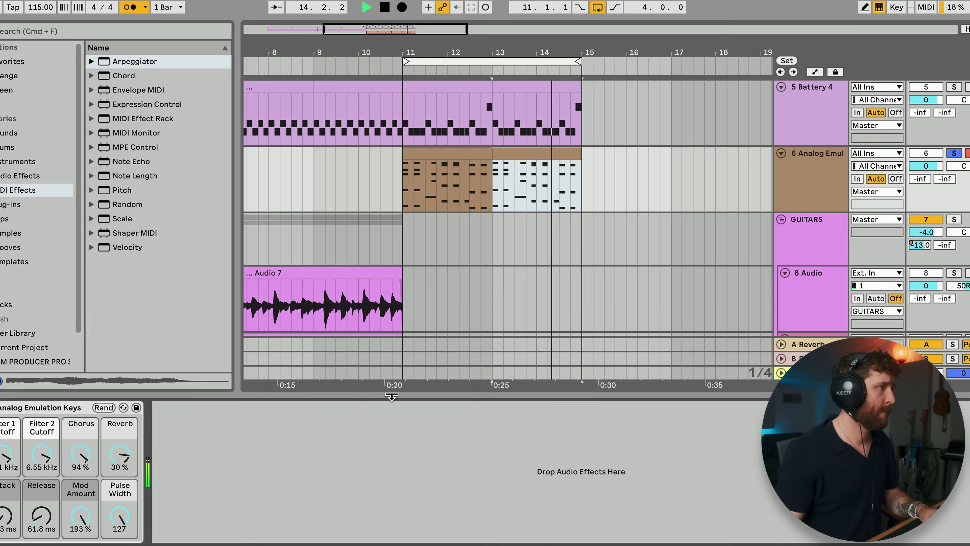
click(394, 394)
- Unsolo the keys track, play it with the full mix and set its volume to -5 dB
click(960, 152)
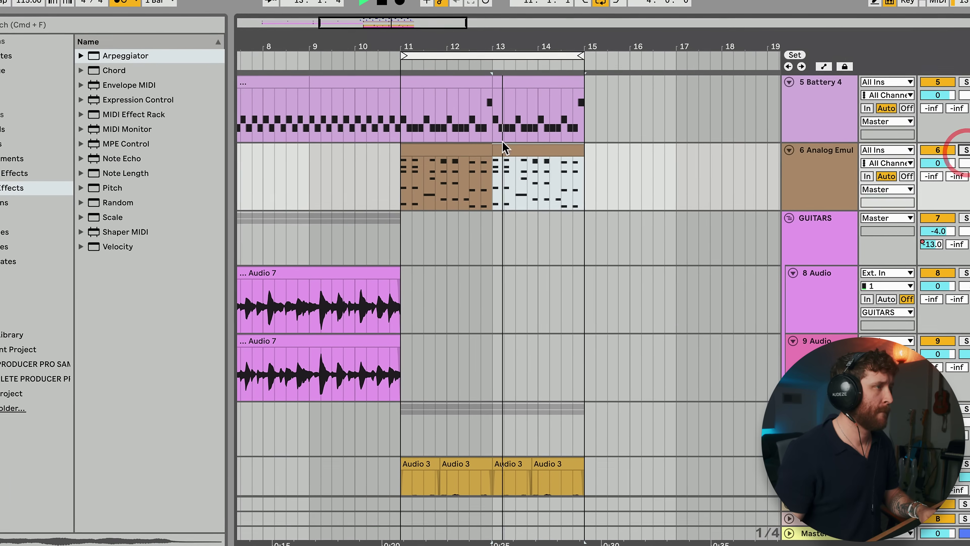
click(462, 152)
click(950, 162)
text(-6)
key(Return)
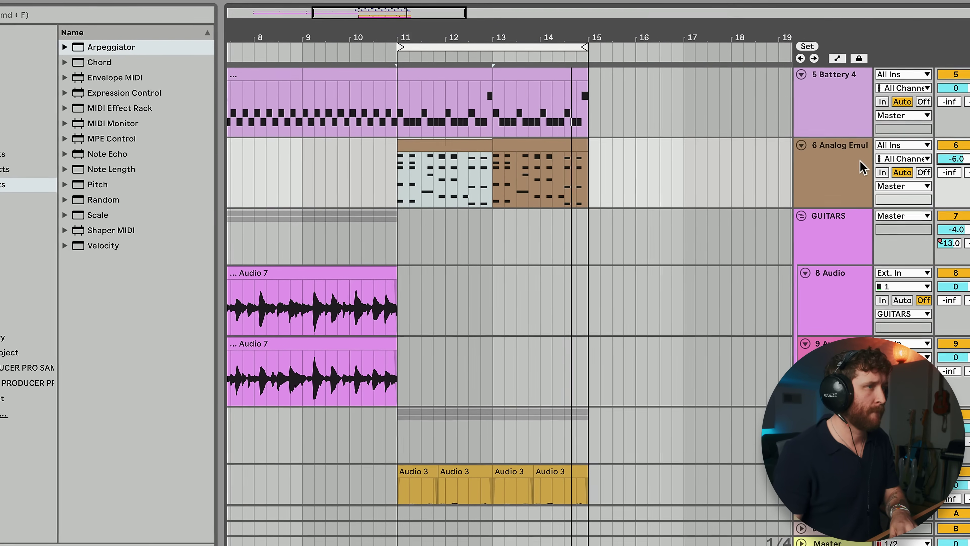
click(953, 158)
text(-5)
key(Return)
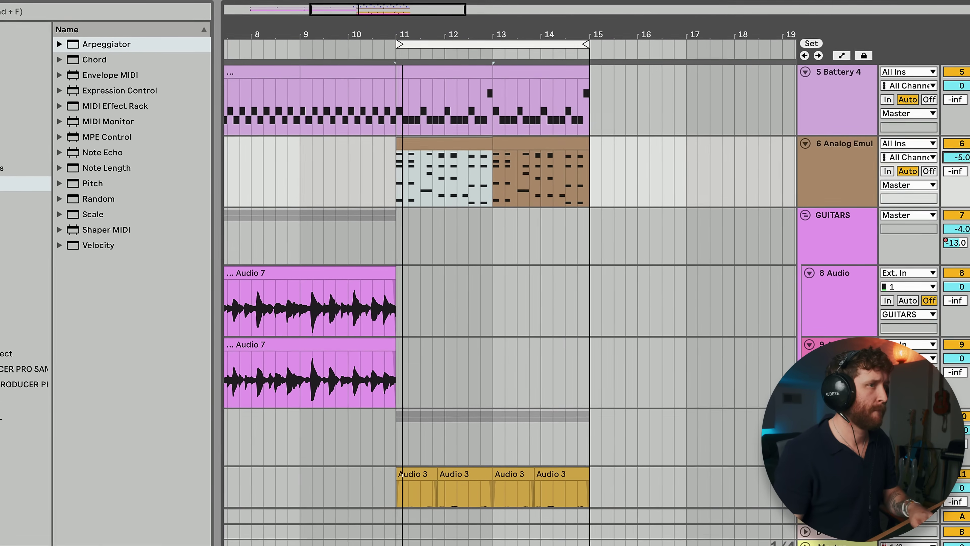
- Revoice the bar 11 keys chords into a tighter range around C4 and duplicate the clip over the one at bar 13
click(909, 164)
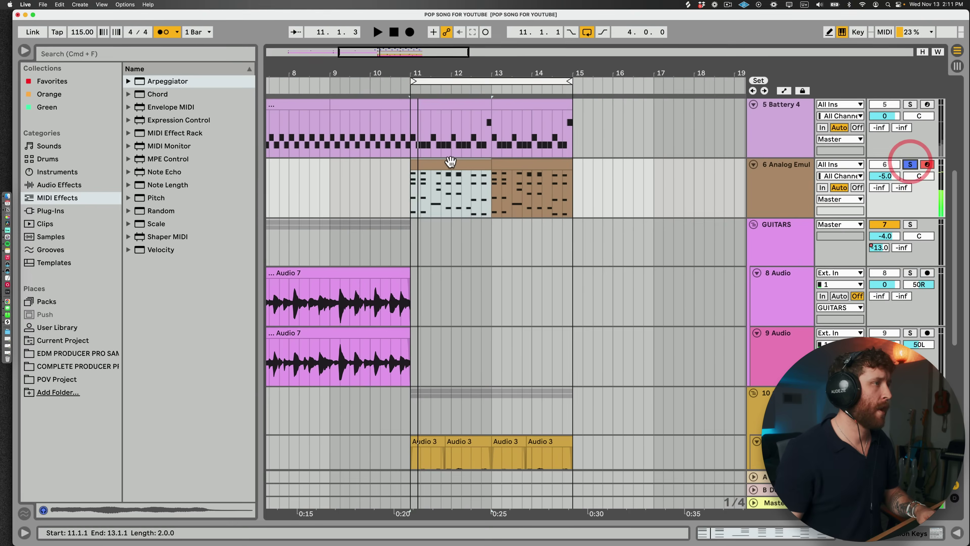
double_click(444, 144)
drag(365, 291, 387, 219)
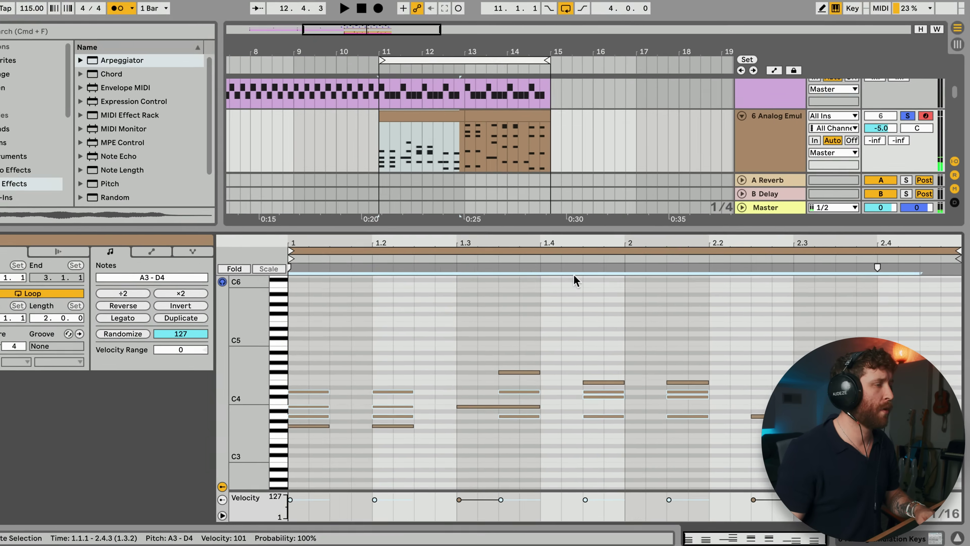
key(space)
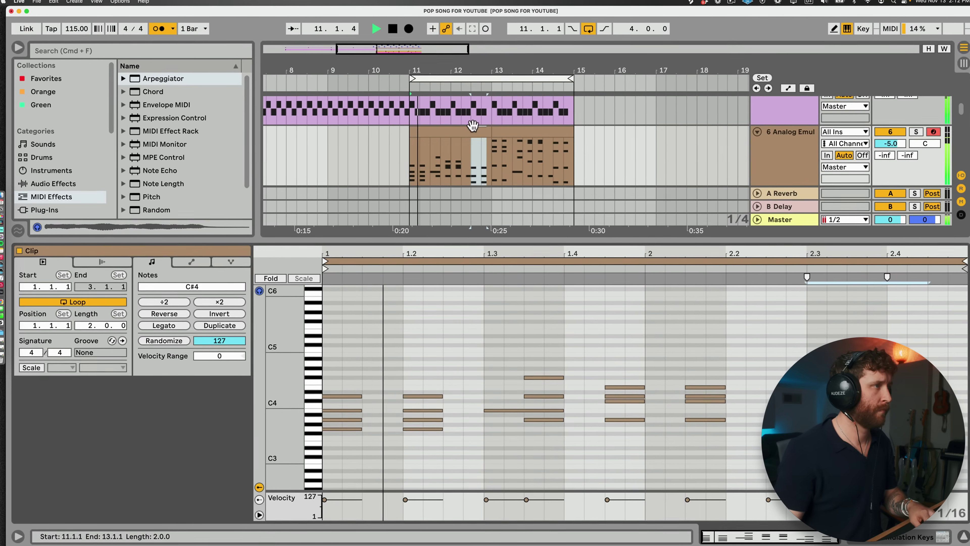
click(473, 134)
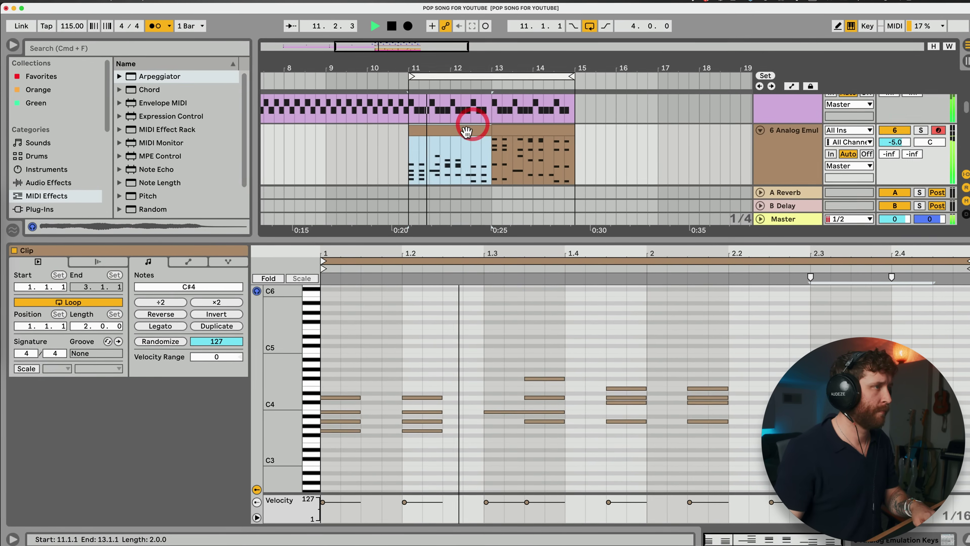
key(super+d)
- Lengthen the Decay of the Corridor reverb on the Artillery snare track
double_click(498, 238)
drag(428, 44, 426, 21)
scroll(499, 222, up, 10)
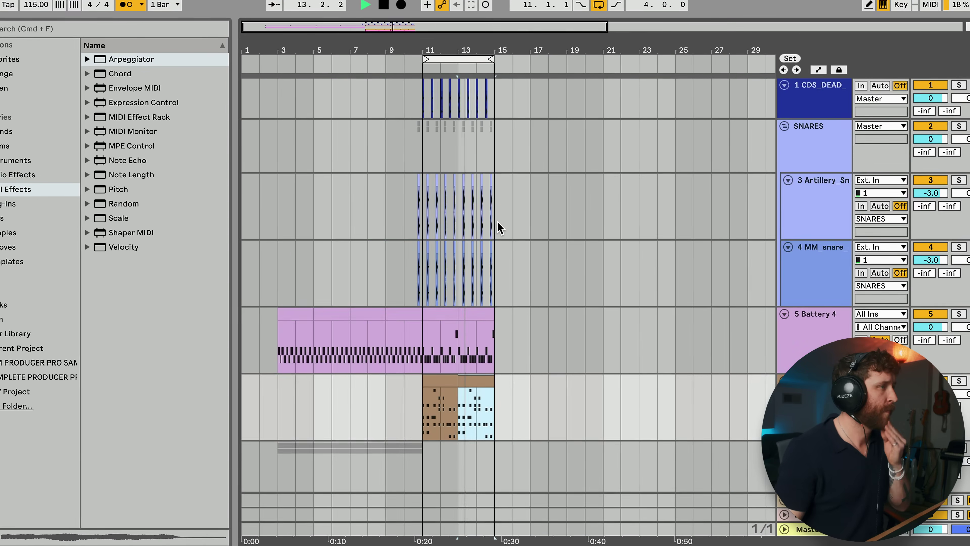
scroll(499, 221, down, 9)
scroll(506, 227, down, 6)
scroll(509, 216, up, 10)
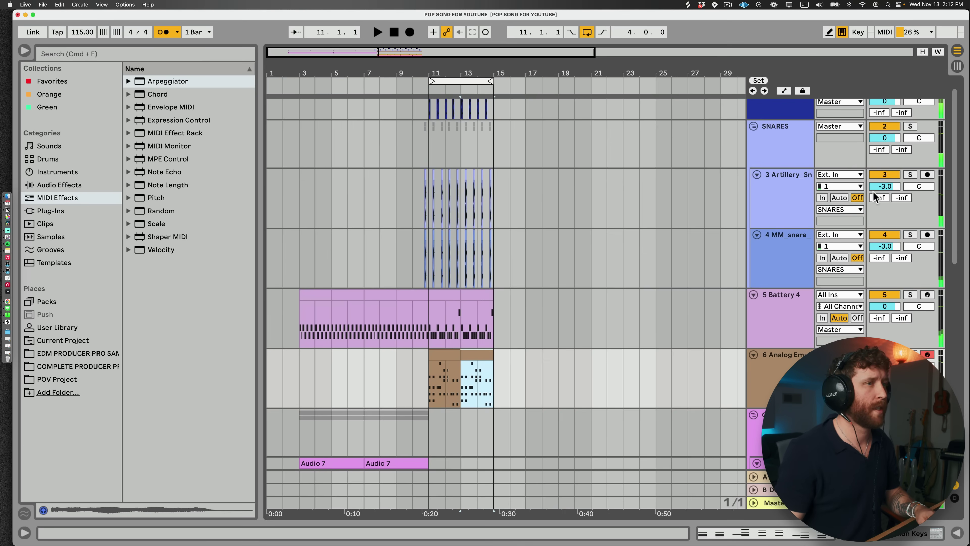
click(435, 178)
double_click(789, 178)
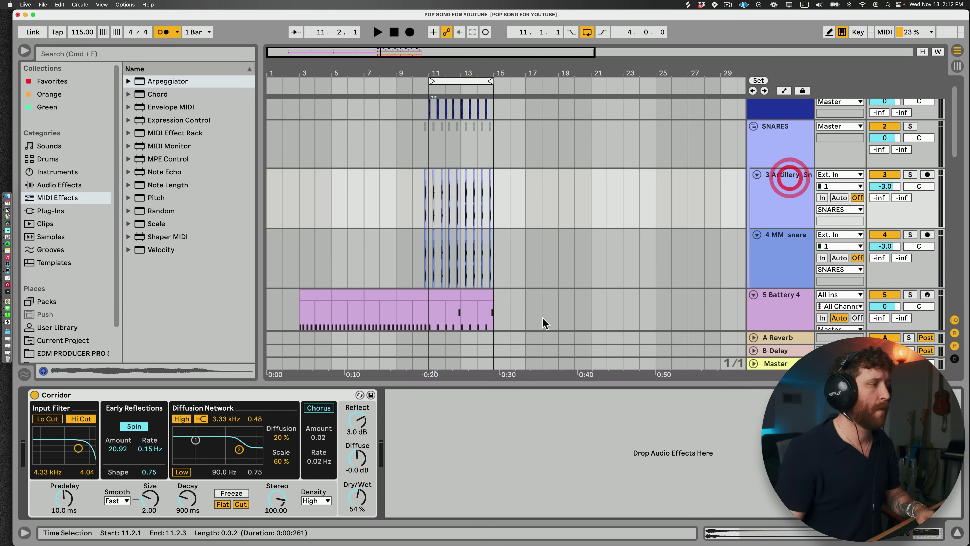
drag(189, 504, 189, 490)
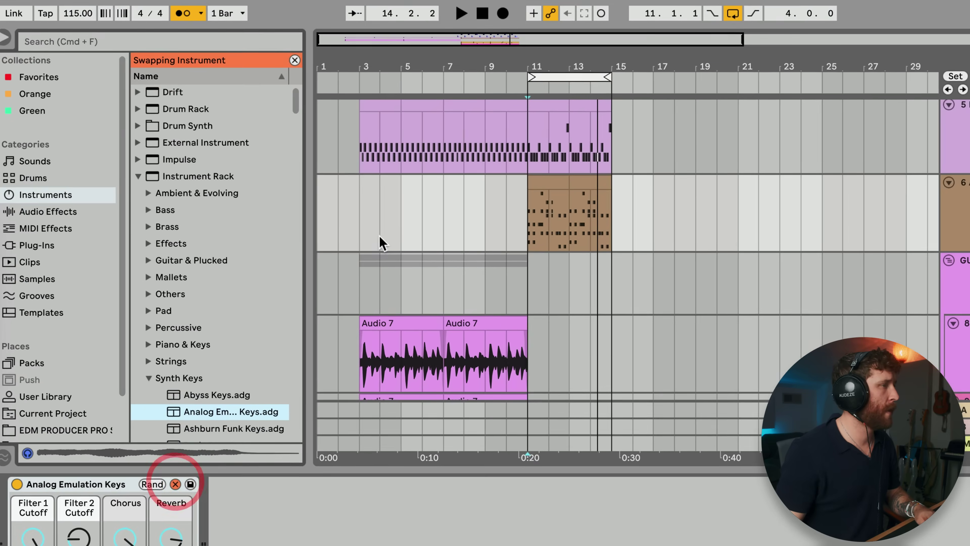
- Preview several Synth Keys presets and swap the keys track's instrument to Canadian Keys
scroll(173, 256, down, 5)
click(199, 274)
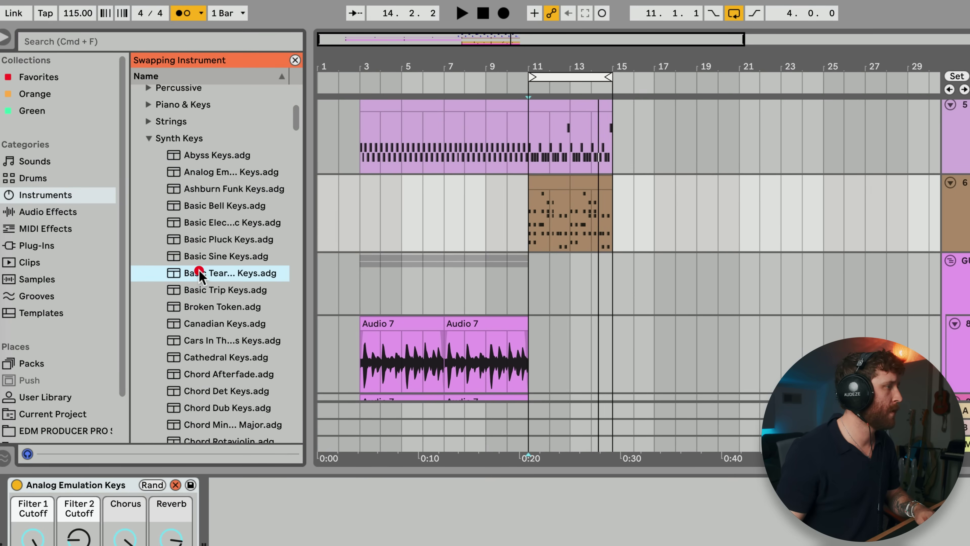
click(208, 255)
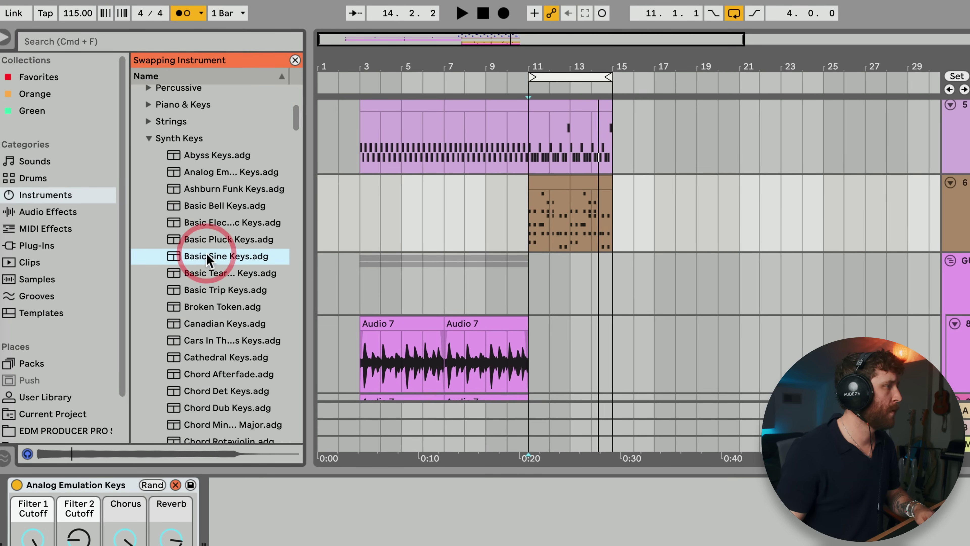
click(206, 240)
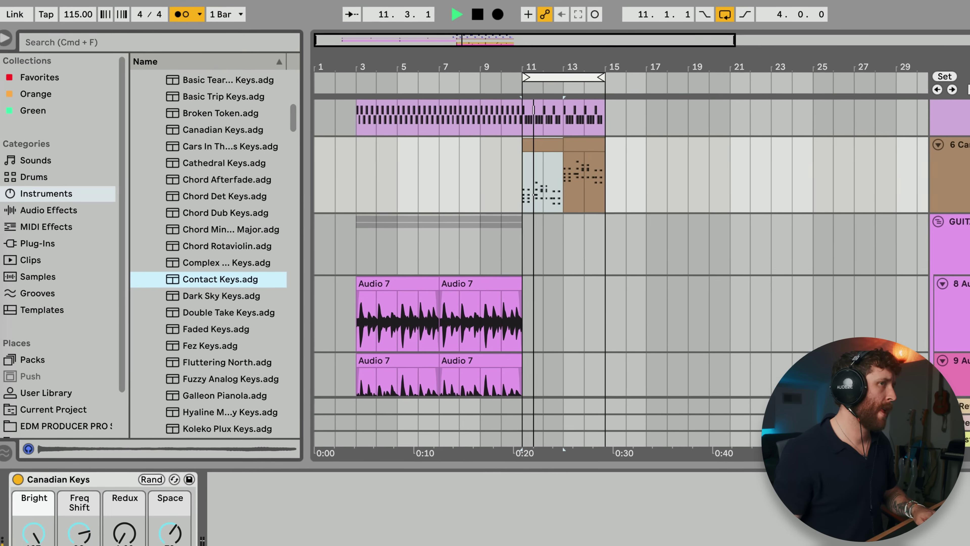
click(927, 134)
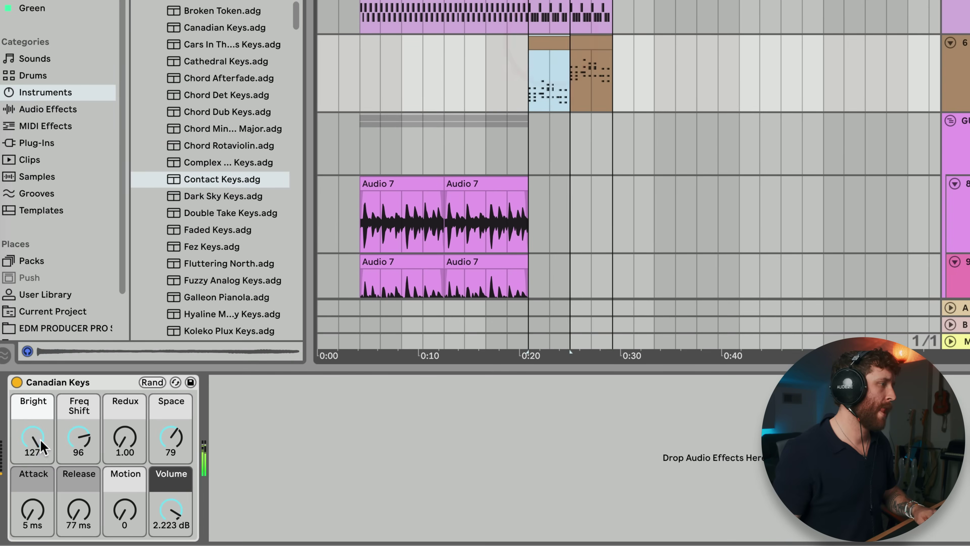
- Set the Canadian Keys Freq Shift to 0 and Redux to 2.80, and duplicate the lowered bar 11 clip over bar 13
mouse_move(82, 443)
mouse_down()
mouse_move(81, 428)
mouse_move(81, 442)
mouse_up()
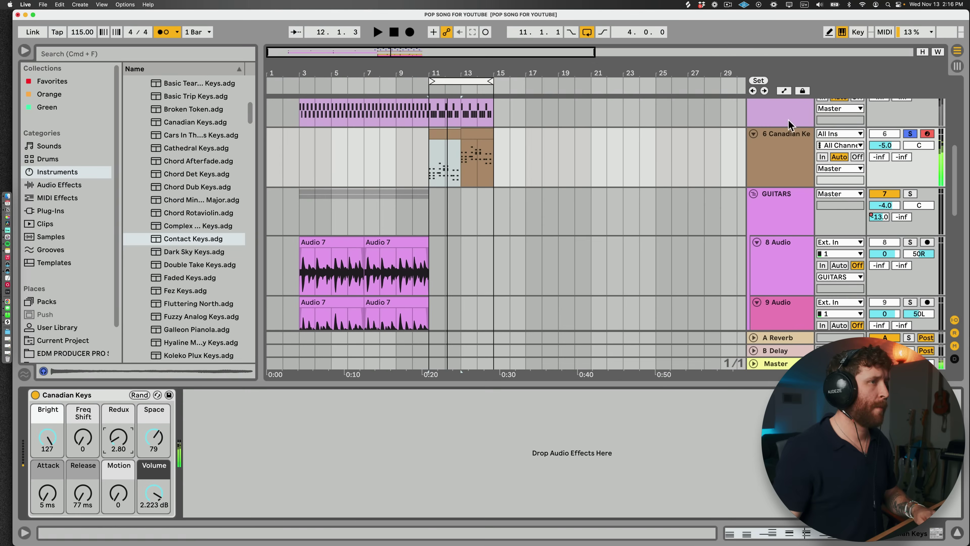
click(443, 133)
key(space)
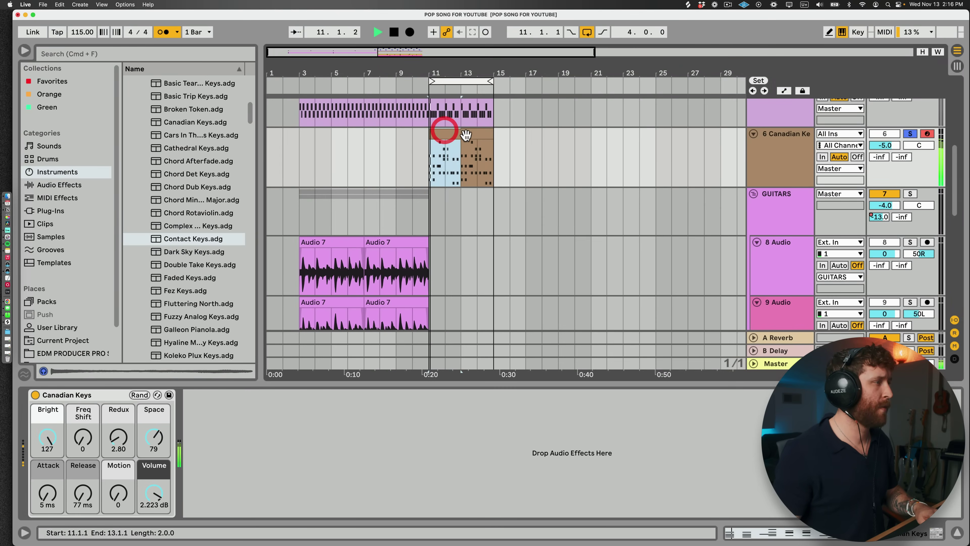
key(space)
- Insert a new MIDI track below the keys track and load the Contact Keys preset on it
key(super+shift+t)
click(179, 225)
key(Down)
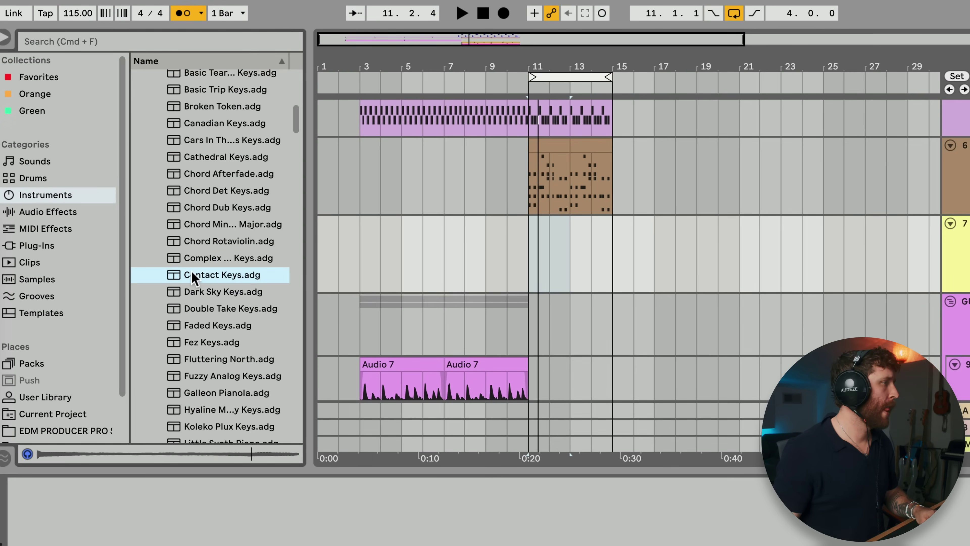
- Create a clip from bar 11 to bar 15 on the soloed Contact Keys track and draw a one-bar D3 note at its start
drag(569, 254, 569, 251)
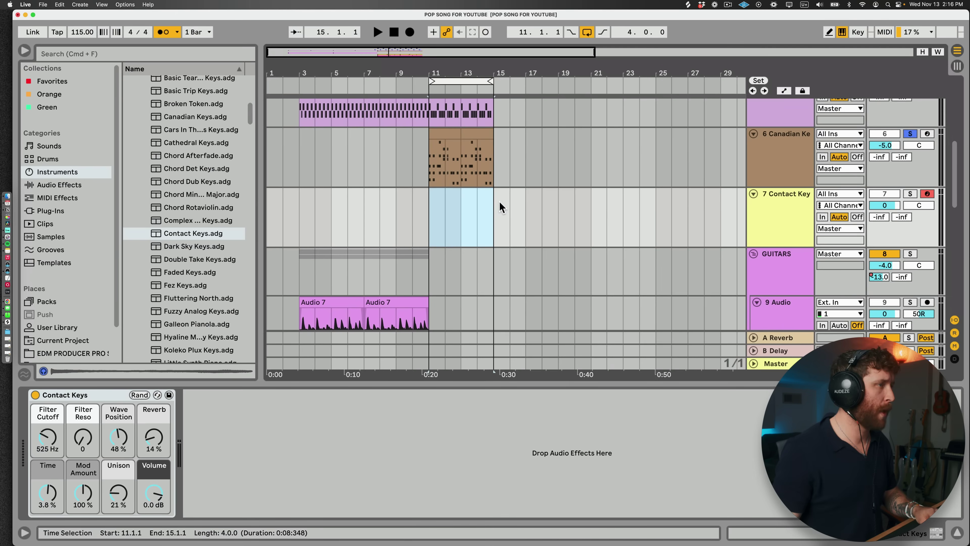
double_click(497, 203)
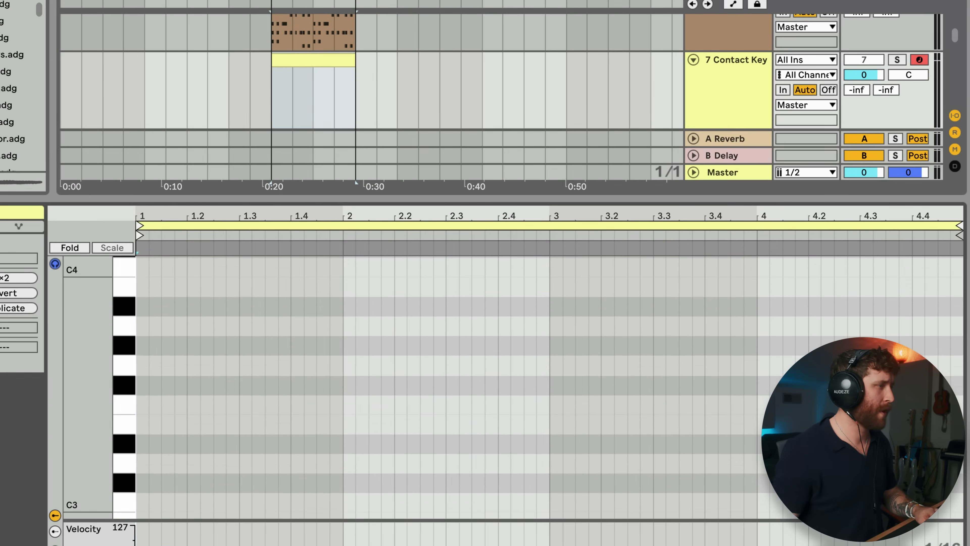
drag(90, 315, 90, 328)
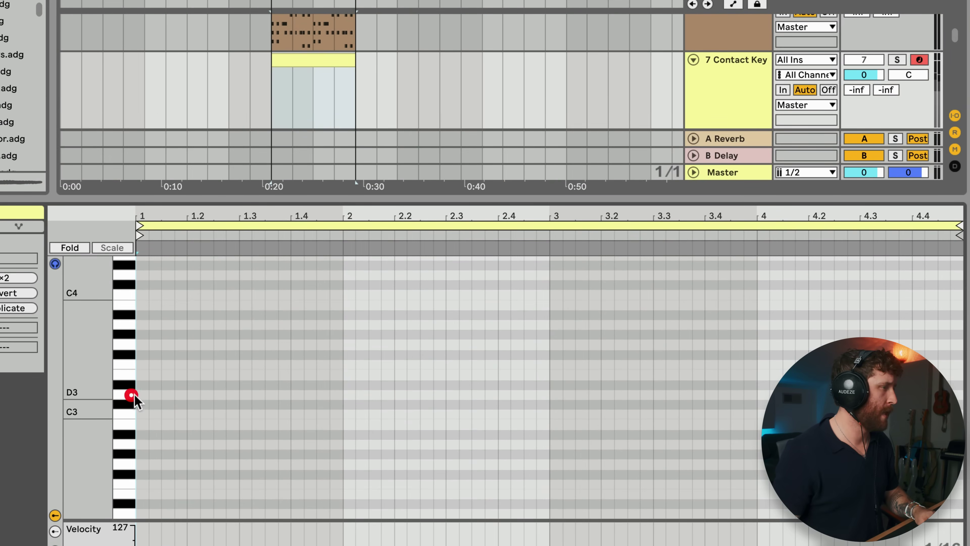
click(129, 274)
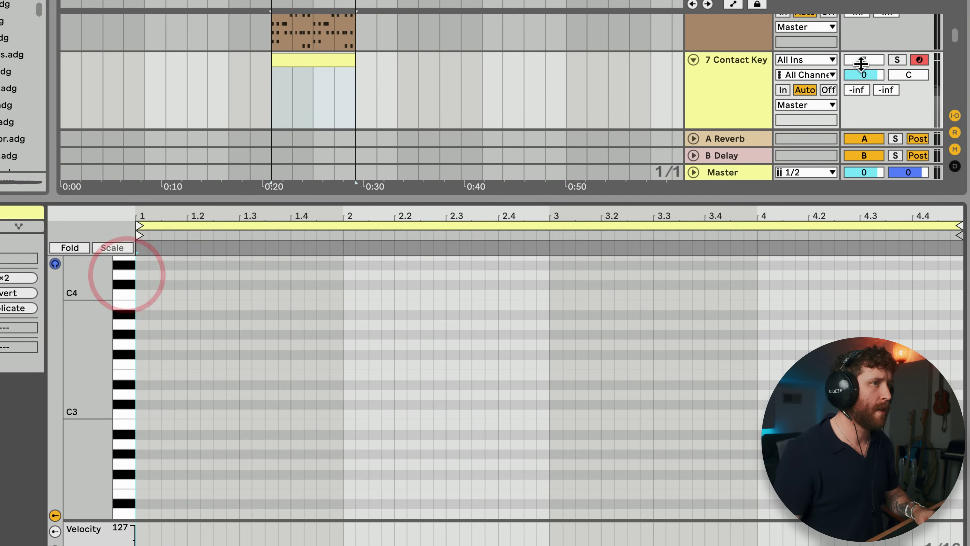
click(122, 395)
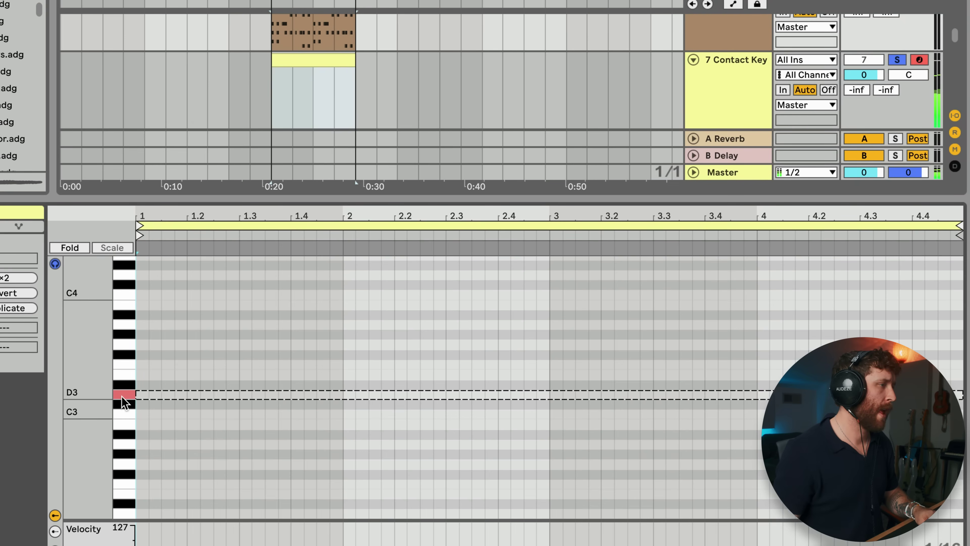
drag(140, 394, 337, 387)
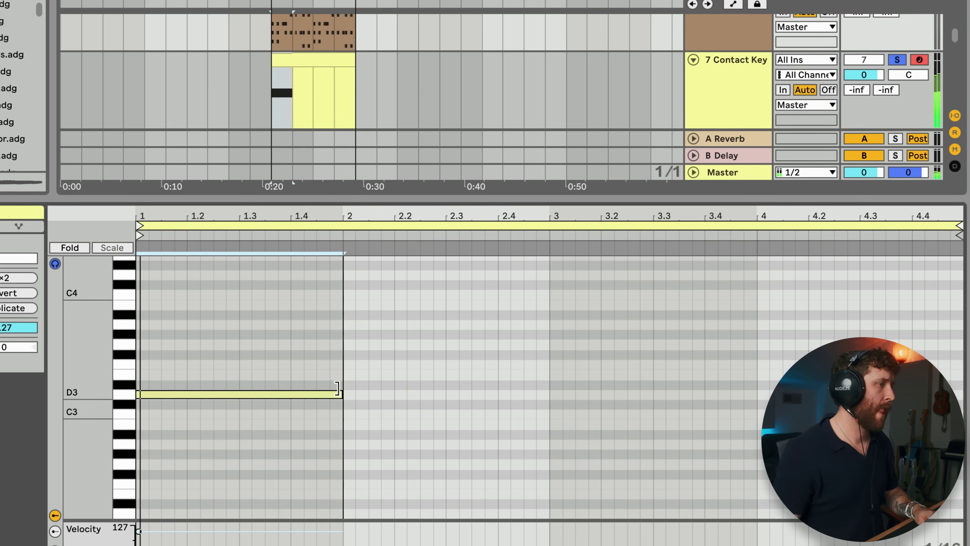
- Add the Overdrive preset of the Overdrive effect and an EQ Eight after Contact Keys on the new track
click(56, 193)
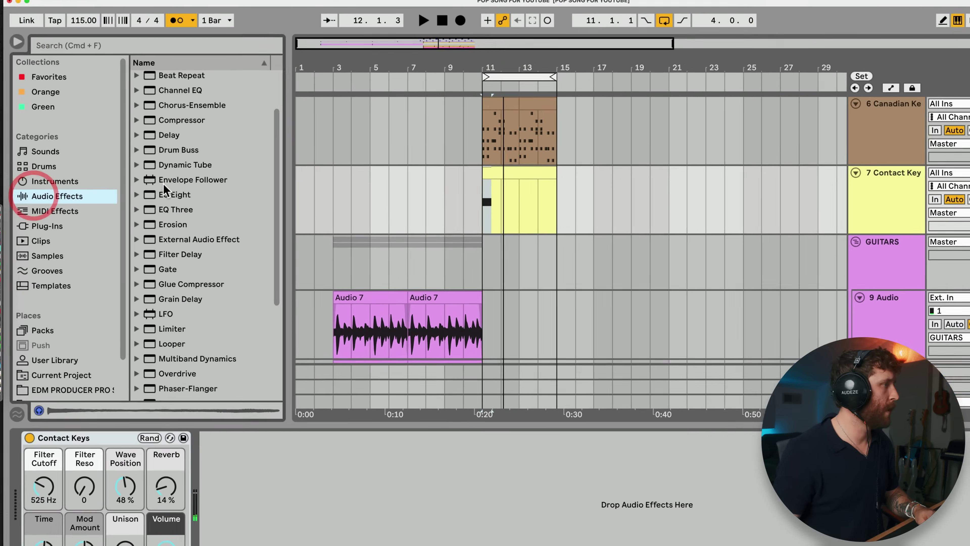
scroll(180, 221, down, 6)
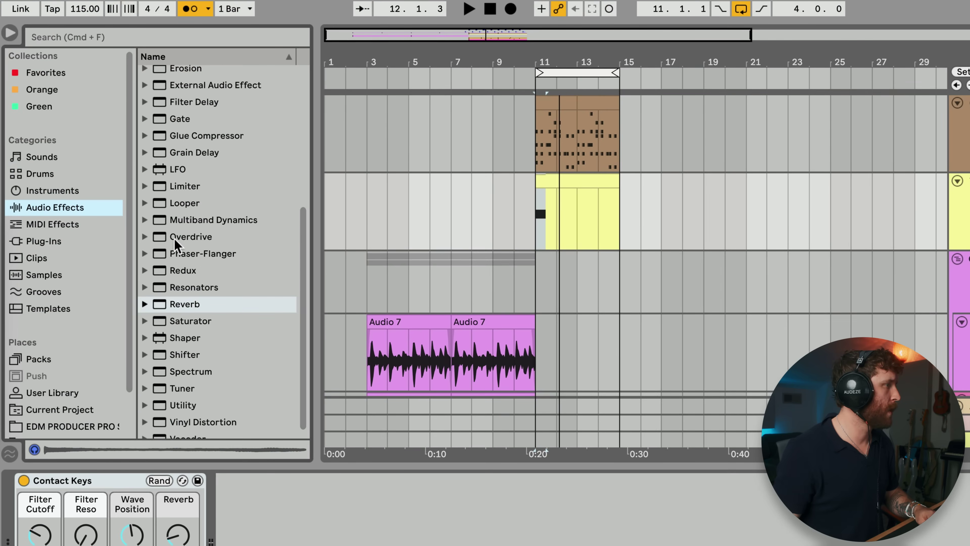
click(144, 236)
double_click(201, 320)
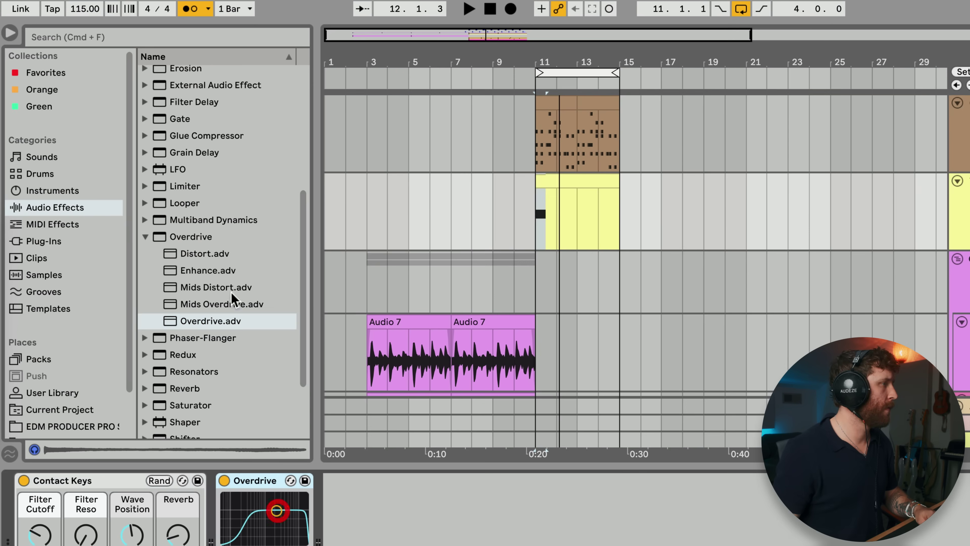
click(144, 236)
scroll(156, 213, up, 6)
double_click(183, 218)
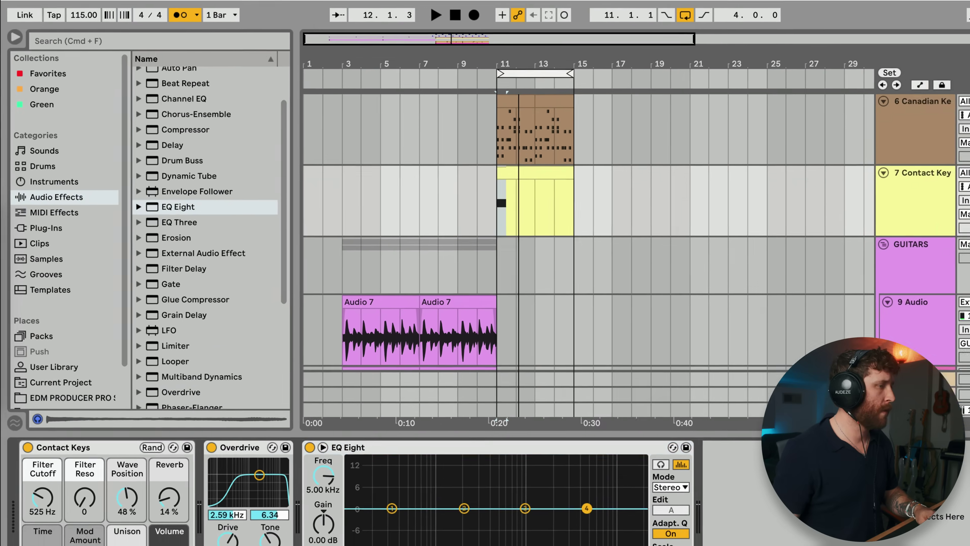
- Set EQ Eight's band 4 to a high cut and band 1 to a low cut, narrowing the Contact Keys sound around 1 kHz
click(495, 497)
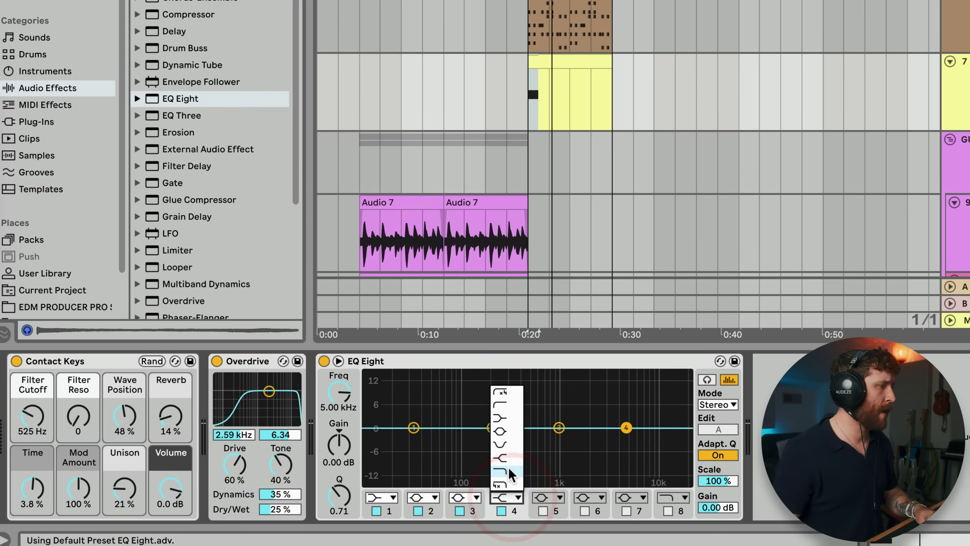
click(379, 497)
click(381, 406)
drag(414, 427, 523, 439)
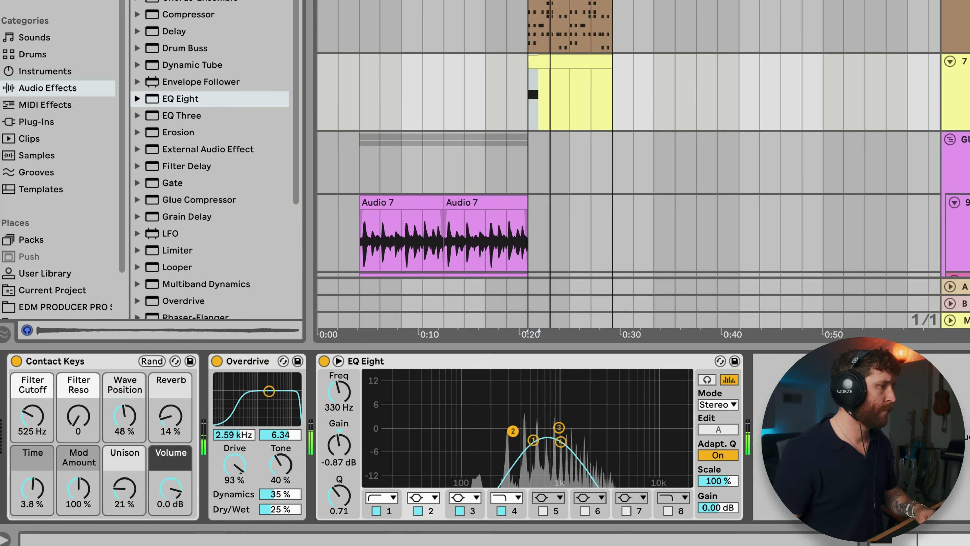
- Shorten the D3 note at bar 11 to an eighth note, and set the Contact Keys Time to -91% and Mod Amount to 24%
double_click(556, 79)
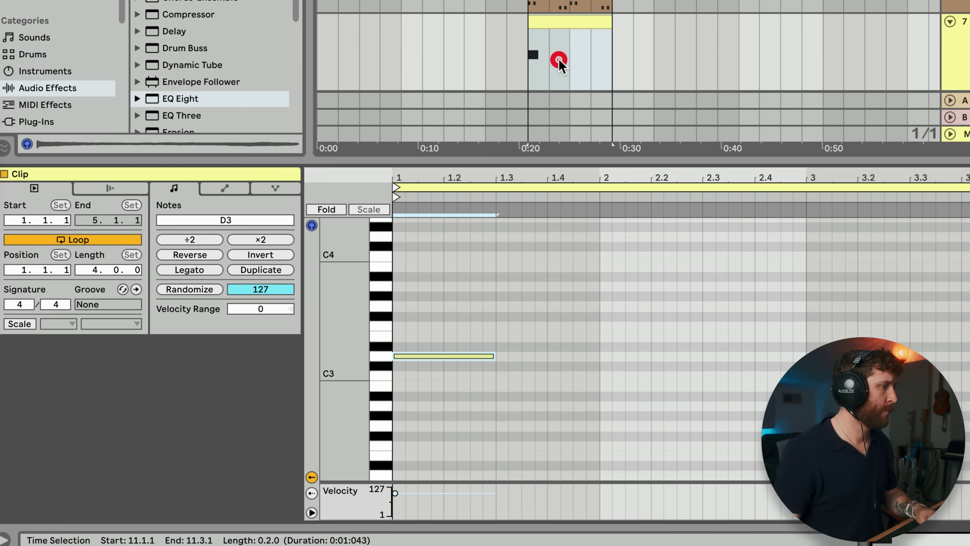
double_click(414, 354)
key(shift+Tab)
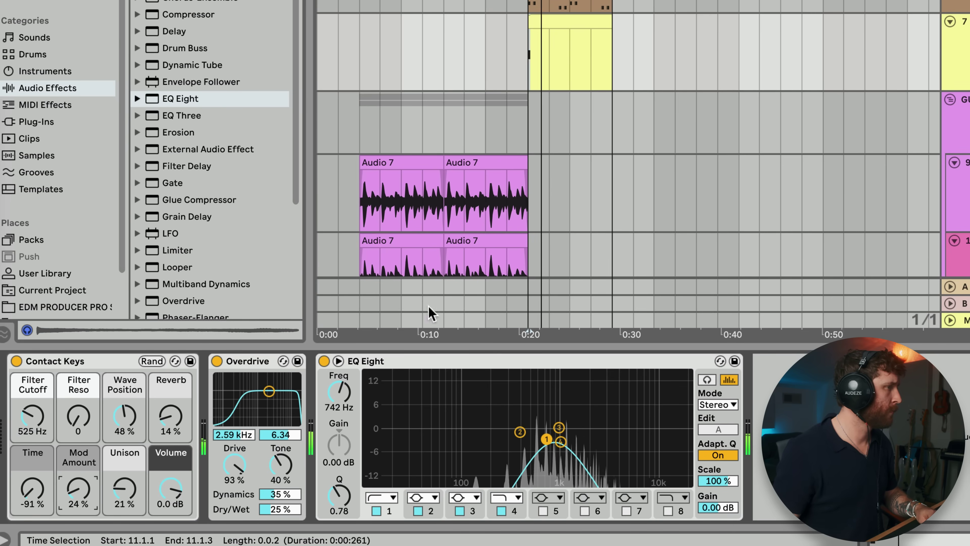
- Unsolo the Contact Keys track, play it with the full arrangement from bar 10, and lower its volume to -8.0 dB
key(space)
click(912, 132)
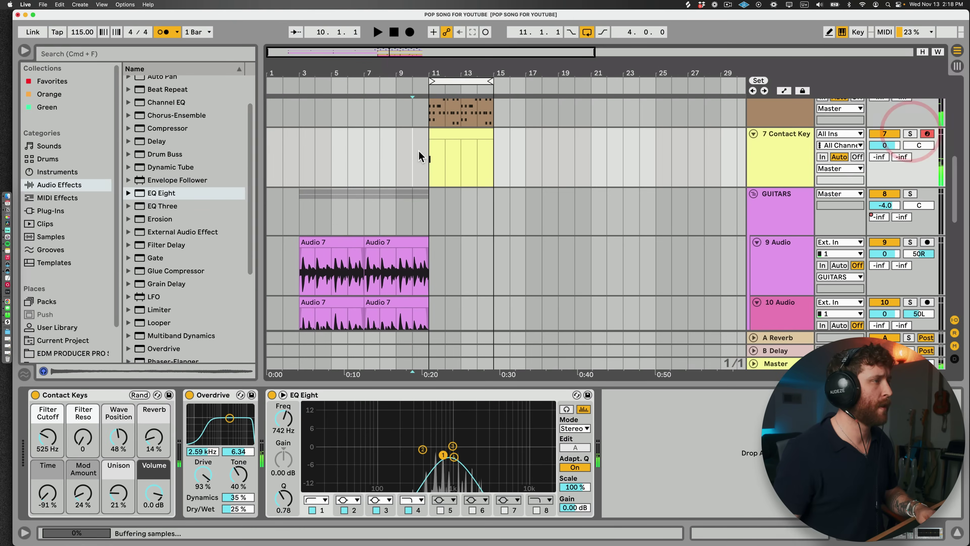
click(418, 149)
key(space)
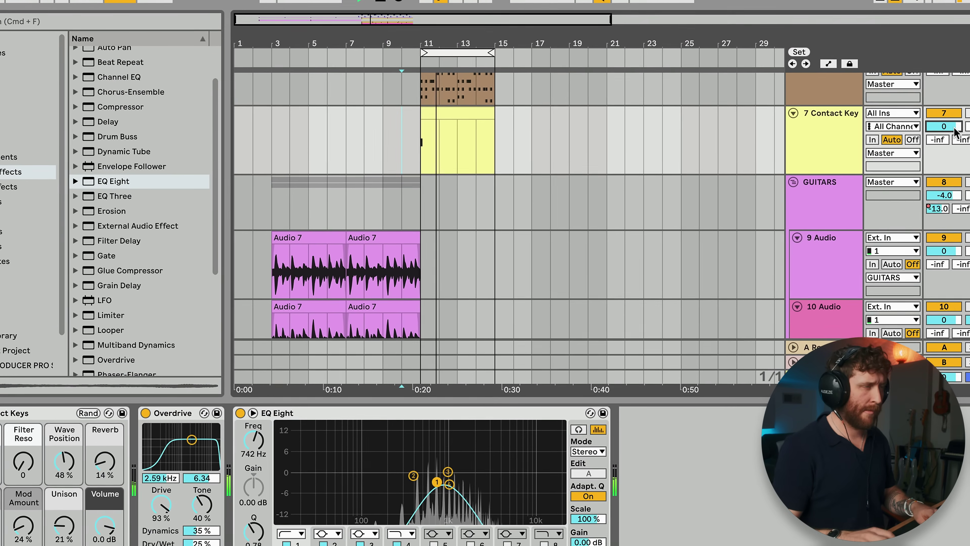
drag(929, 134, 930, 139)
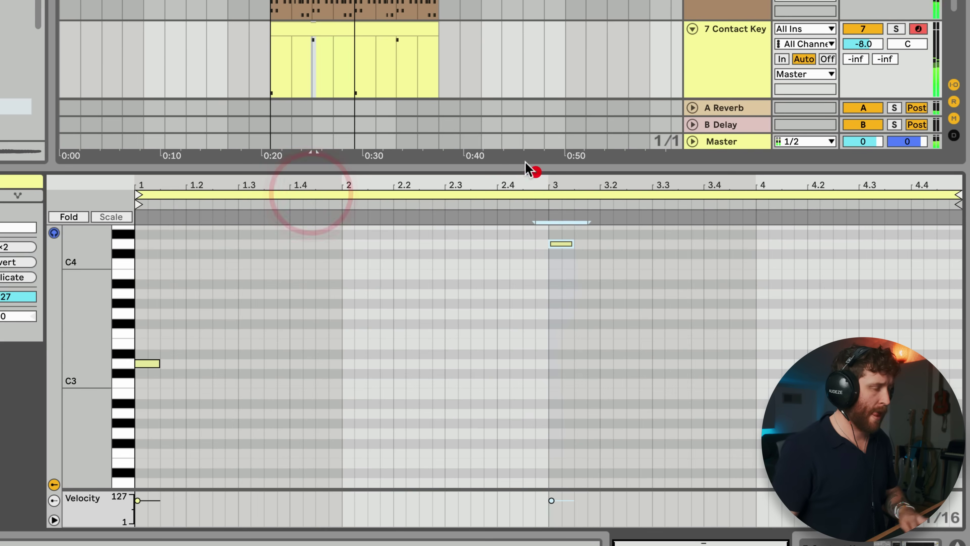
- Lower the bar 13 Contact Keys note to A3 and duplicate the edited clip over bars 15 to 19, closing the clip view
drag(562, 332, 554, 319)
click(472, 204)
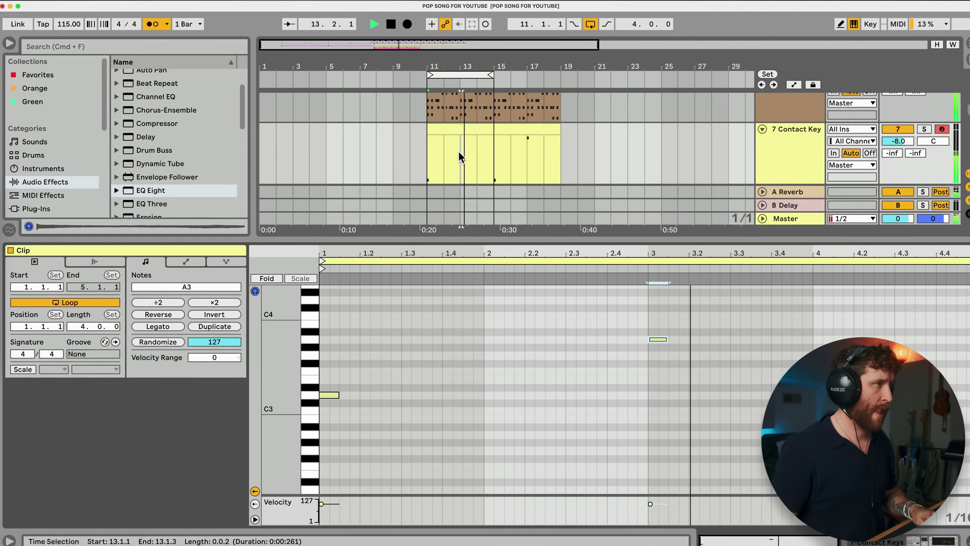
click(454, 129)
key(super+d)
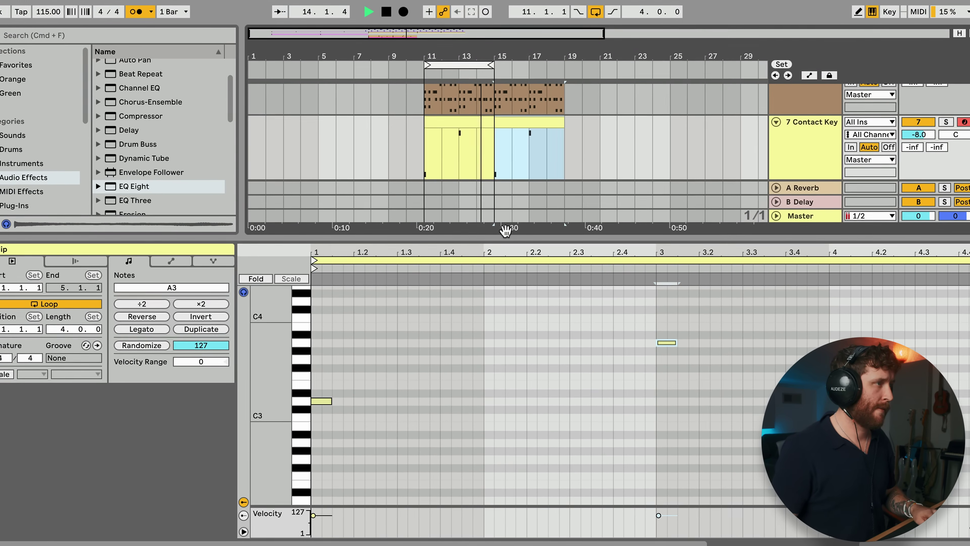
click(505, 236)
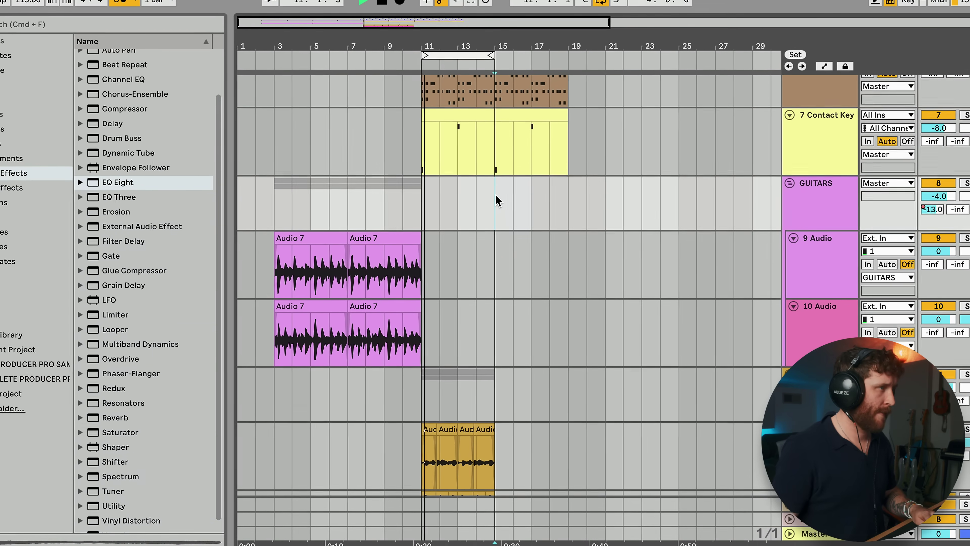
click(496, 193)
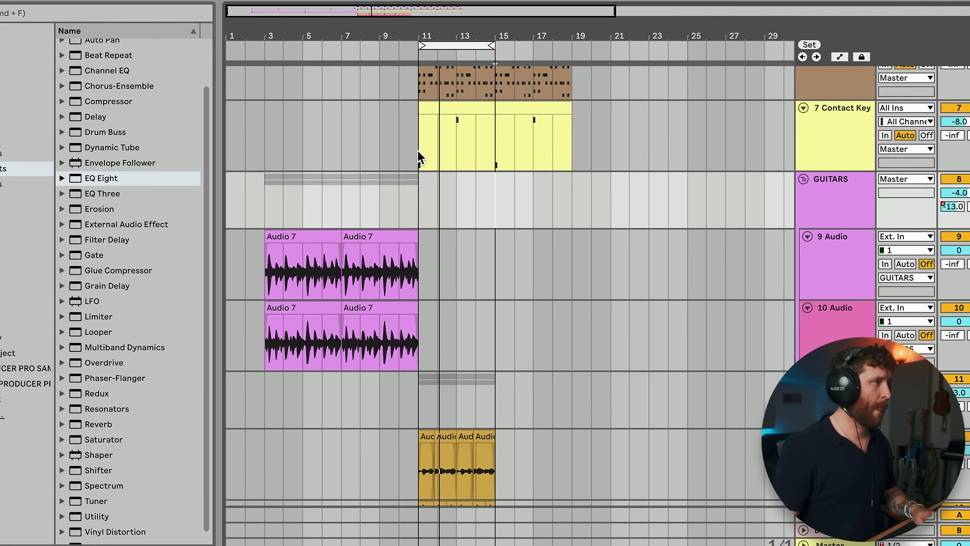